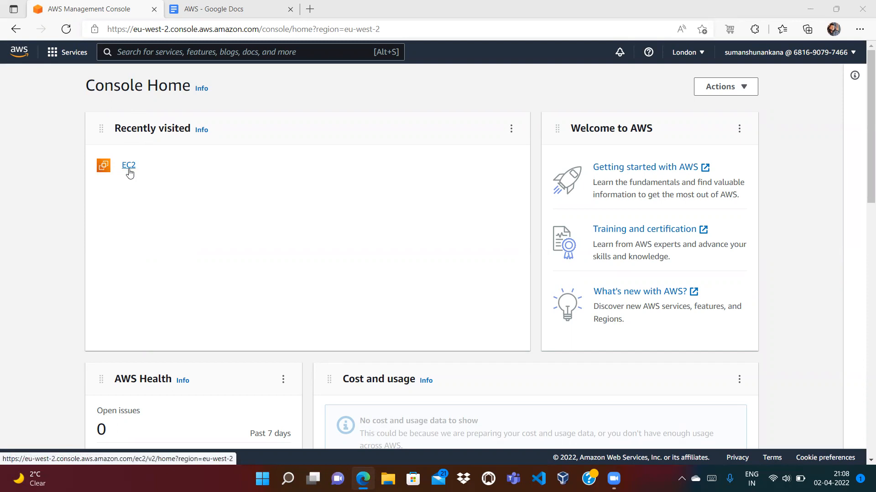
# Open the EC2 instances list with two terminated t2.micro instances, then switch to the AWS notes
pyautogui.click(130, 171)
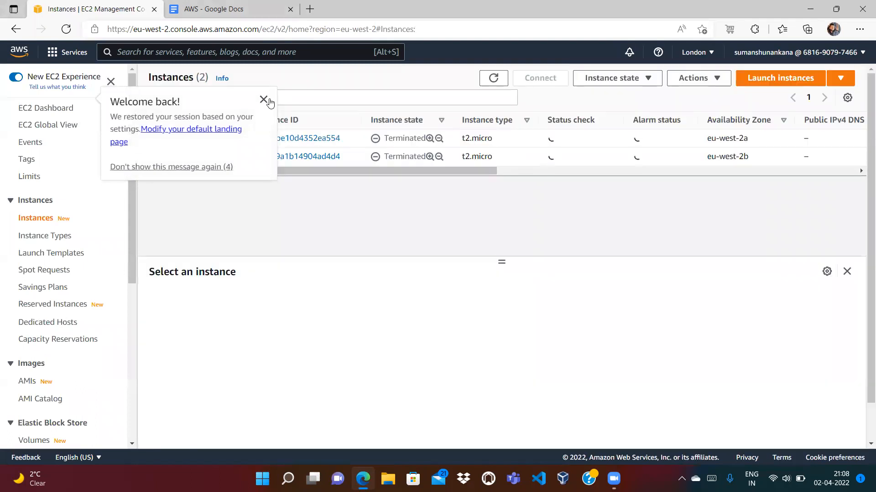
pyautogui.click(269, 100)
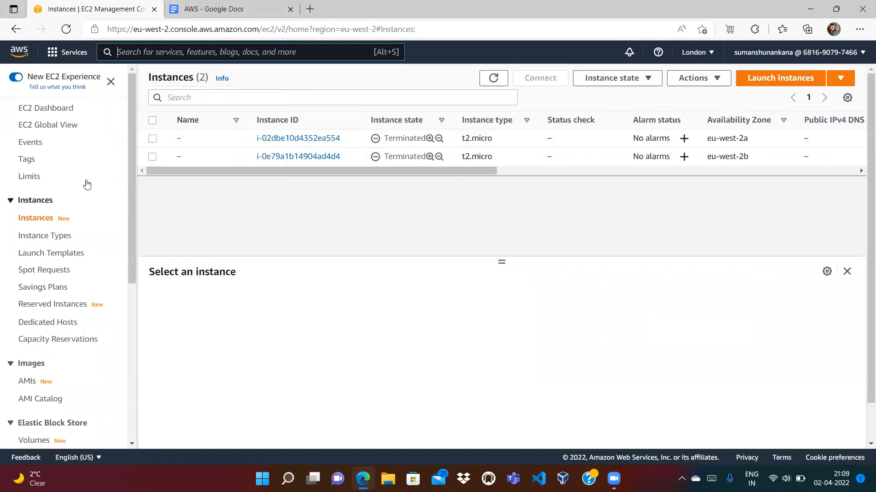
pyautogui.moveTo(131, 188); pyautogui.dragTo(130, 325)
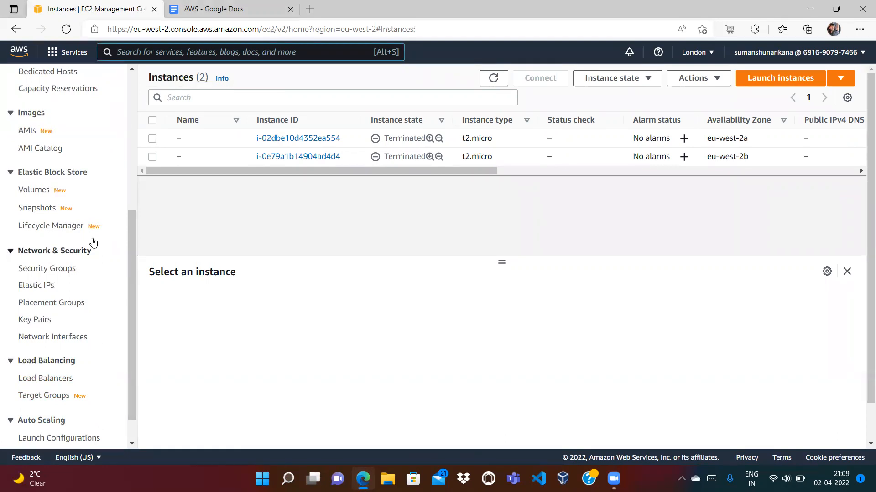
pyautogui.scroll(5, 134, 147)
pyautogui.scroll(1, 134, 146)
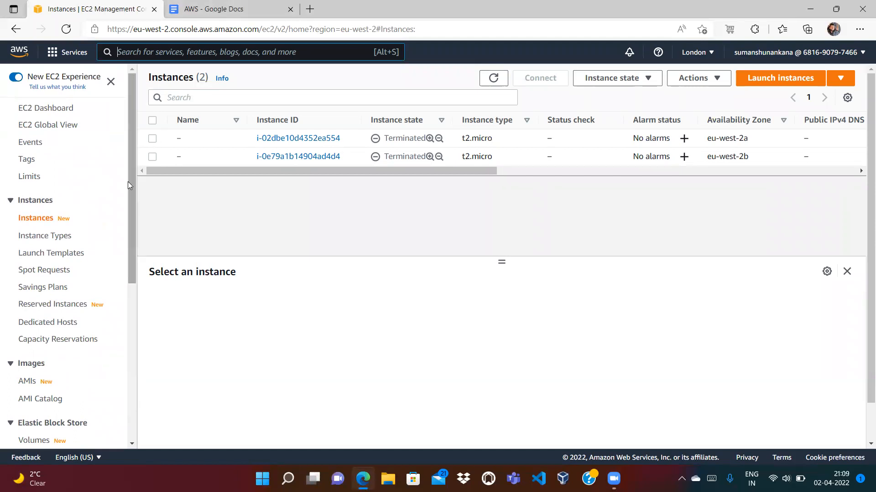
pyautogui.click(229, 11)
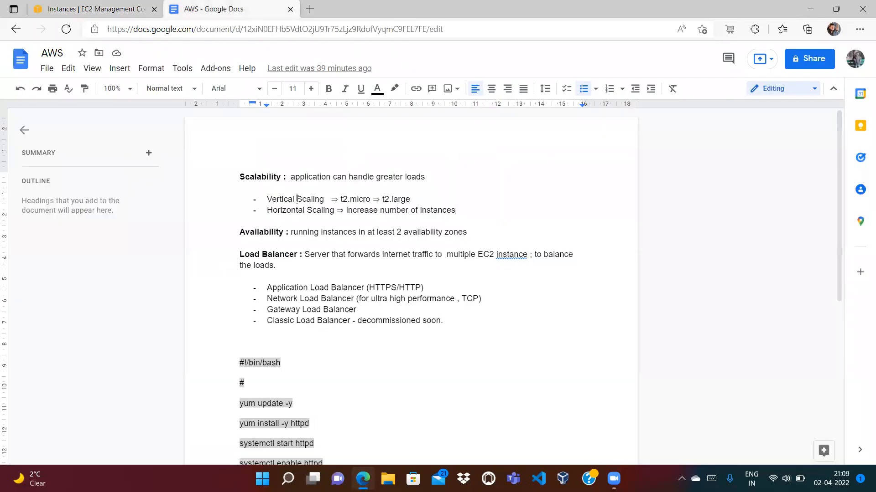
pyautogui.doubleClick(259, 176)
pyautogui.doubleClick(259, 232)
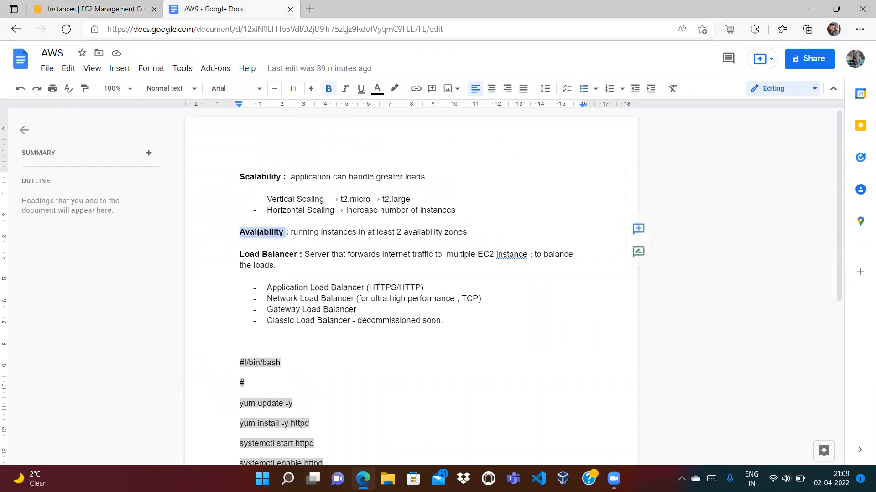
pyautogui.click(293, 207)
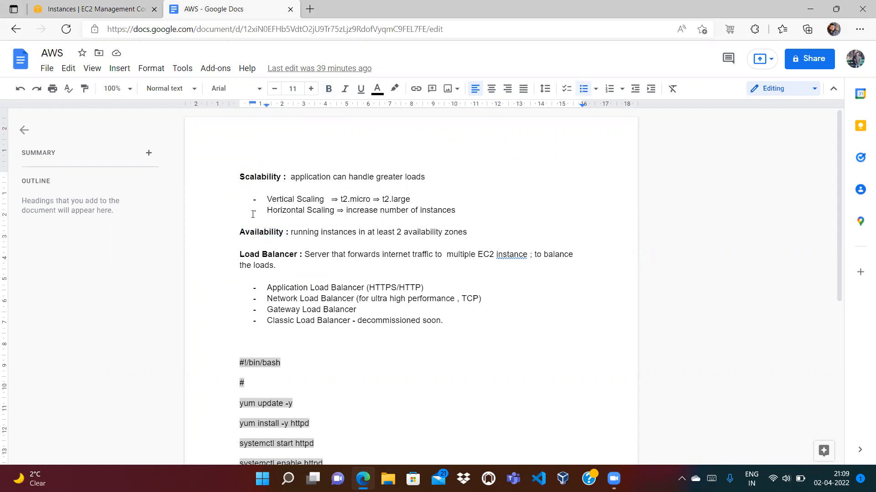
pyautogui.hotkey('ctrl', 'End')
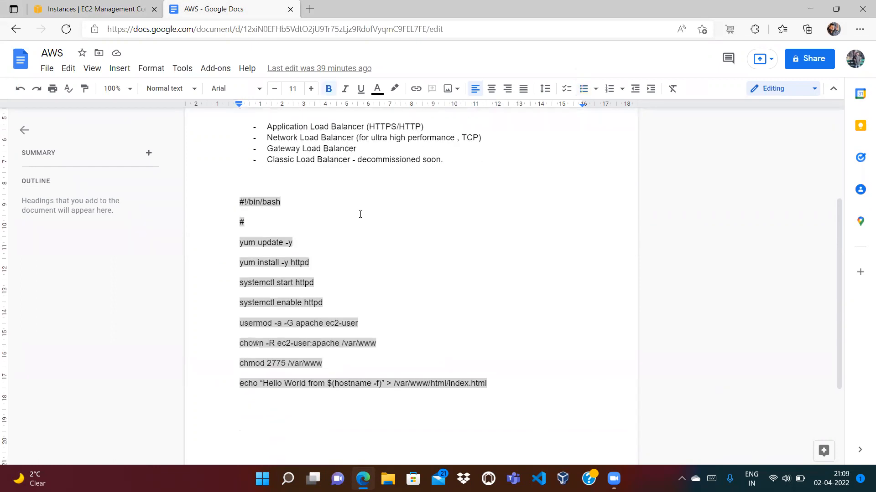
pyautogui.moveTo(838, 237); pyautogui.dragTo(844, 150)
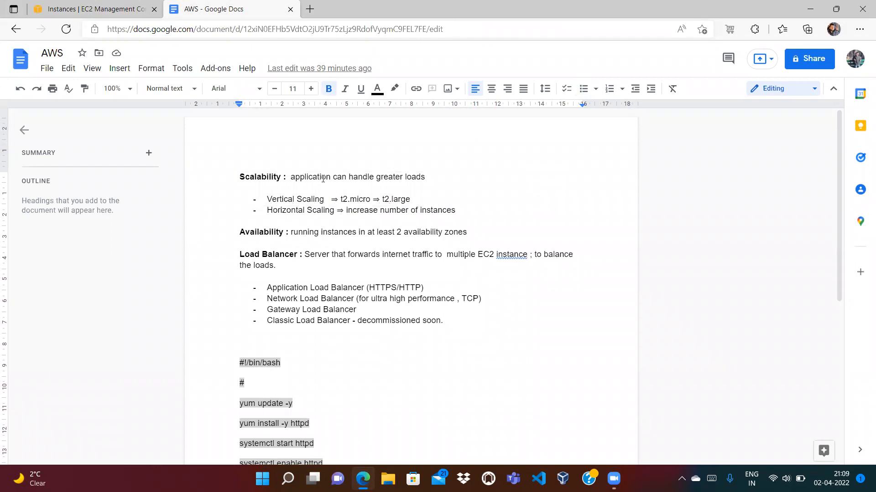
pyautogui.doubleClick(301, 177)
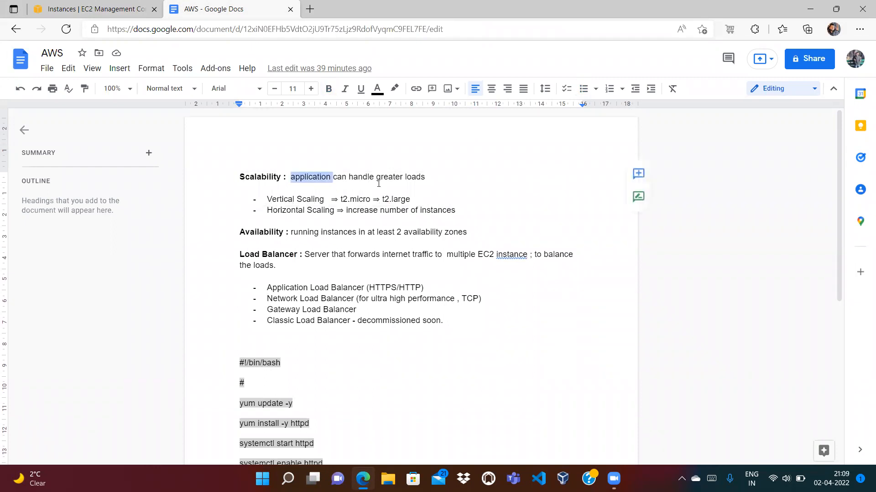
pyautogui.click(313, 183)
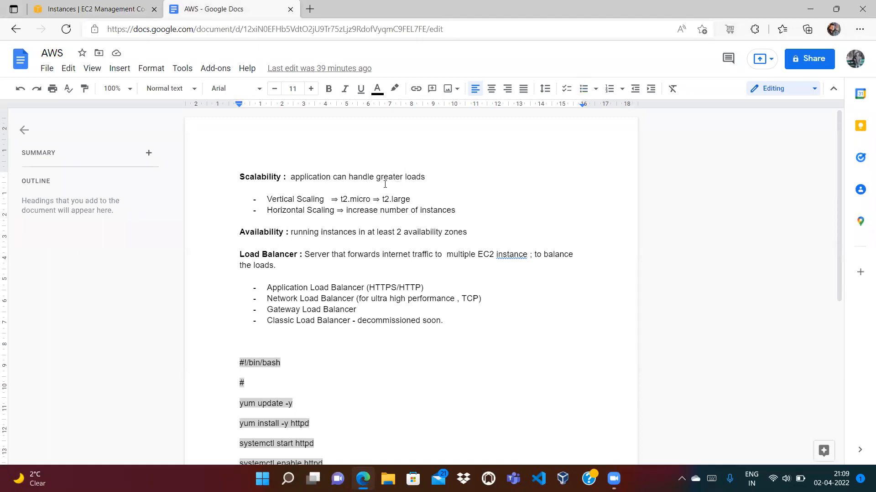
pyautogui.click(421, 178)
pyautogui.moveTo(433, 178); pyautogui.dragTo(415, 183)
pyautogui.click(321, 196)
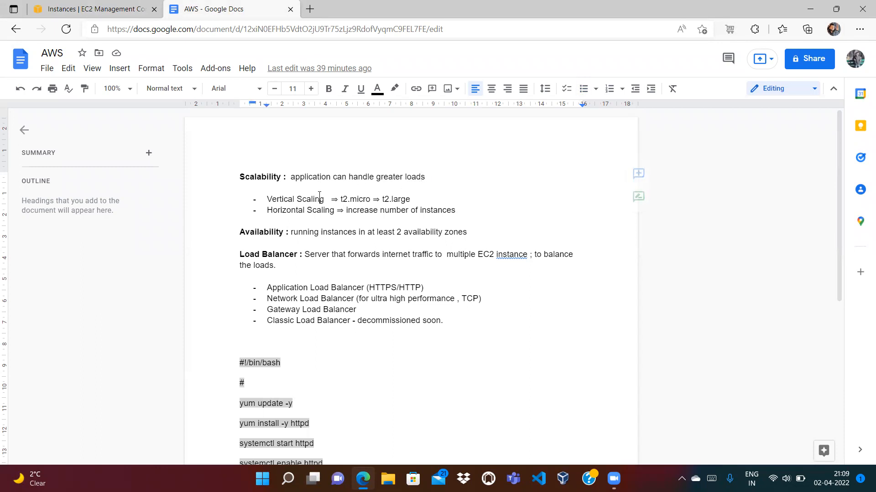
pyautogui.moveTo(367, 200); pyautogui.dragTo(372, 199)
pyautogui.click(375, 199)
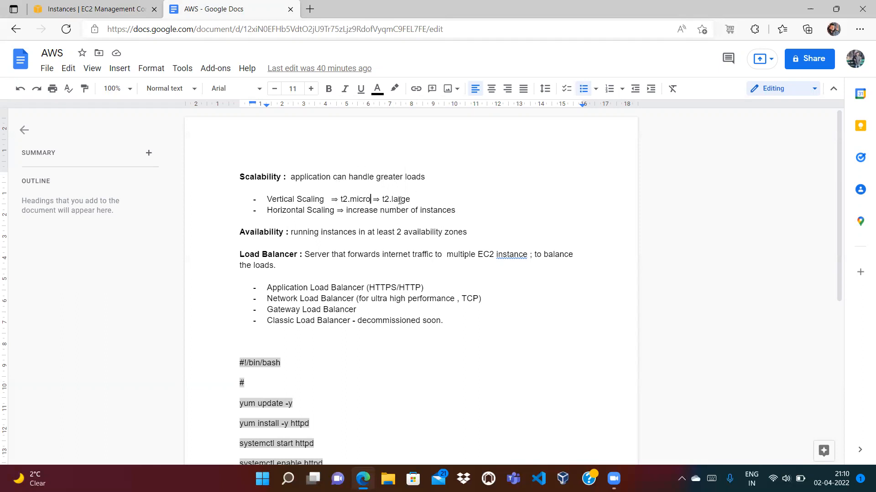
pyautogui.click(422, 200)
# Add two blank lines after the Horizontal Scaling bullet, typing then deleting an 'Ec2===Ec2' placeholder
pyautogui.doubleClick(445, 209)
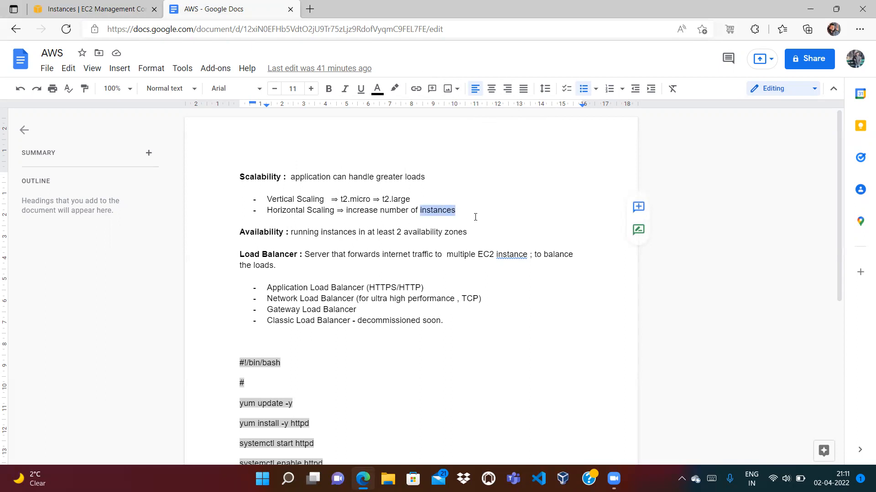
pyautogui.click(476, 217)
pyautogui.press('Return')
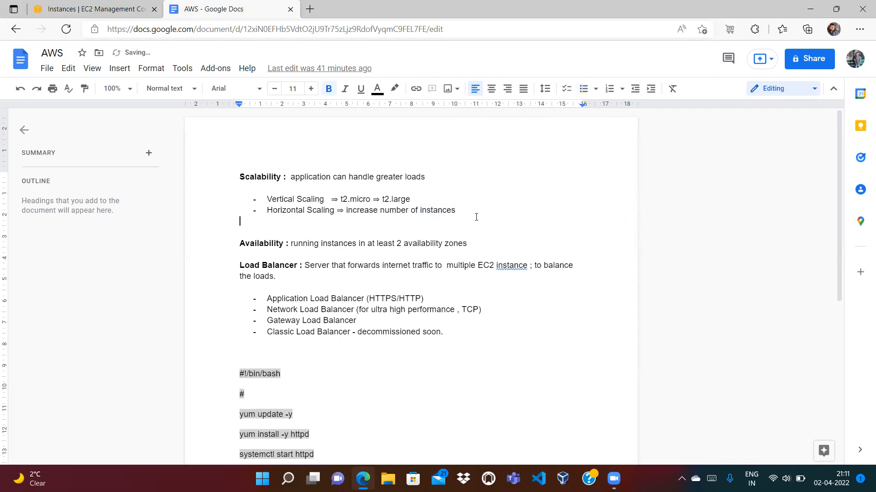
pyautogui.press('Return')
pyautogui.write('Ec2=')
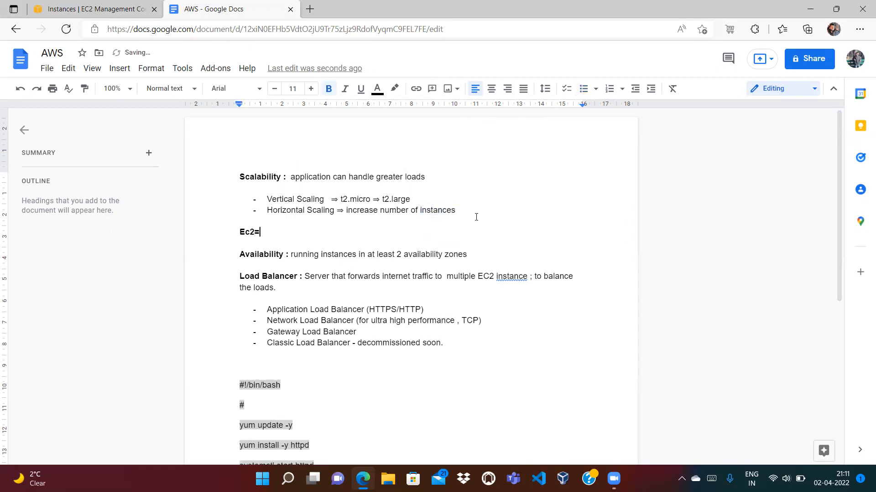
pyautogui.write('==Ec2===Ec2')
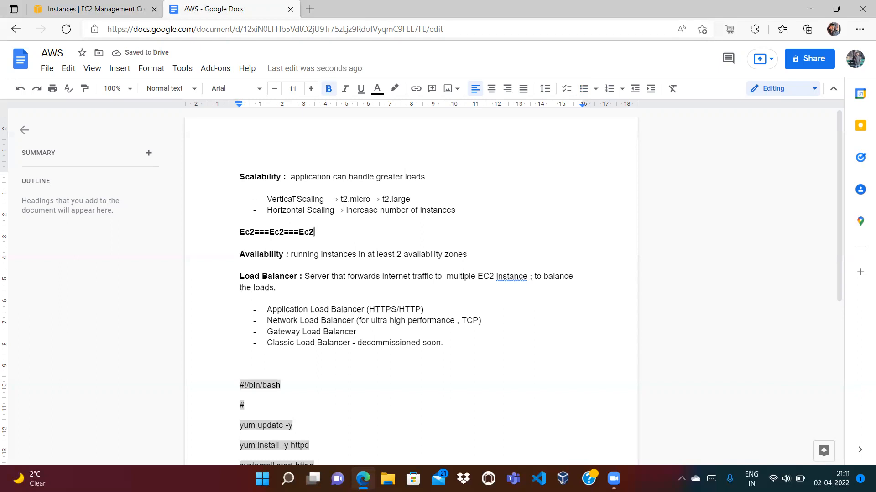
pyautogui.write('===Ec2')
pyautogui.hotkey('shift', 'Home')
pyautogui.press('BackSpace')
pyautogui.press('BackSpace')
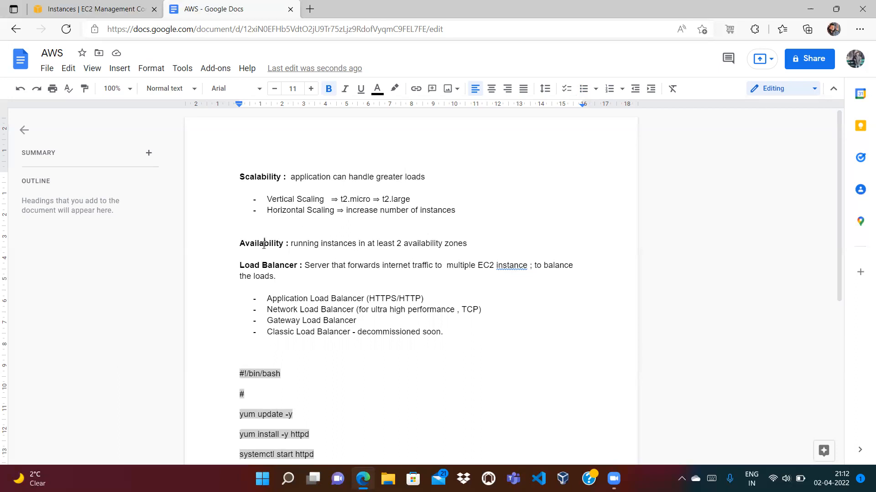
pyautogui.doubleClick(264, 245)
pyautogui.click(273, 245)
pyautogui.click(427, 199)
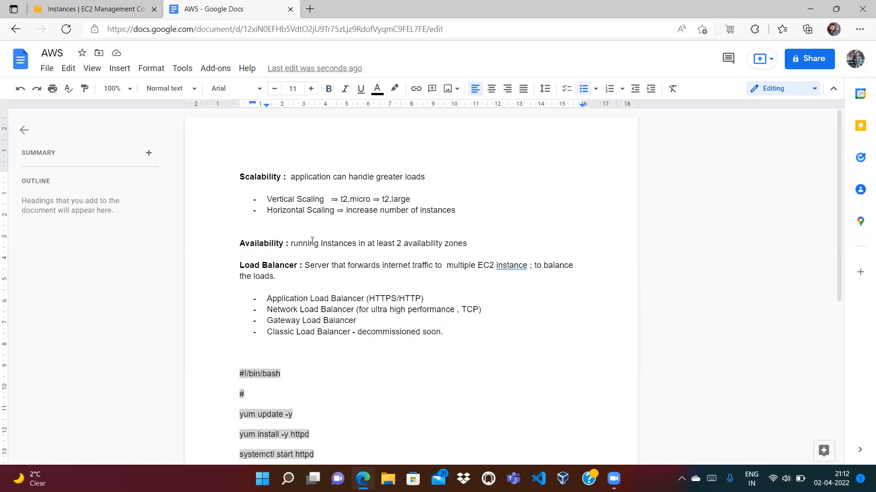
pyautogui.click(382, 245)
pyautogui.doubleClick(254, 176)
pyautogui.doubleClick(252, 243)
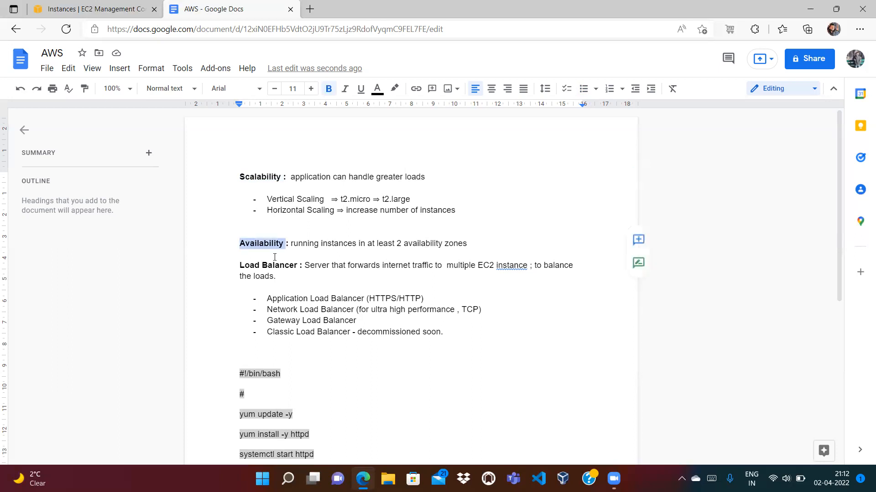
pyautogui.click(292, 265)
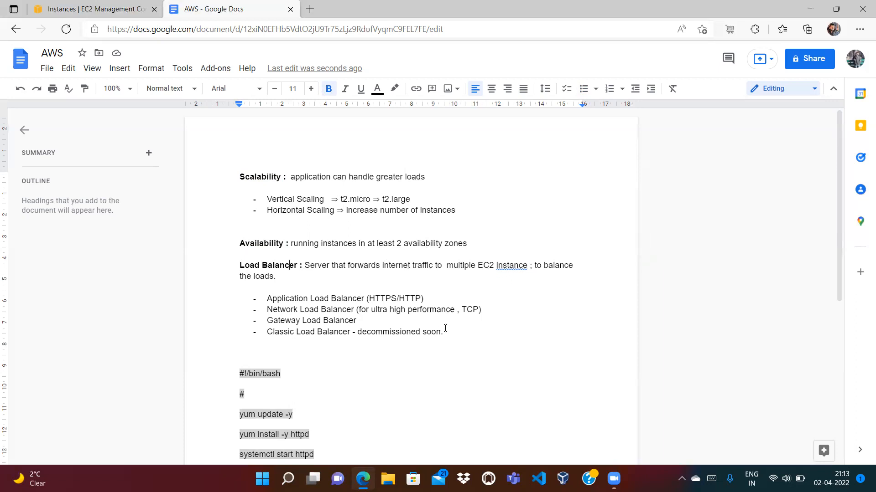
# Add a blank line below the Availability paragraph and type 'EC2 (in zone)'
pyautogui.click(475, 238)
pyautogui.click(481, 243)
pyautogui.press('Return')
pyautogui.press('Return')
pyautogui.press('Return')
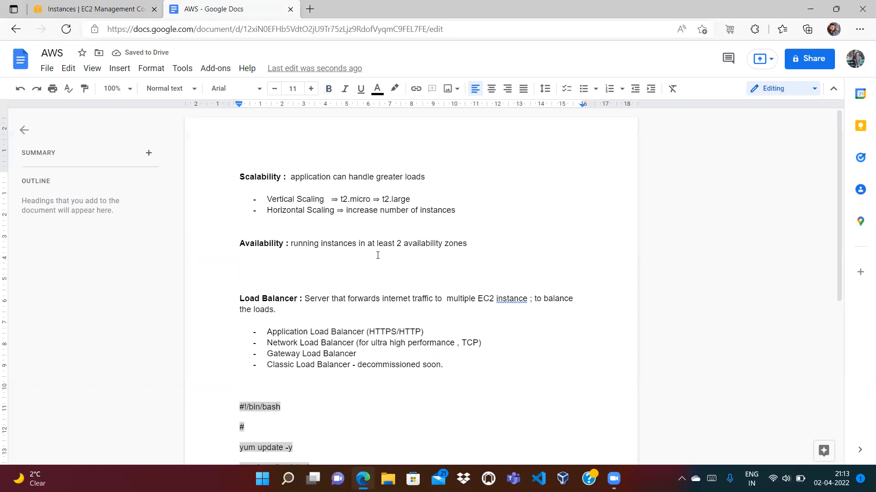
pyautogui.write('EC2')
pyautogui.press('BackSpace')
pyautogui.press('BackSpace')
pyautogui.press('BackSpace')
pyautogui.write('EC2')
pyautogui.doubleClick(264, 277)
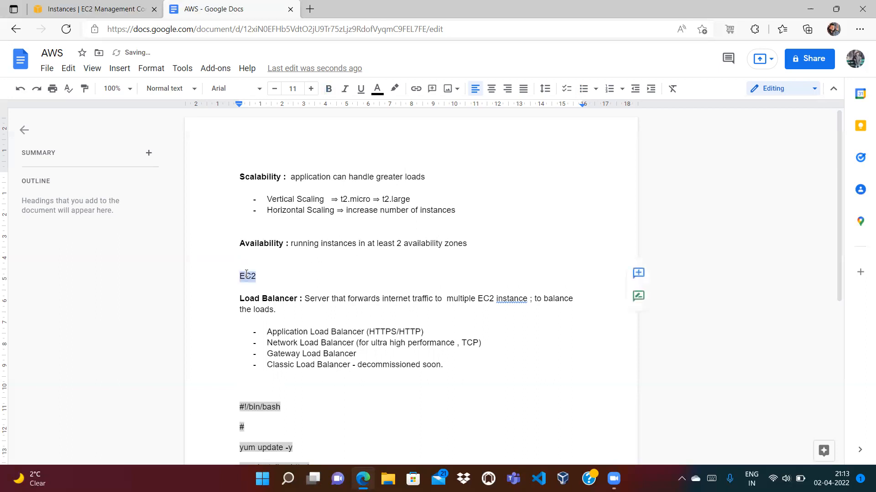
pyautogui.click(263, 276)
pyautogui.doubleClick(248, 276)
pyautogui.click(269, 274)
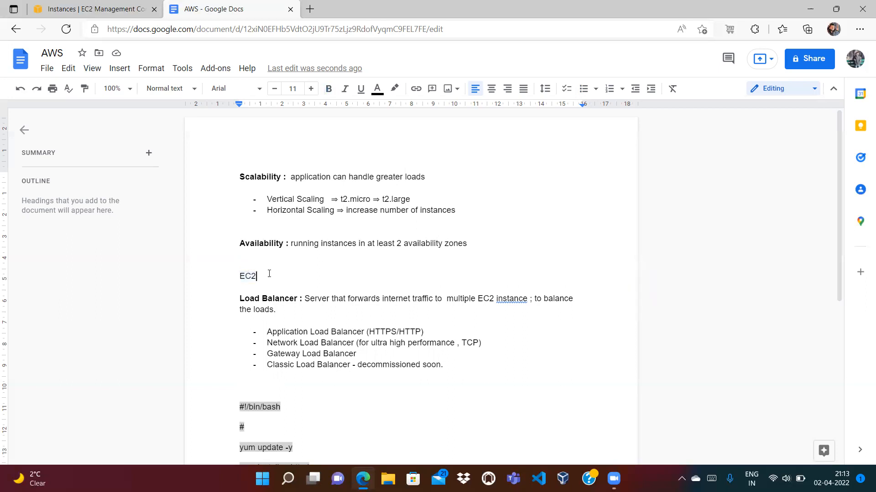
pyautogui.write('(in zone)')
# Add an 'EC2 (in zone2)' line below and change the first line to 'EC2 (in zone1)'
pyautogui.press('Return')
pyautogui.write('EC2')
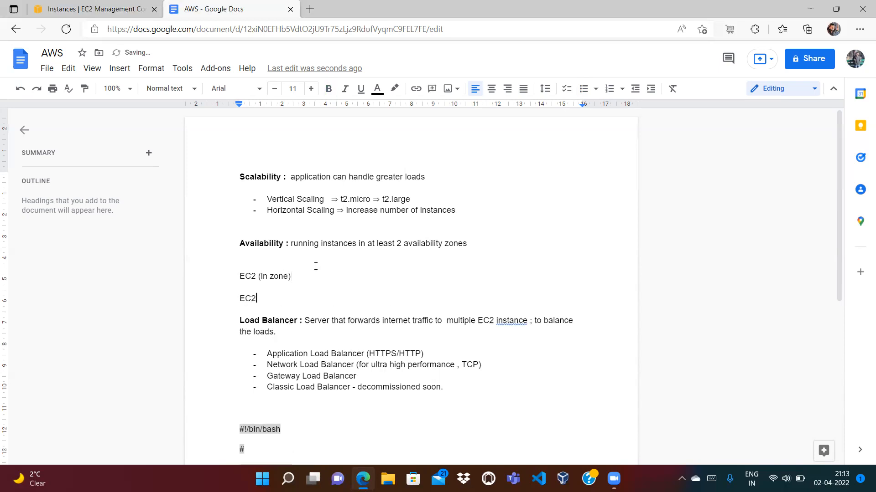
pyautogui.write(' (in zone2)')
pyautogui.press('Up')
pyautogui.press('Up')
pyautogui.press('Left')
pyautogui.write('1')
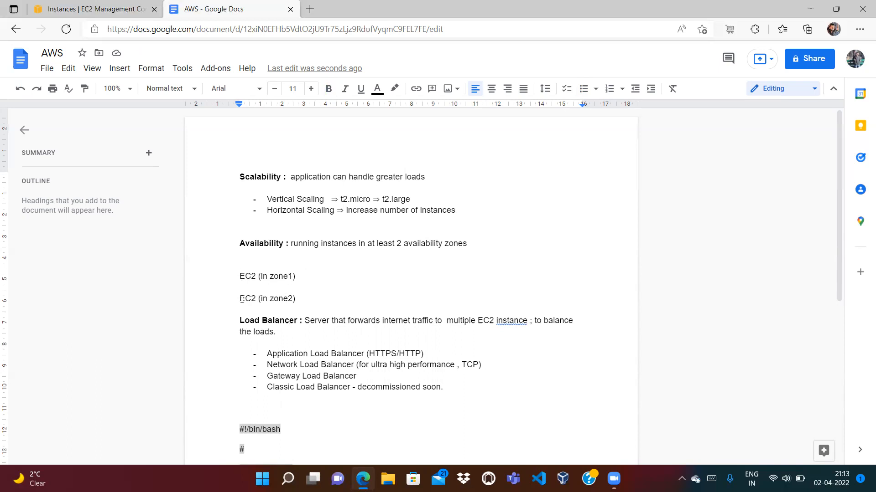
pyautogui.doubleClick(279, 277)
pyautogui.doubleClick(248, 277)
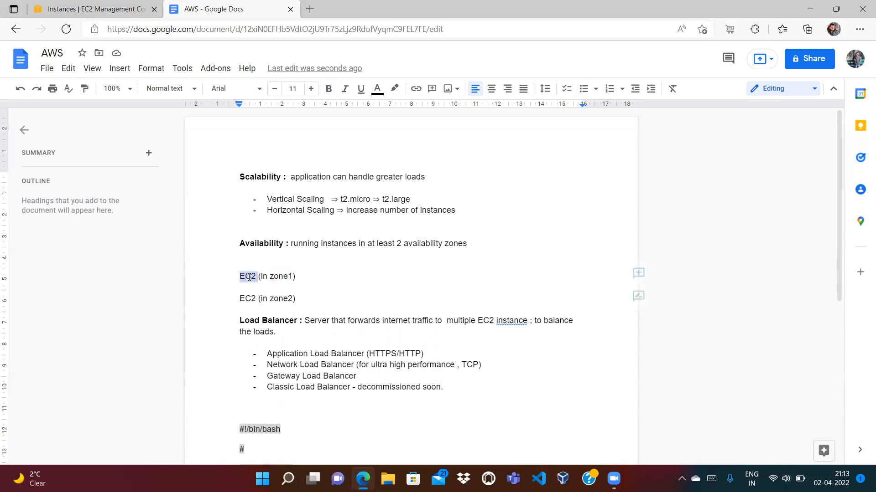
pyautogui.click(309, 277)
pyautogui.doubleClick(249, 298)
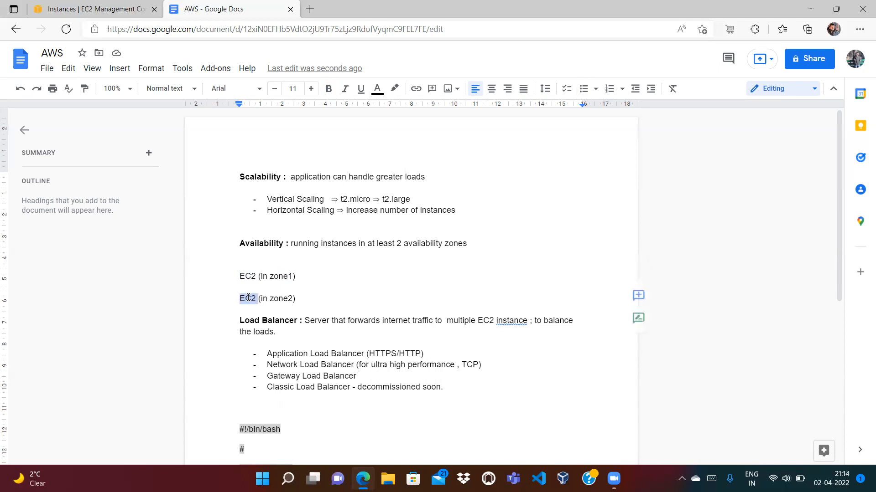
pyautogui.doubleClick(282, 299)
pyautogui.click(308, 300)
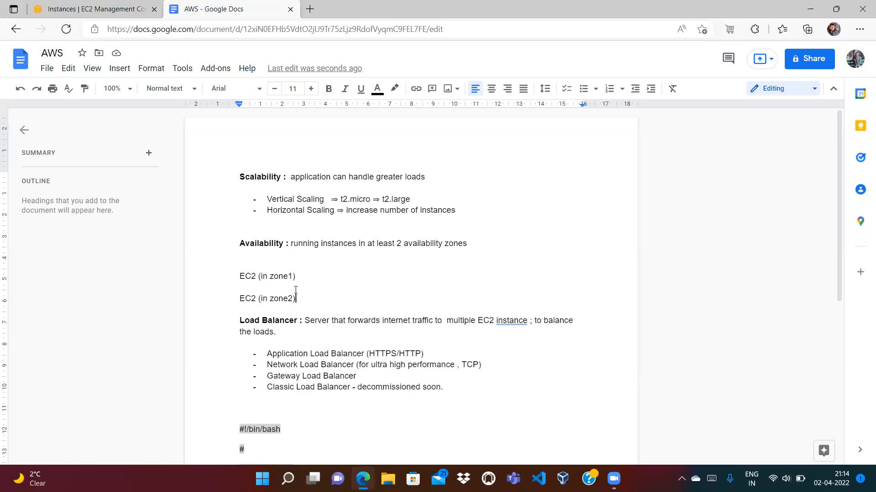
# Indent both EC2 zone lines and type 'Load Balancer' on the line between them
pyautogui.click(239, 276)
pyautogui.press('Tab')
pyautogui.press('Tab')
pyautogui.press('Tab')
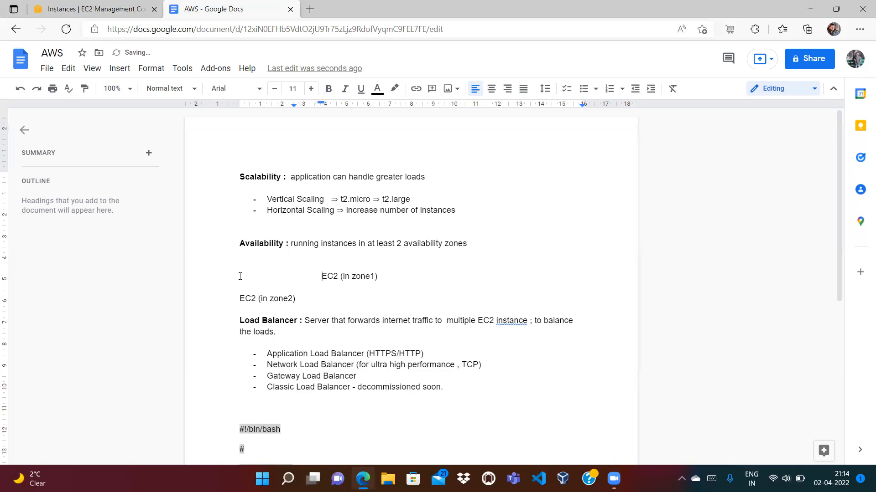
pyautogui.click(239, 298)
pyautogui.press('Tab')
pyautogui.press('Tab')
pyautogui.press('Tab')
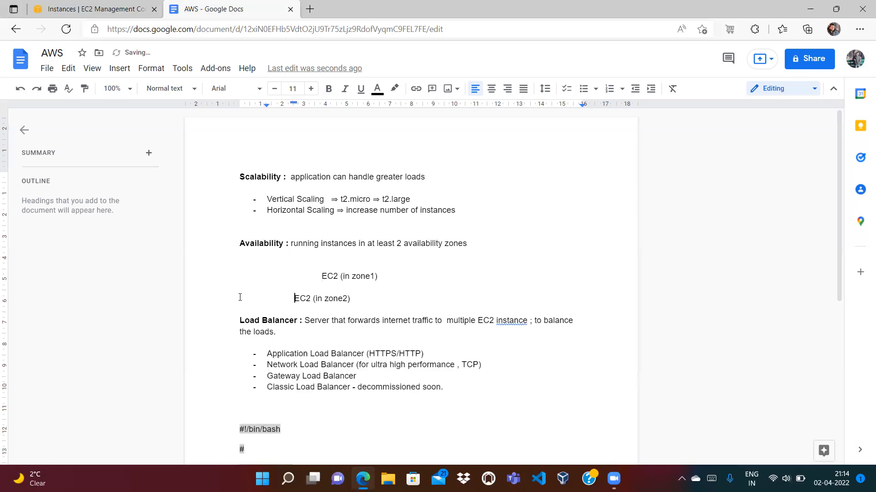
pyautogui.click(250, 285)
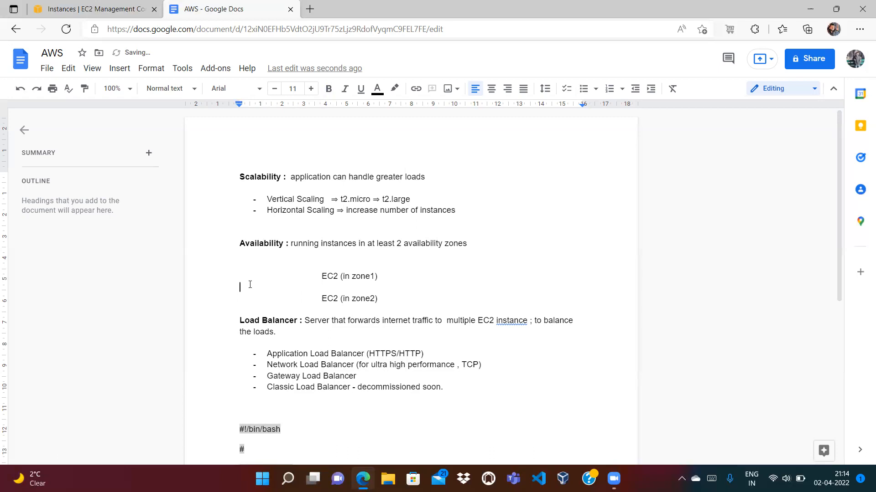
pyautogui.write('Load Balancer')
# Prefix the Load Balancer line with 'User' and a row of dashes, indenting the zone1 line further
pyautogui.click(210, 288)
pyautogui.write('User -')
pyautogui.click(324, 277)
pyautogui.press('Tab')
pyautogui.press('Tab')
pyautogui.press('Tab')
pyautogui.press('Tab')
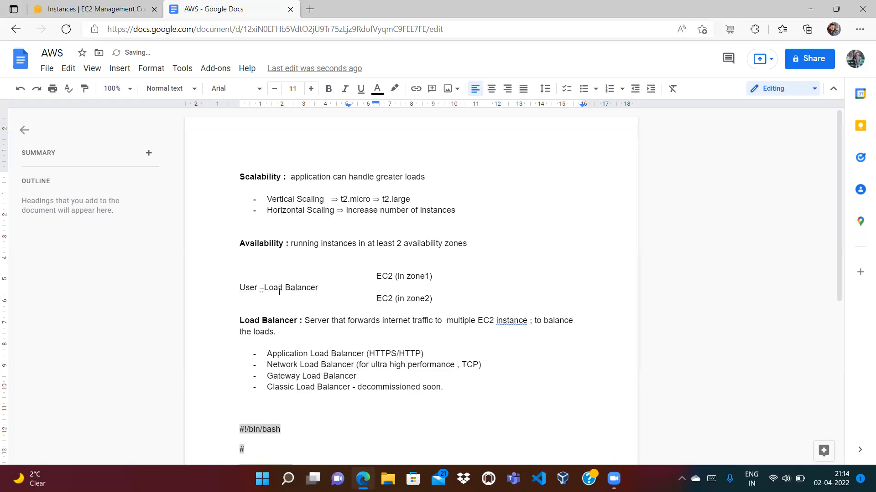
pyautogui.click(264, 288)
pyautogui.write('-------')
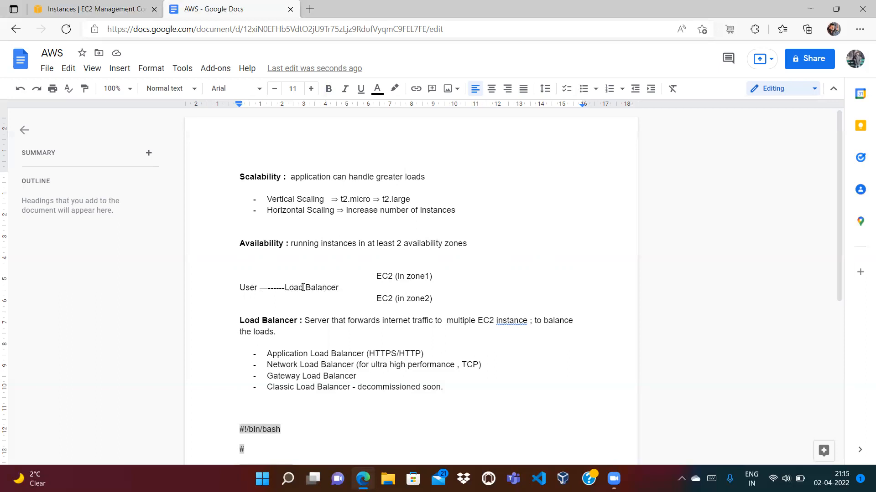
pyautogui.click(343, 287)
pyautogui.moveTo(279, 287); pyautogui.dragTo(338, 287)
pyautogui.click(328, 295)
pyautogui.doubleClick(245, 289)
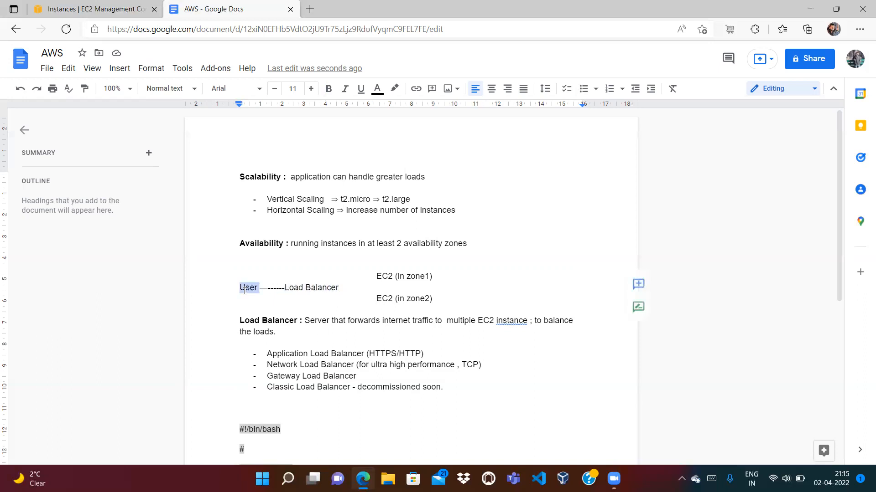
pyautogui.doubleClick(296, 287)
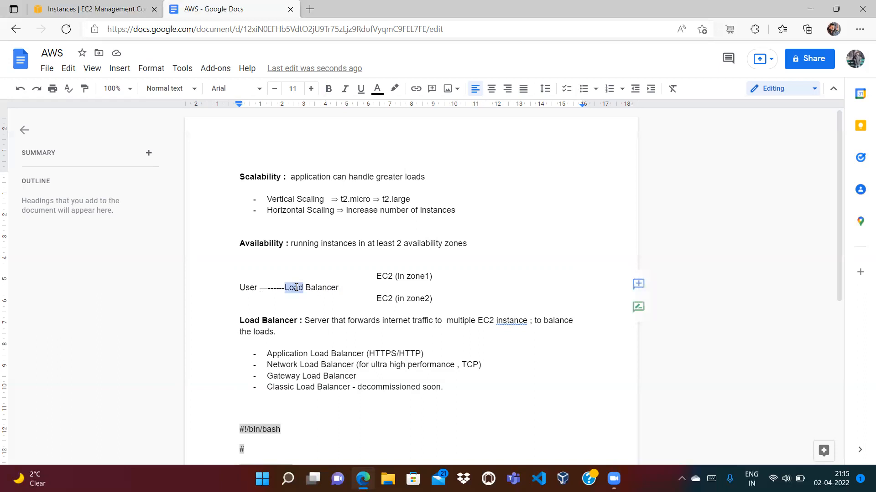
pyautogui.doubleClick(389, 277)
pyautogui.click(387, 299)
pyautogui.doubleClick(387, 298)
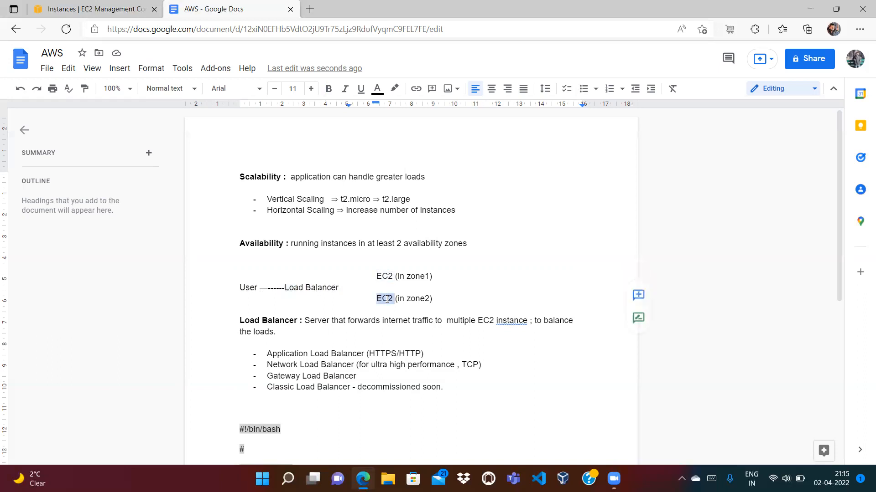
pyautogui.doubleClick(248, 288)
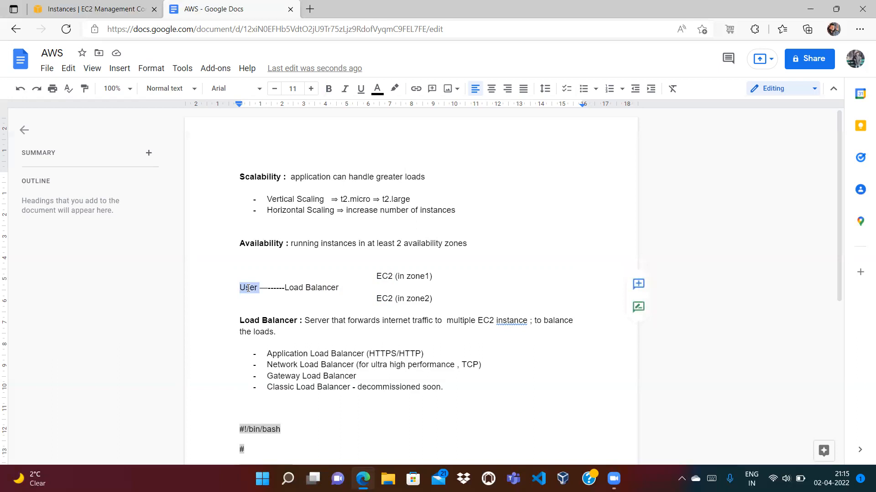
pyautogui.doubleClick(294, 288)
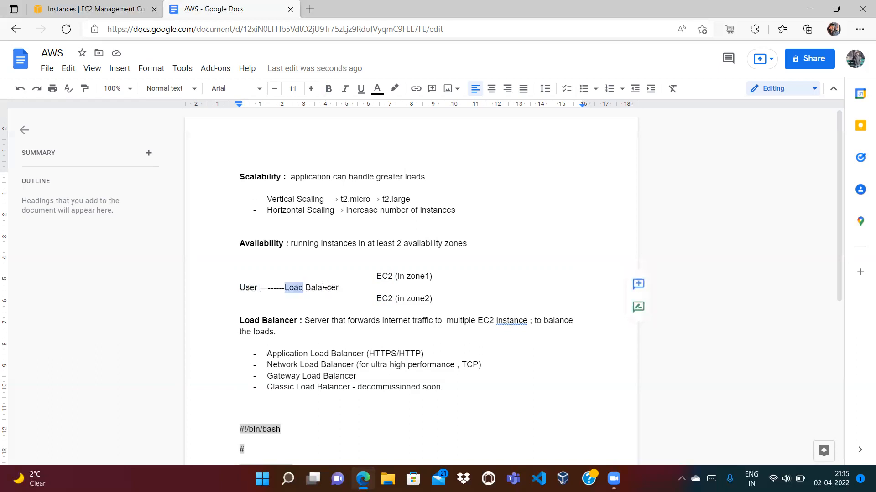
pyautogui.doubleClick(384, 276)
pyautogui.tripleClick(383, 299)
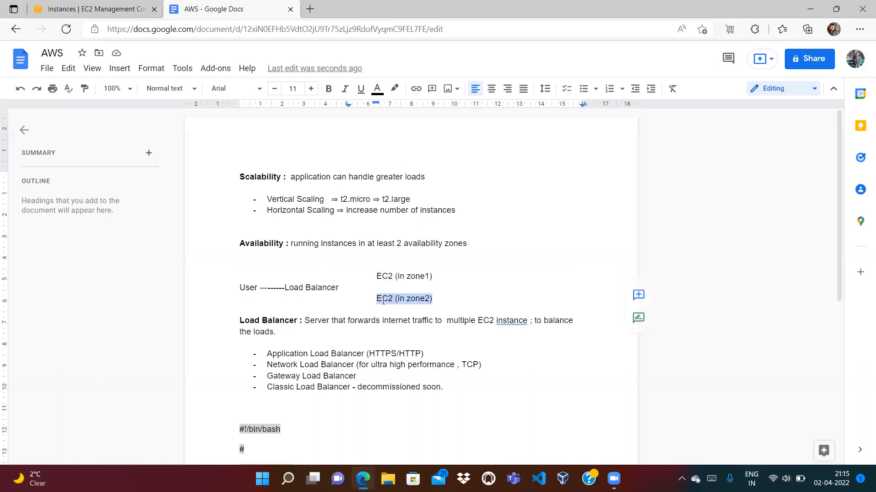
pyautogui.doubleClick(310, 288)
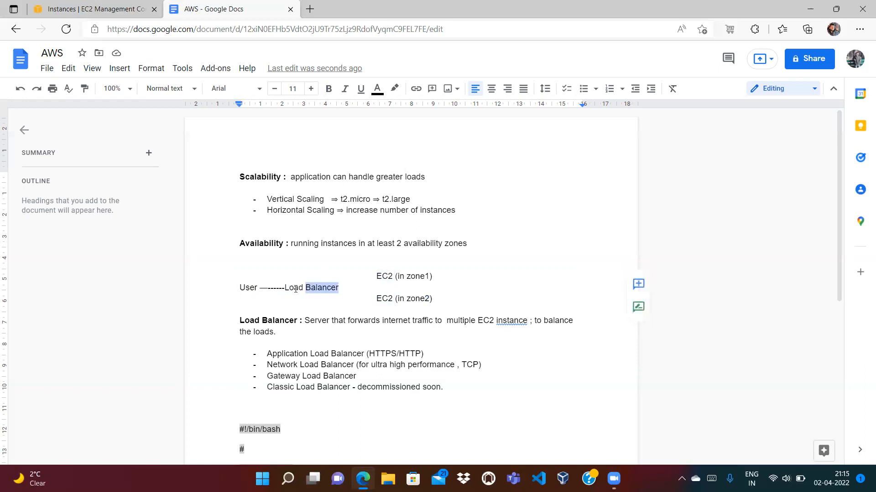
pyautogui.click(296, 289)
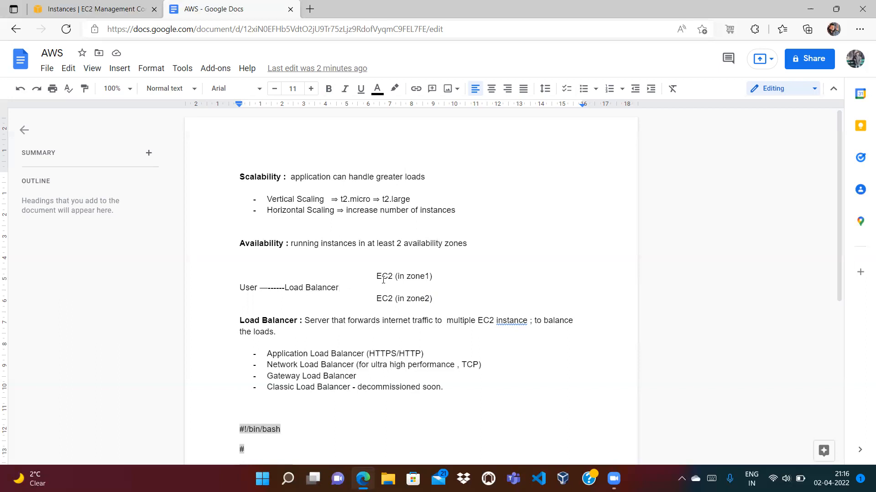
pyautogui.doubleClick(426, 276)
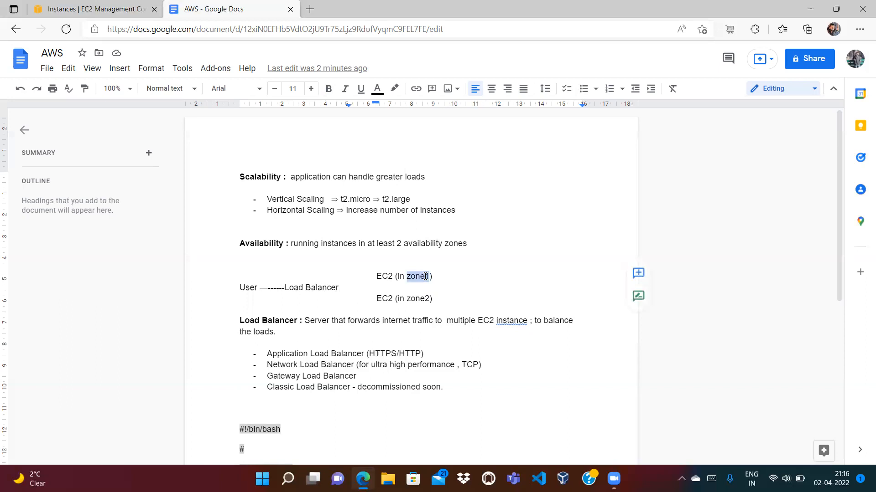
pyautogui.click(437, 278)
pyautogui.doubleClick(437, 278)
pyautogui.moveTo(432, 277); pyautogui.dragTo(374, 277)
pyautogui.click(452, 277)
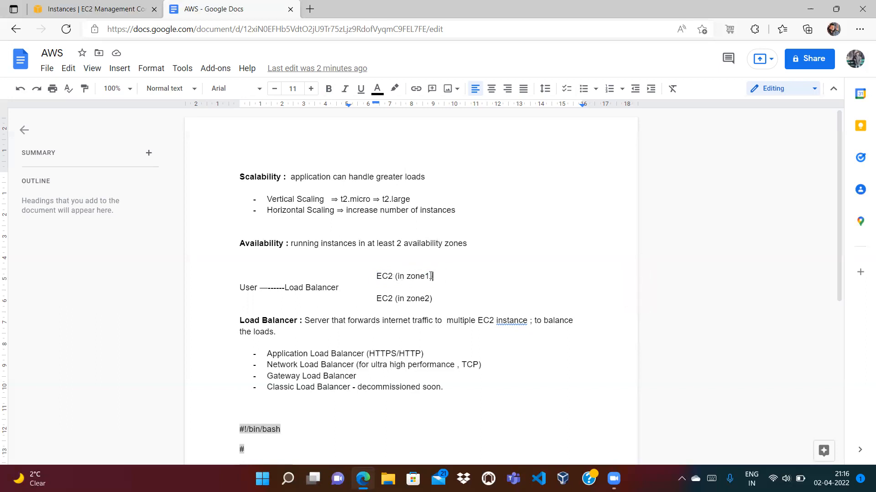
pyautogui.moveTo(375, 299); pyautogui.dragTo(428, 297)
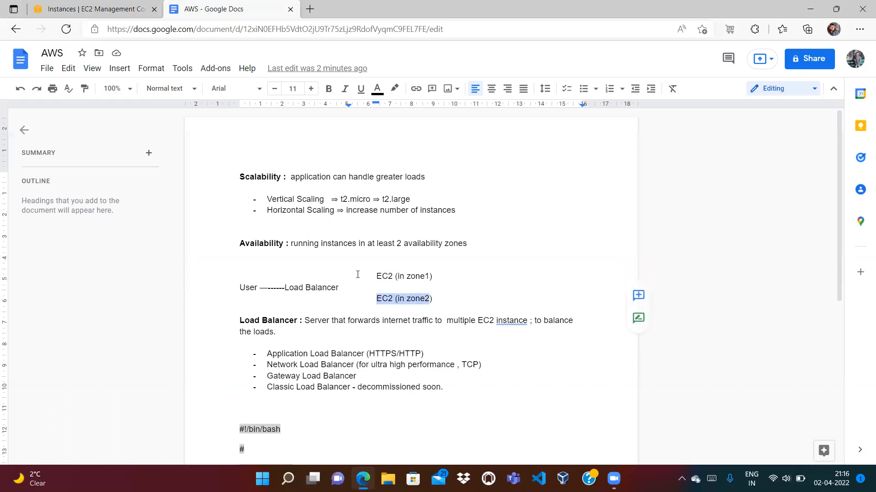
pyautogui.click(275, 314)
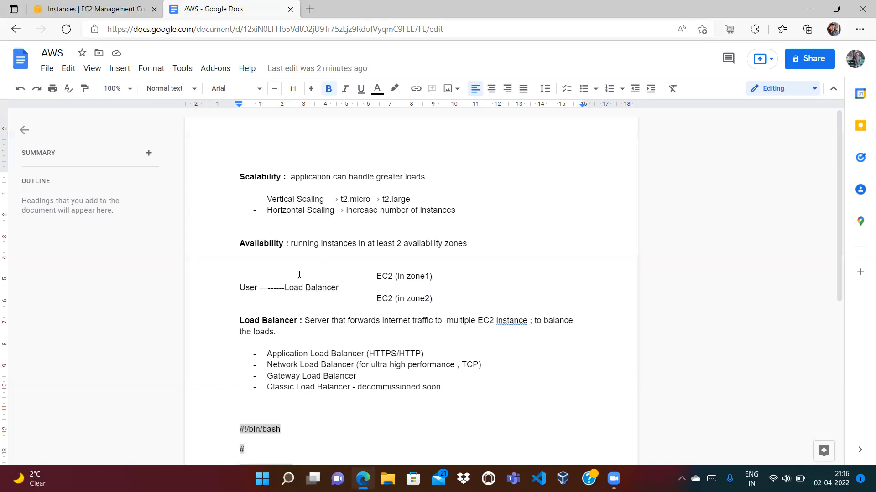
pyautogui.doubleClick(382, 276)
pyautogui.click(382, 275)
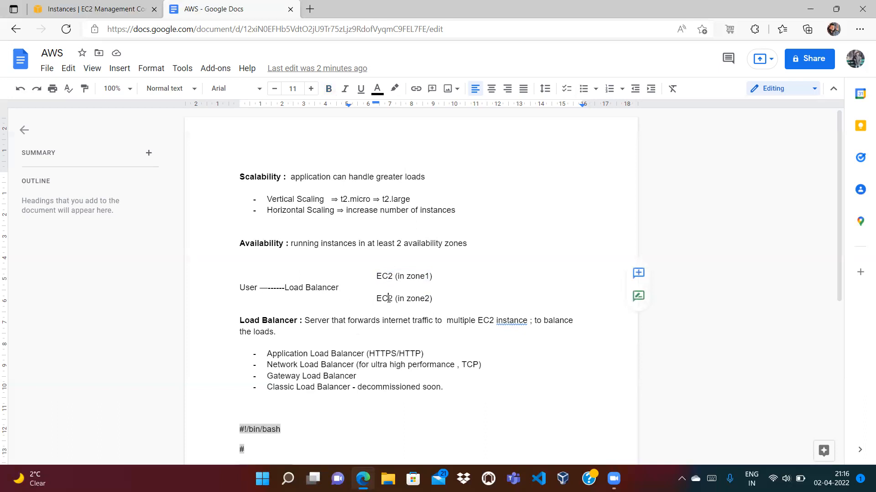
pyautogui.doubleClick(387, 297)
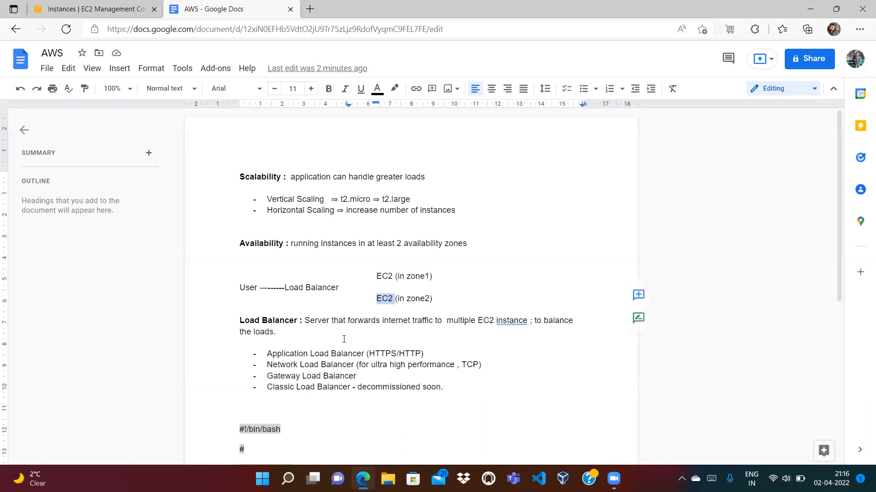
pyautogui.doubleClick(390, 276)
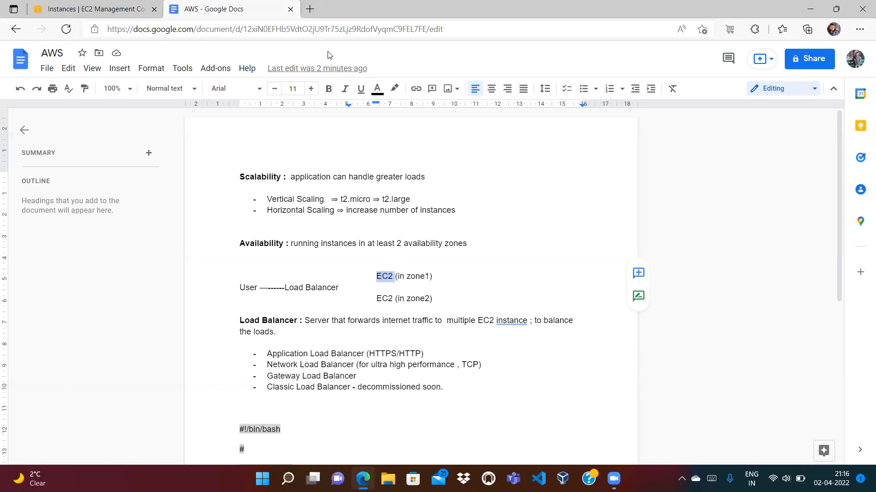
pyautogui.doubleClick(411, 353)
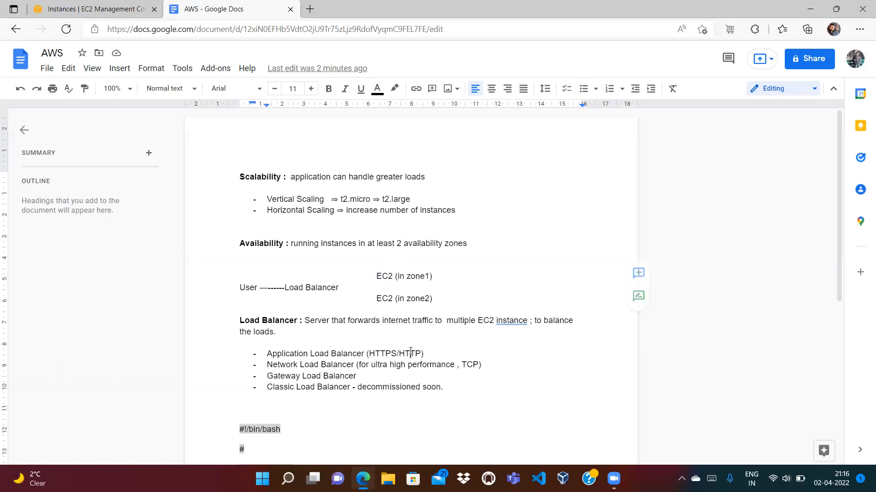
pyautogui.doubleClick(385, 354)
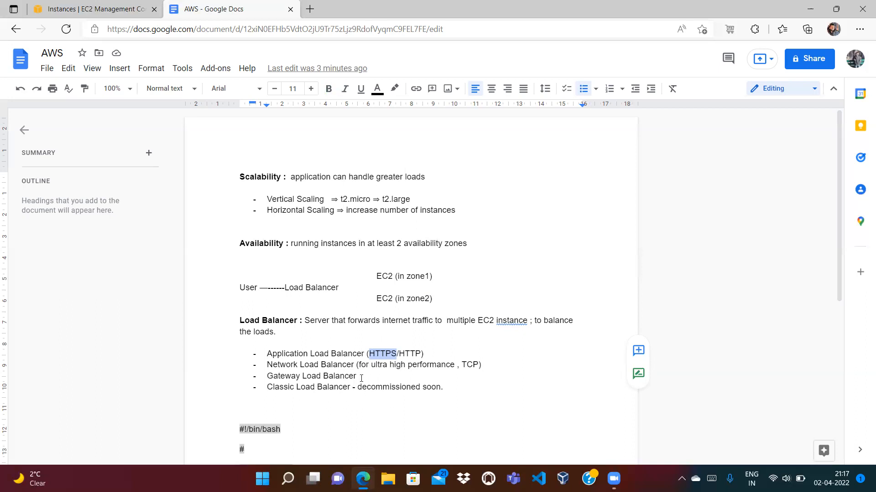
pyautogui.moveTo(356, 377); pyautogui.dragTo(272, 349)
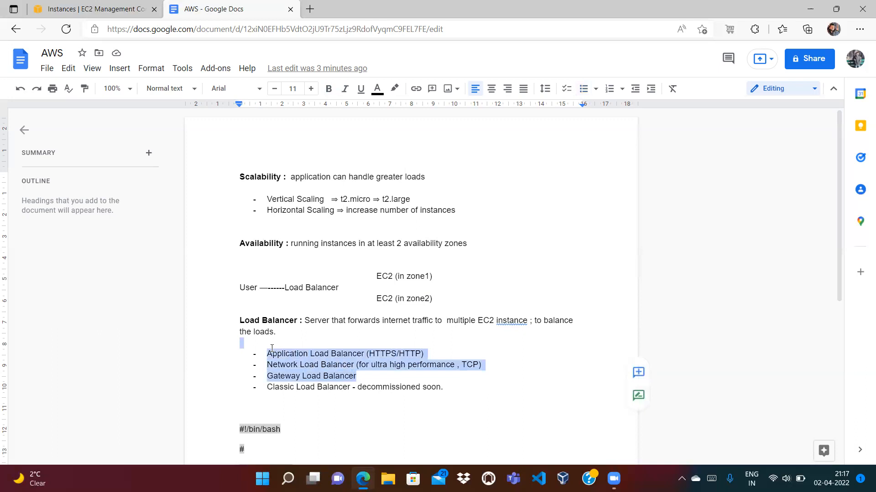
pyautogui.click(294, 354)
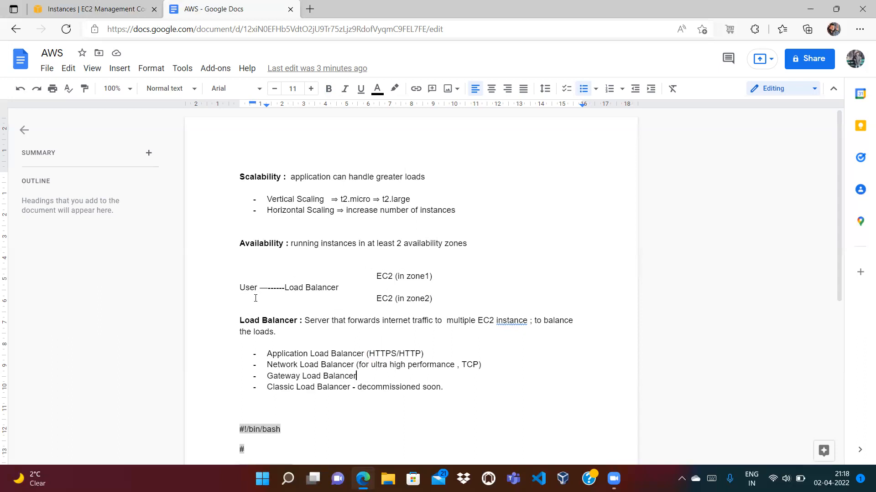
pyautogui.moveTo(436, 279); pyautogui.dragTo(376, 277)
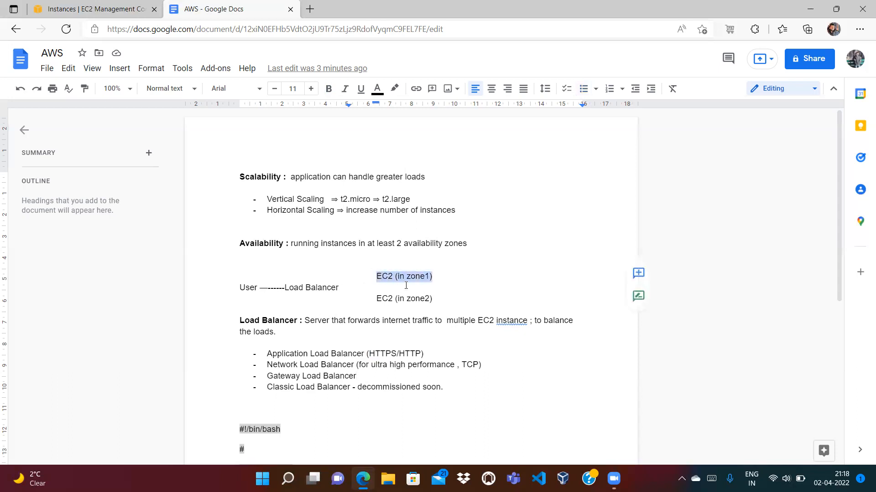
pyautogui.rightClick(380, 298)
pyautogui.click(578, 256)
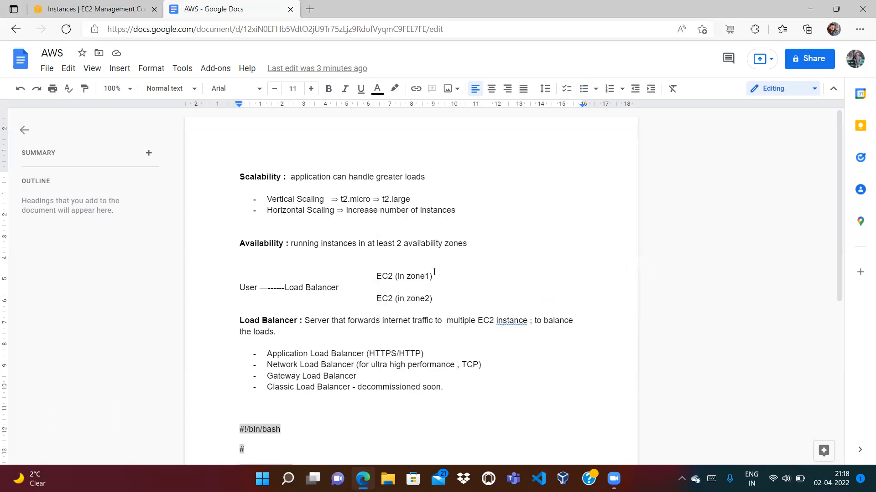
pyautogui.doubleClick(415, 278)
pyautogui.doubleClick(414, 299)
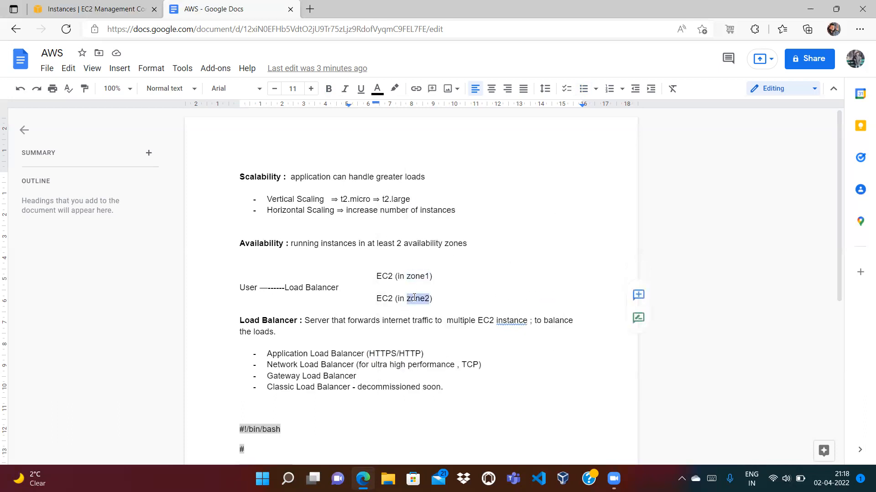
pyautogui.click(470, 292)
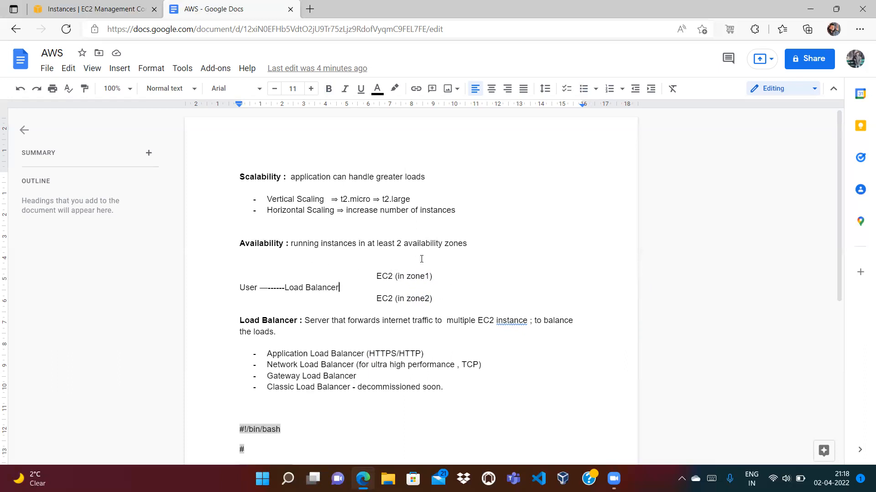
pyautogui.doubleClick(252, 242)
pyautogui.click(266, 256)
pyautogui.click(377, 276)
pyautogui.doubleClick(382, 276)
pyautogui.doubleClick(418, 276)
pyautogui.doubleClick(385, 298)
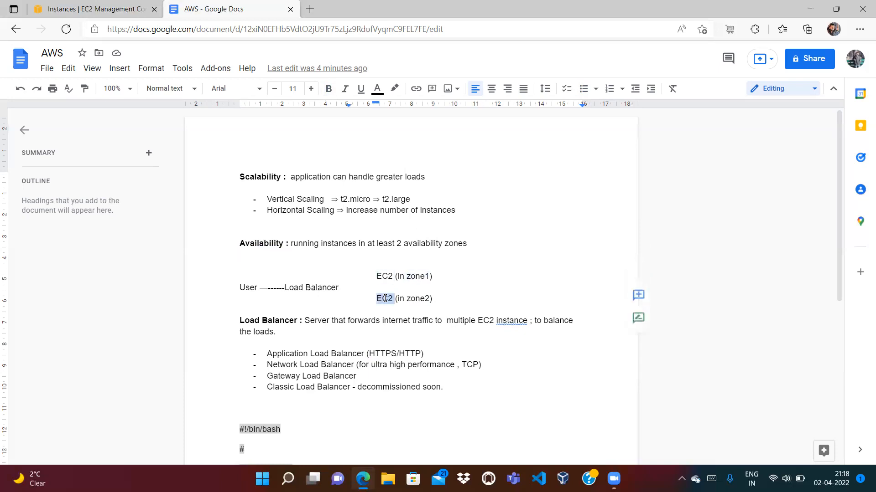
pyautogui.doubleClick(424, 297)
pyautogui.click(441, 276)
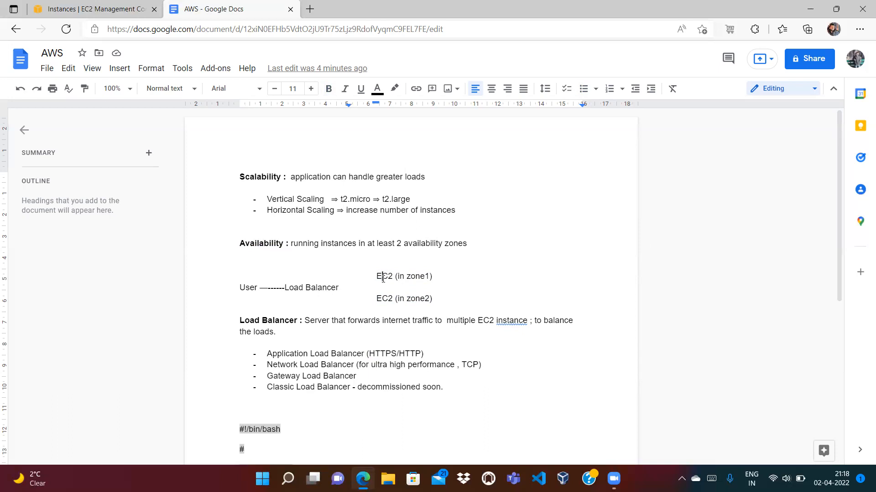
pyautogui.doubleClick(380, 277)
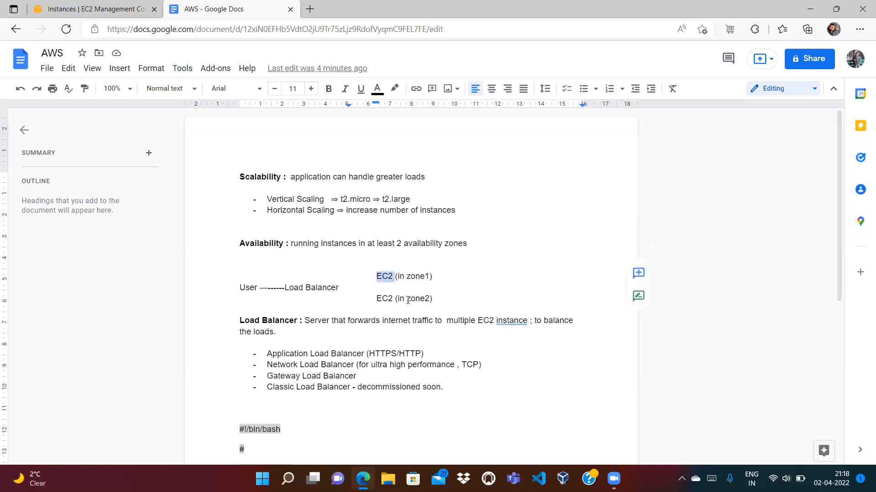
pyautogui.tripleClick(380, 298)
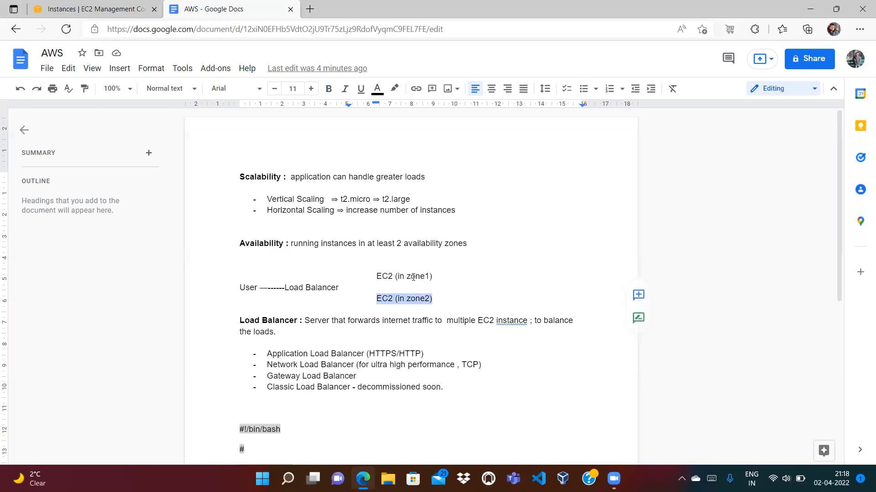
pyautogui.click(423, 299)
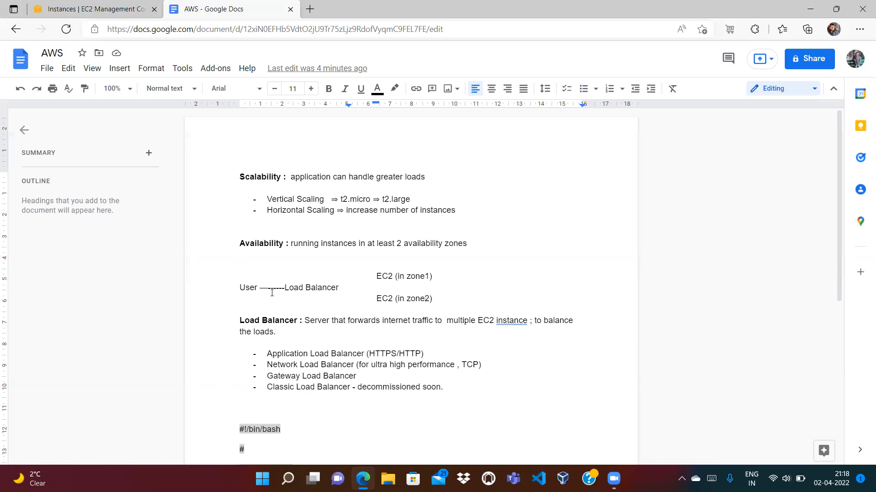
pyautogui.doubleClick(252, 291)
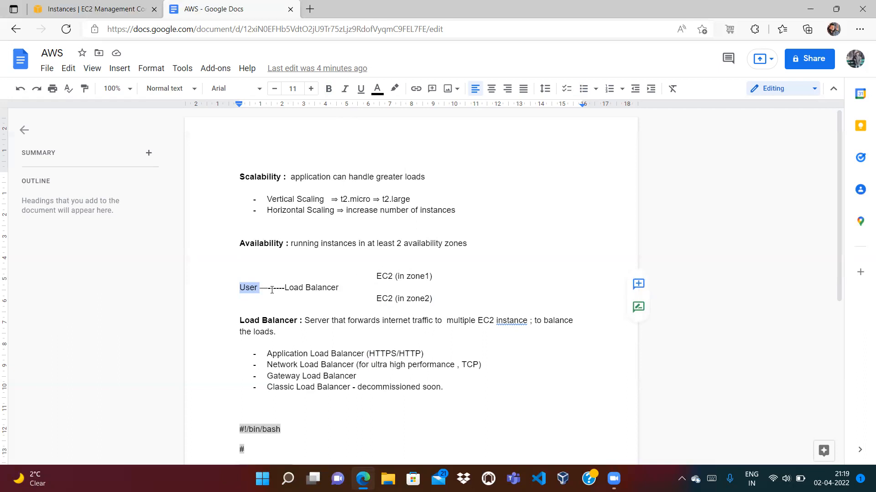
pyautogui.click(258, 290)
pyautogui.doubleClick(383, 276)
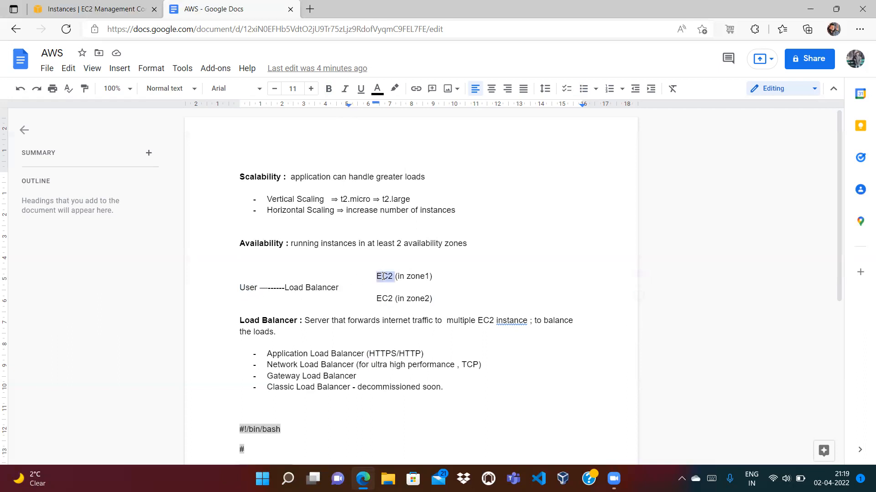
pyautogui.doubleClick(387, 299)
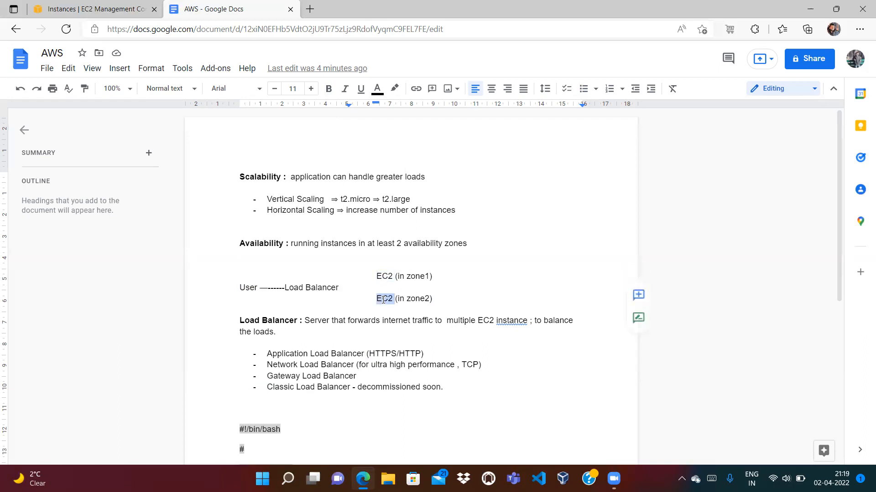
pyautogui.doubleClick(416, 276)
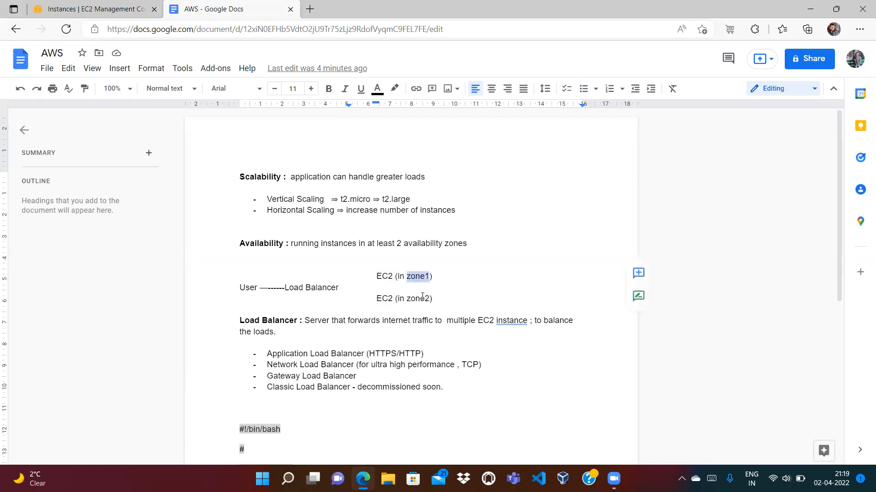
pyautogui.doubleClick(422, 298)
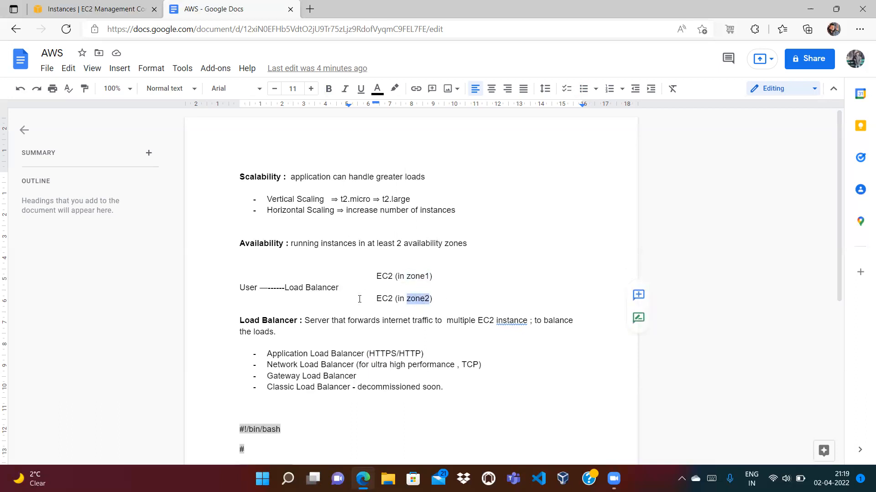
pyautogui.click(104, 11)
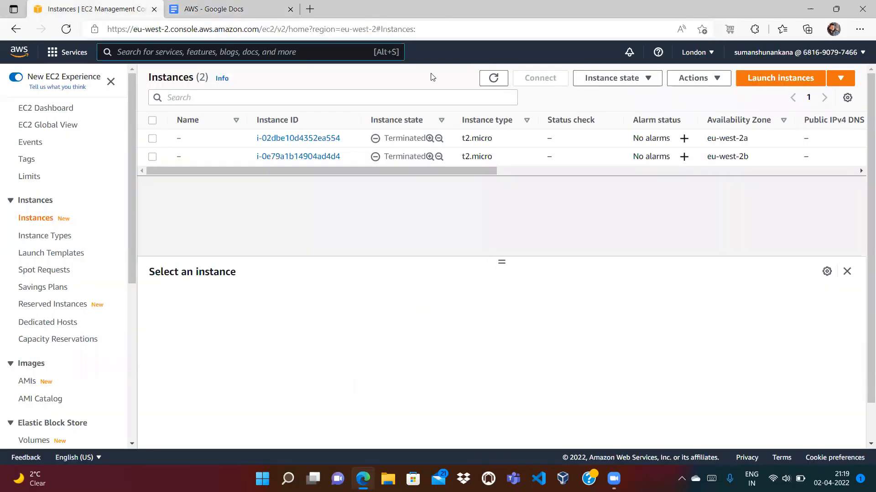
# Refresh the instances and launch an Amazon Linux 2 kernel 5.10 t2.micro instance to Configure Instance Details
pyautogui.click(494, 78)
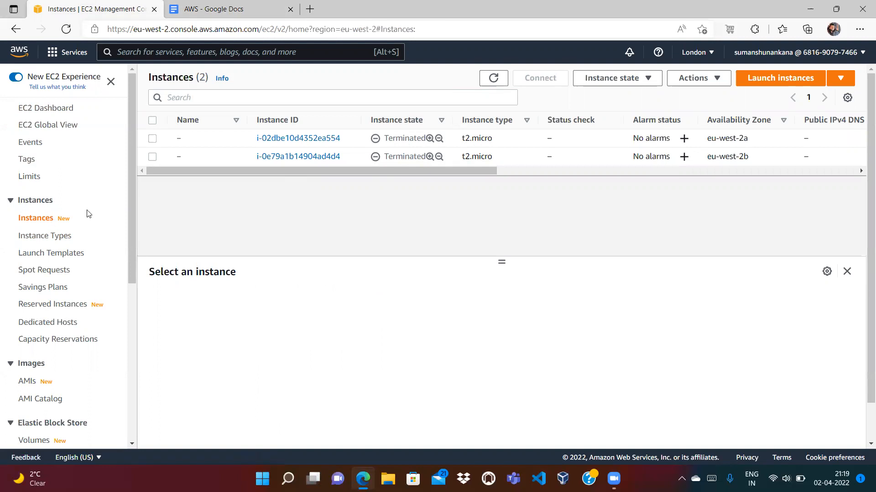
pyautogui.click(784, 82)
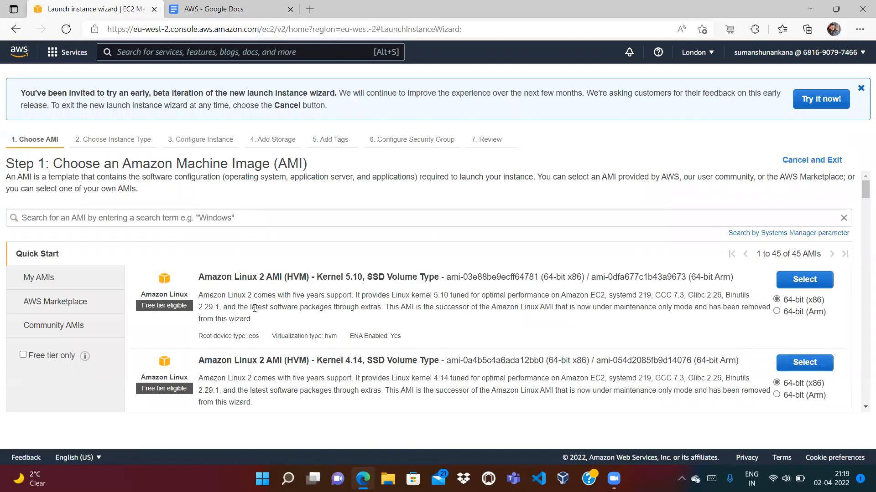
pyautogui.click(798, 282)
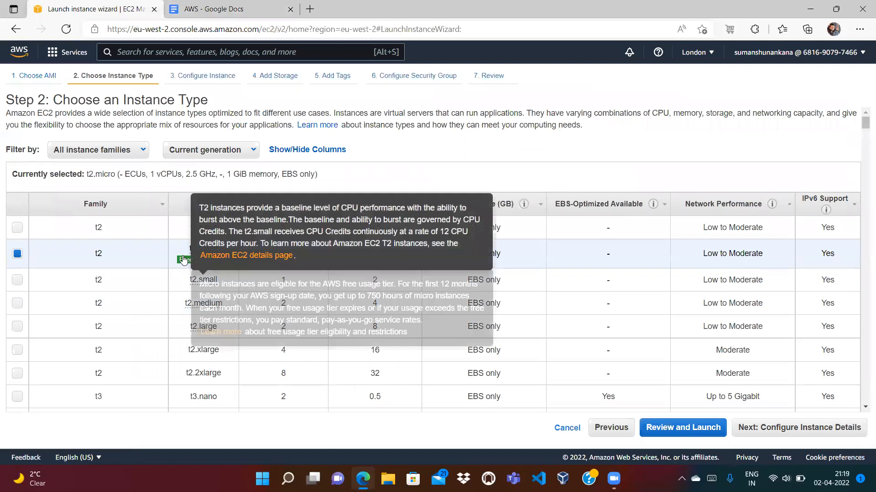
pyautogui.click(816, 430)
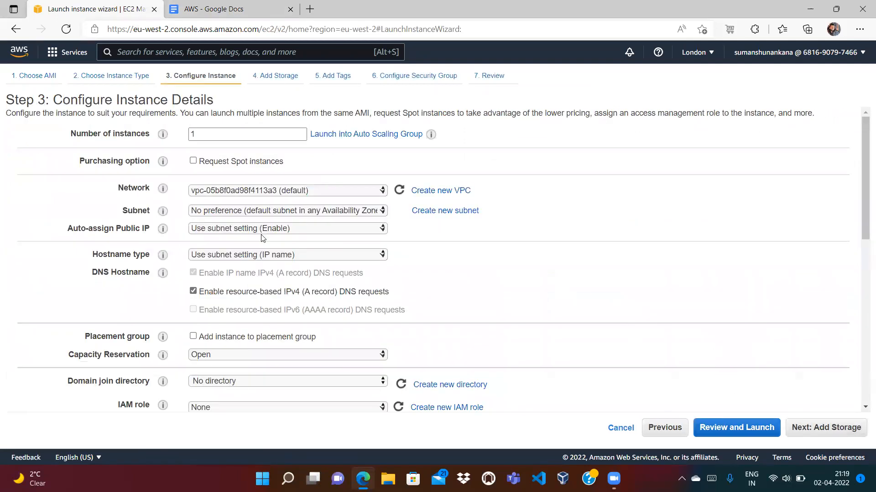
pyautogui.click(216, 13)
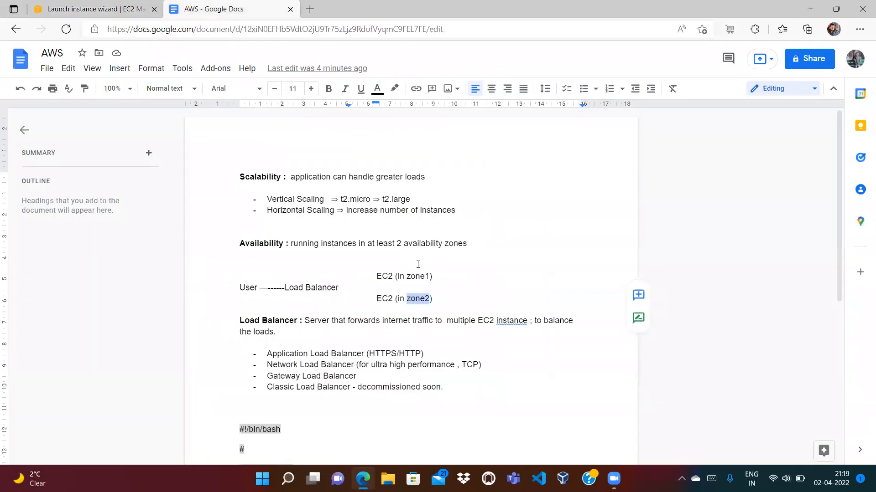
pyautogui.click(126, 12)
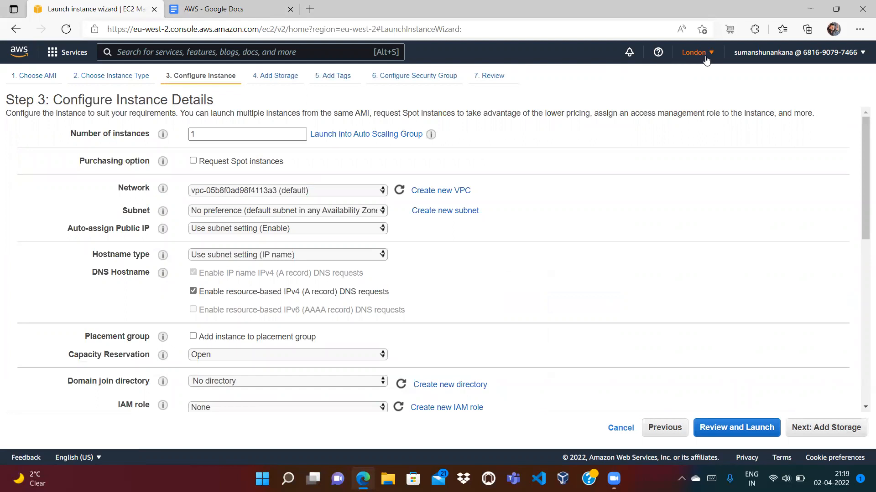
# Confirm the London region and choose the default eu-west-2a subnet for the new instance
pyautogui.click(288, 212)
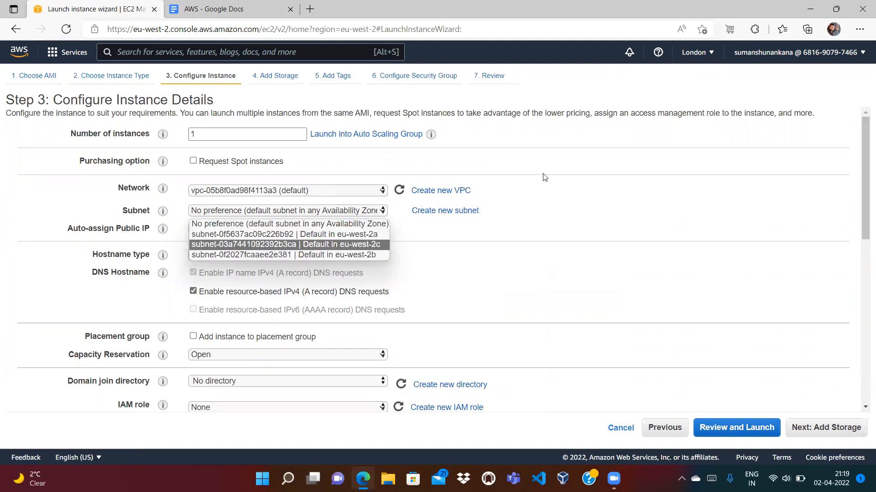
pyautogui.click(591, 157)
pyautogui.click(696, 52)
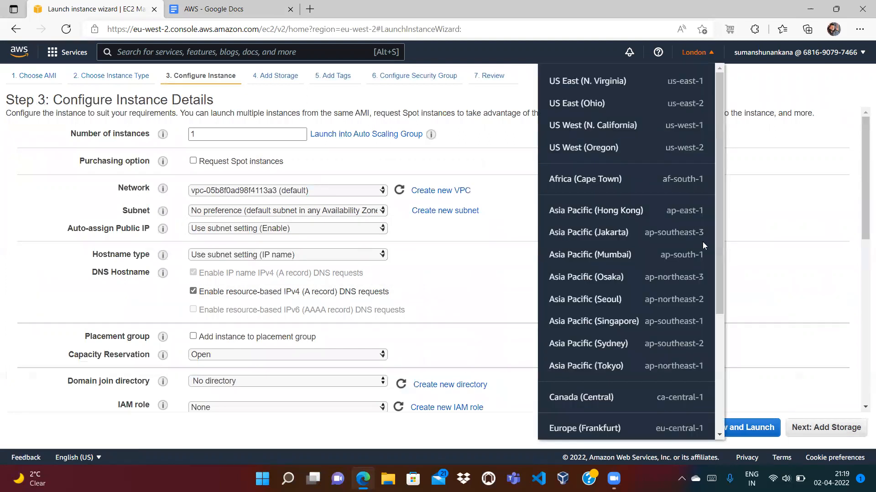
pyautogui.scroll(-3, 722, 337)
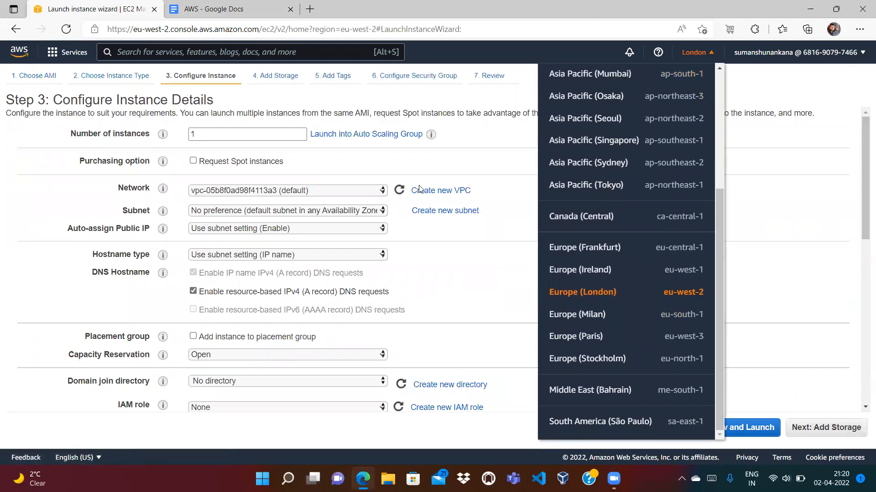
pyautogui.click(364, 210)
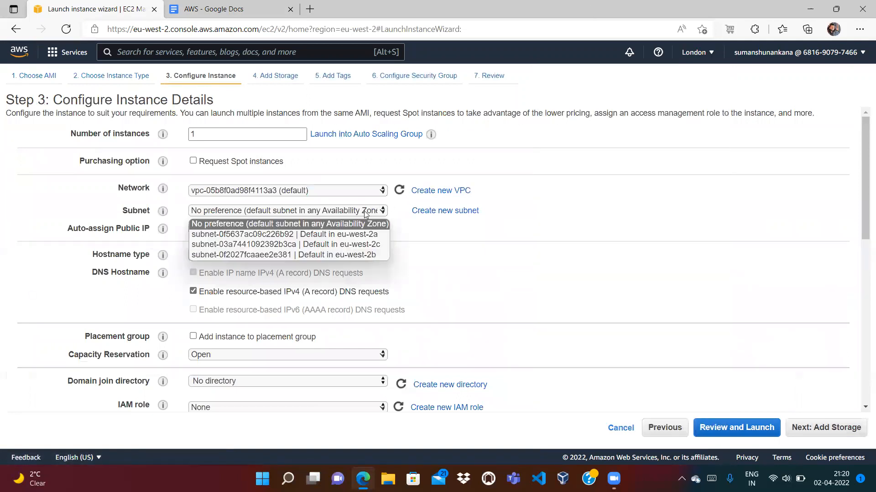
pyautogui.click(355, 234)
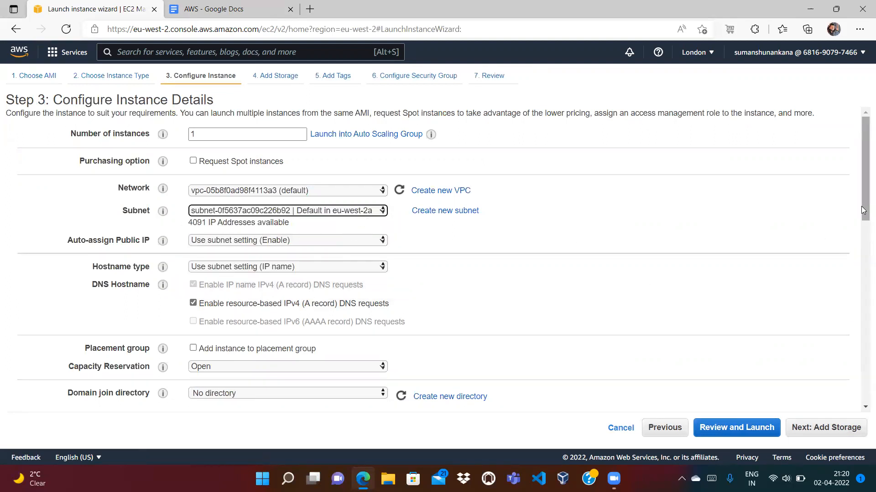
pyautogui.rightClick(864, 258)
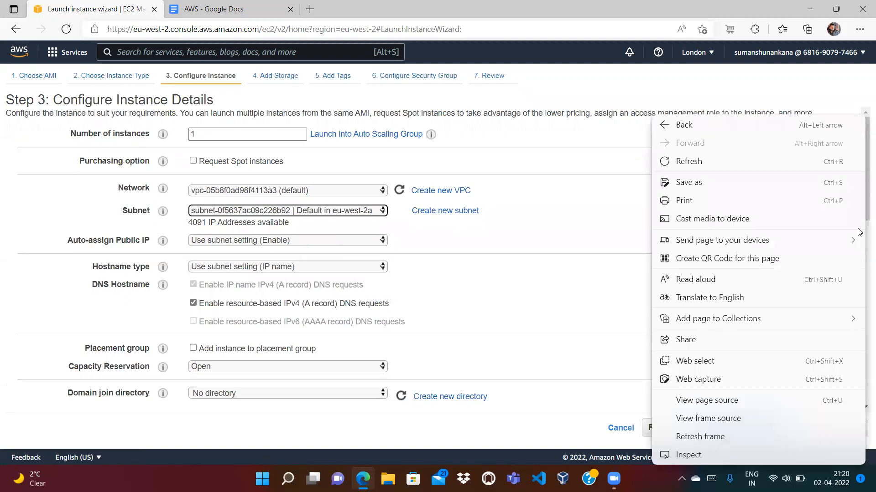
pyautogui.click(580, 207)
# Scroll to the User data box, then review the EC2 zone1 and zone2 lines in the notes
pyautogui.scroll(-10, 727, 384)
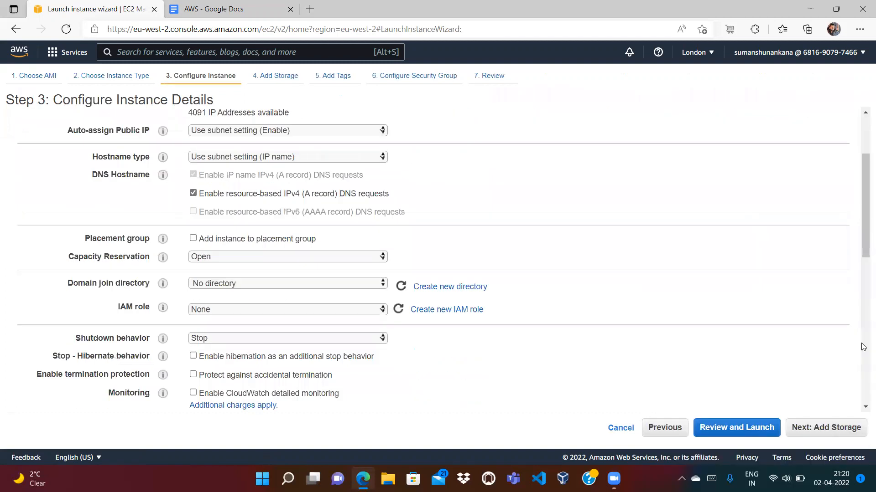
pyautogui.click(347, 388)
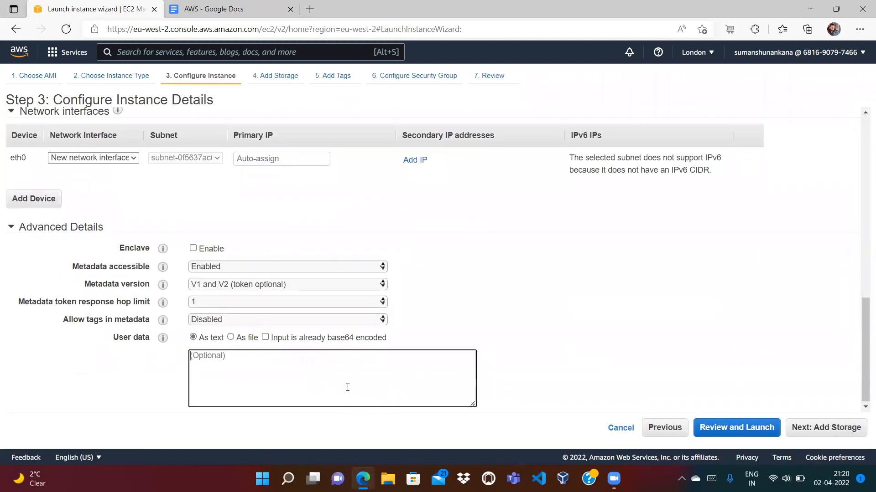
pyautogui.click(240, 8)
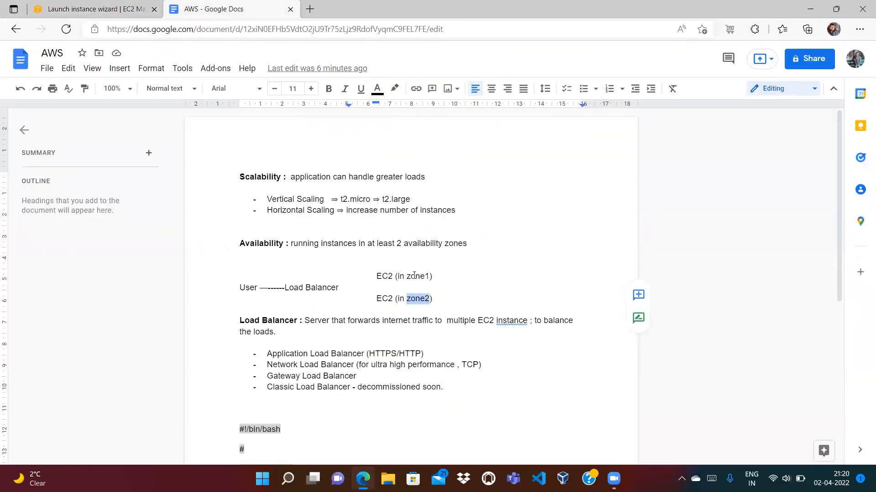
pyautogui.doubleClick(380, 277)
pyautogui.doubleClick(384, 298)
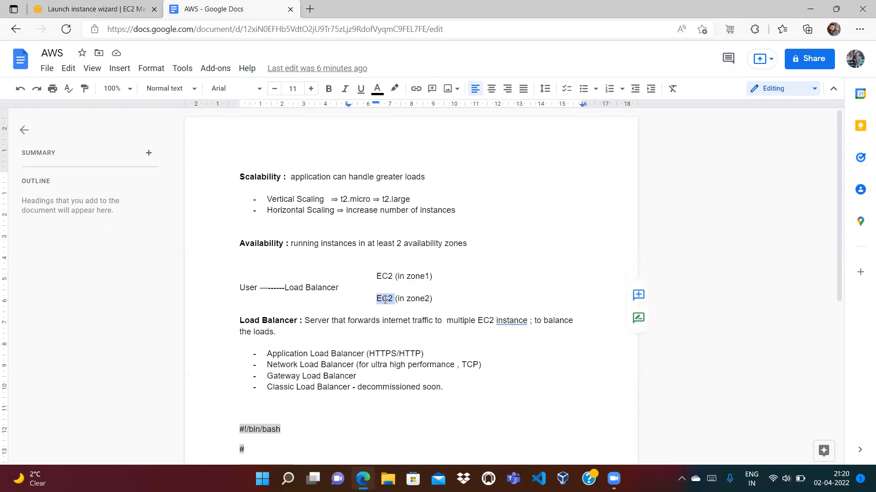
pyautogui.click(384, 300)
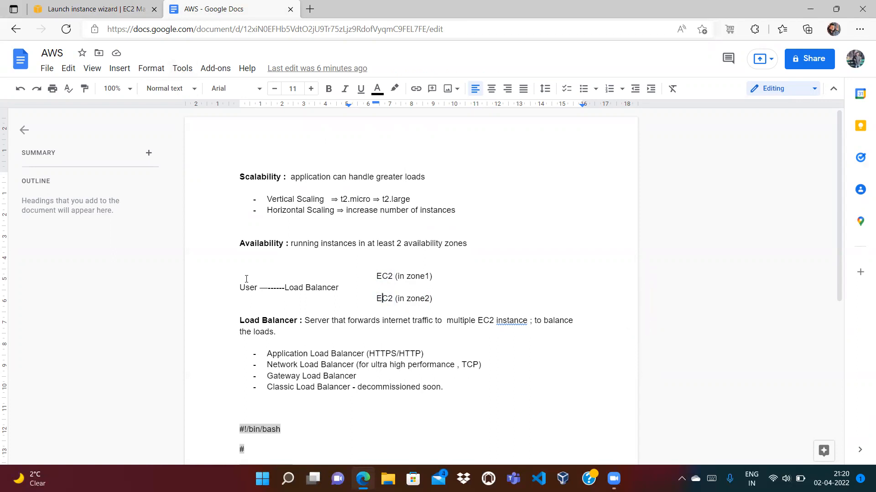
# Paste the httpd setup script into User data and delete the stray '#' line
pyautogui.moveTo(240, 428); pyautogui.dragTo(240, 428)
pyautogui.scroll(-3, 240, 429)
pyautogui.scroll(-2, 240, 427)
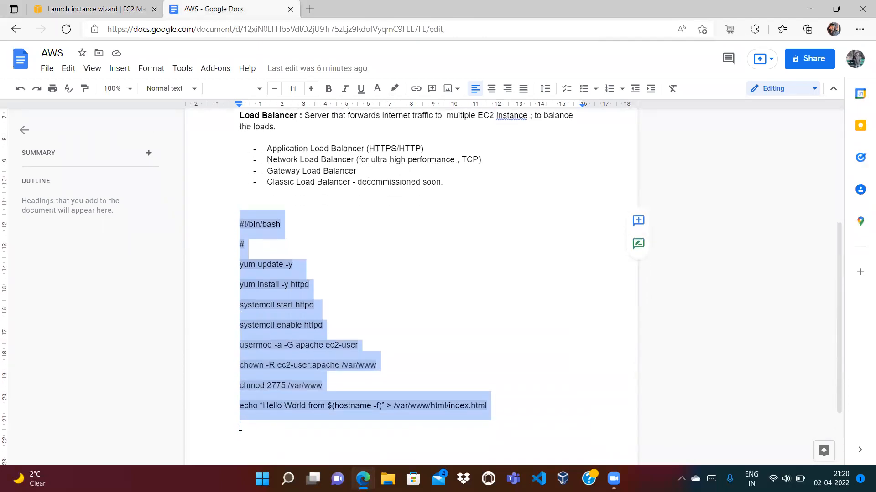
pyautogui.click(103, 10)
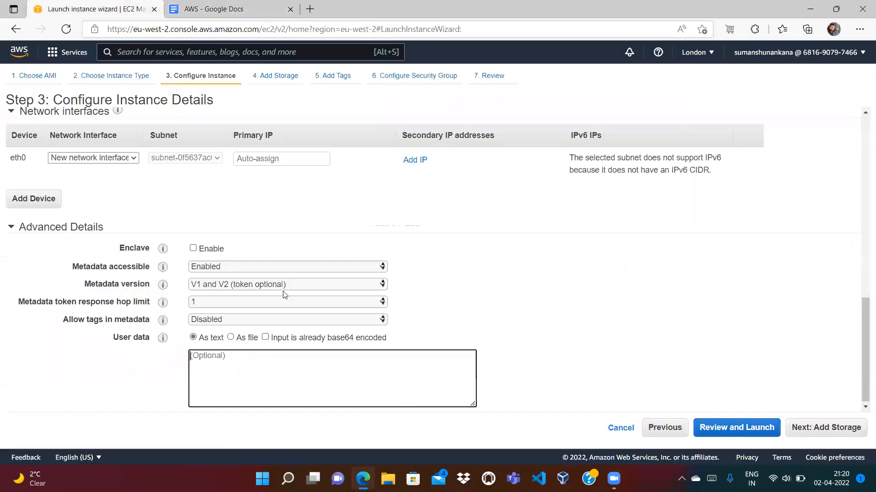
pyautogui.click(249, 382)
pyautogui.hotkey('ctrl', 'v')
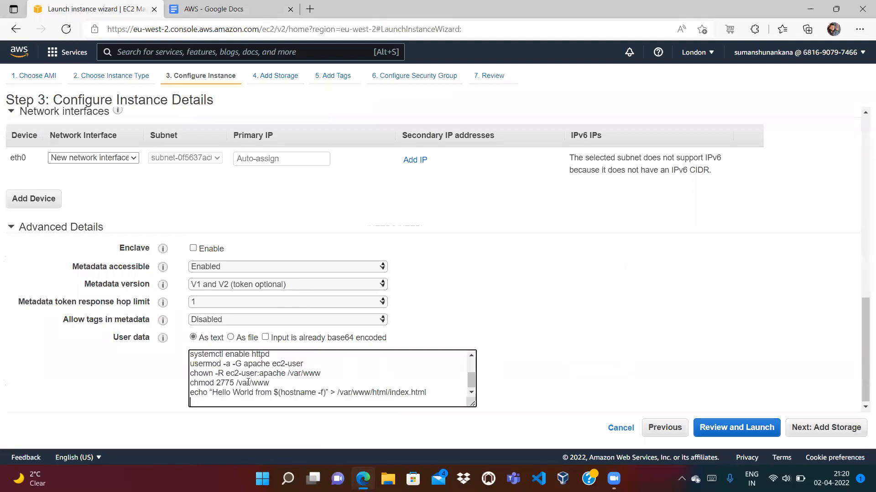
pyautogui.scroll(2, 249, 382)
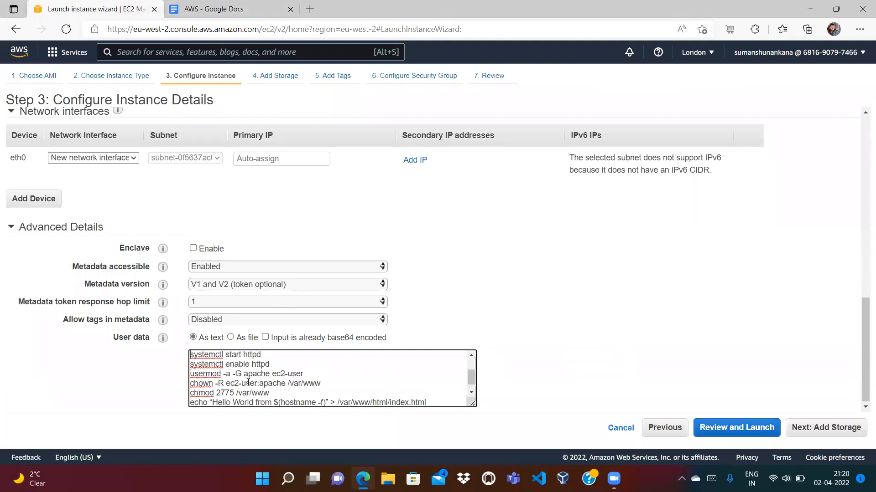
pyautogui.press('BackSpace')
pyautogui.press('BackSpace')
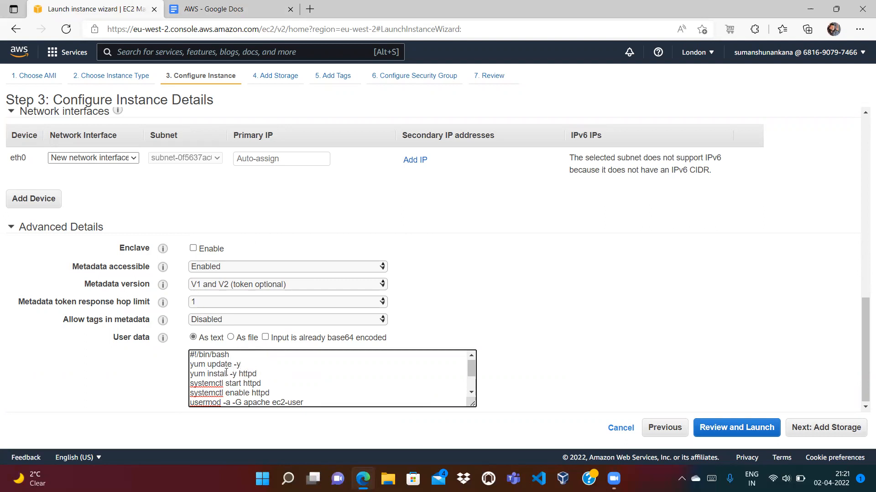
# Review the httpd install, start and enable lines and the chown line of the script
pyautogui.doubleClick(253, 374)
pyautogui.doubleClick(252, 383)
pyautogui.click(275, 384)
pyautogui.doubleClick(248, 373)
pyautogui.doubleClick(250, 384)
pyautogui.click(267, 374)
pyautogui.doubleClick(253, 374)
pyautogui.doubleClick(254, 385)
pyautogui.click(266, 385)
pyautogui.doubleClick(261, 392)
pyautogui.click(286, 392)
pyautogui.click(472, 393)
pyautogui.click(472, 393)
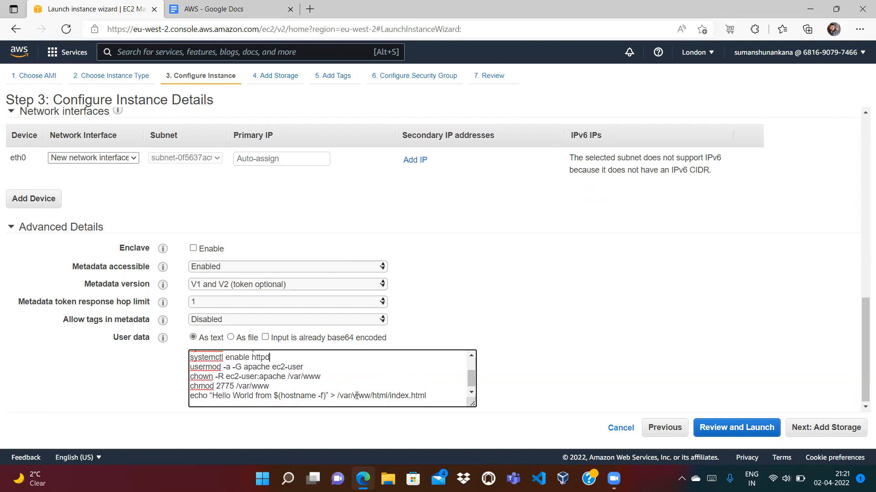
pyautogui.moveTo(269, 357); pyautogui.dragTo(263, 356)
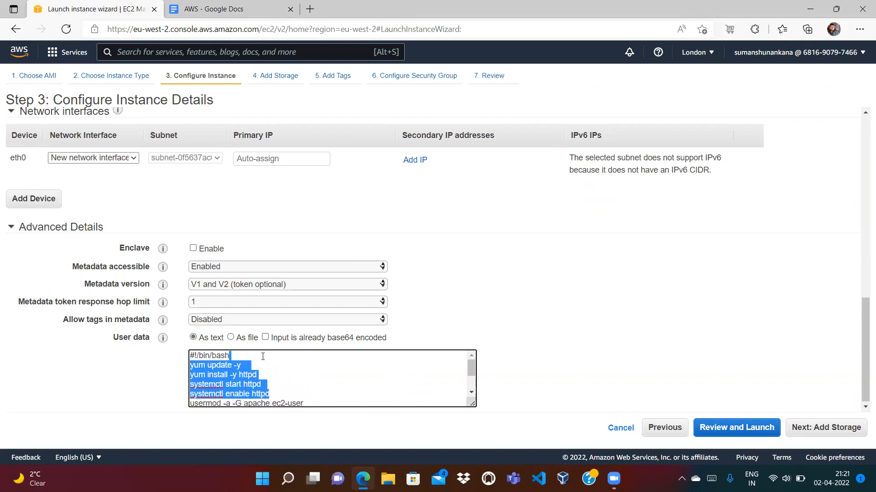
pyautogui.click(382, 373)
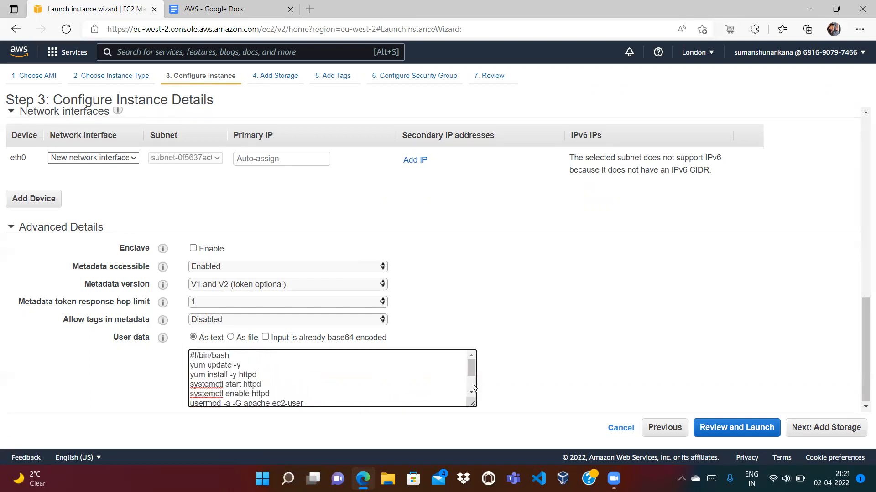
pyautogui.click(472, 386)
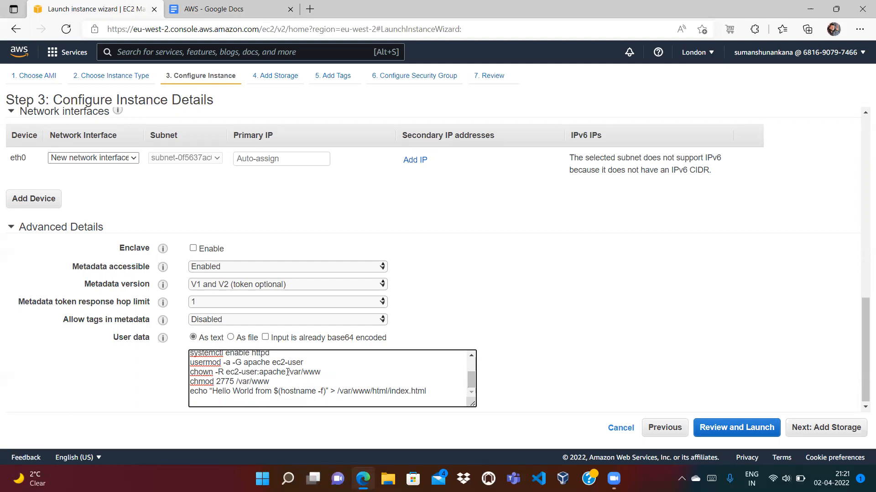
pyautogui.moveTo(287, 372); pyautogui.dragTo(327, 364)
pyautogui.click(323, 372)
# Delete 'World' from the echo line so the page reads 'Hello from'
pyautogui.doubleClick(246, 391)
pyautogui.press('BackSpace')
pyautogui.press('BackSpace')
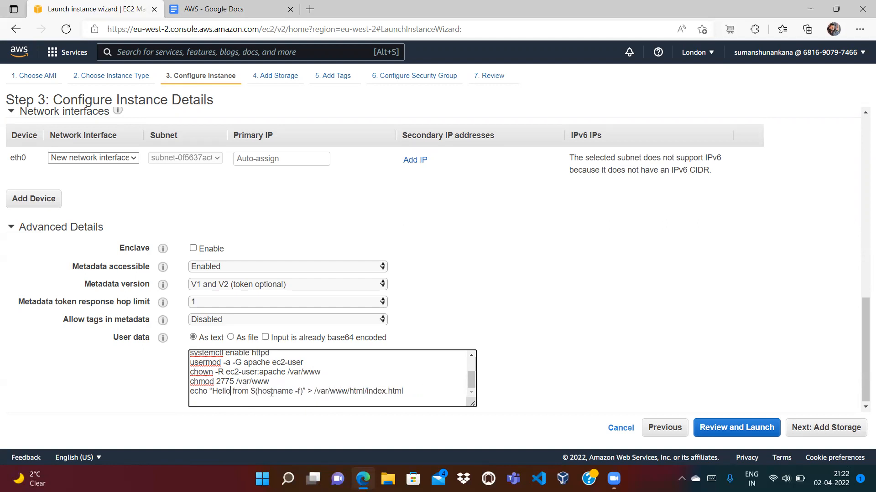
pyautogui.click(258, 5)
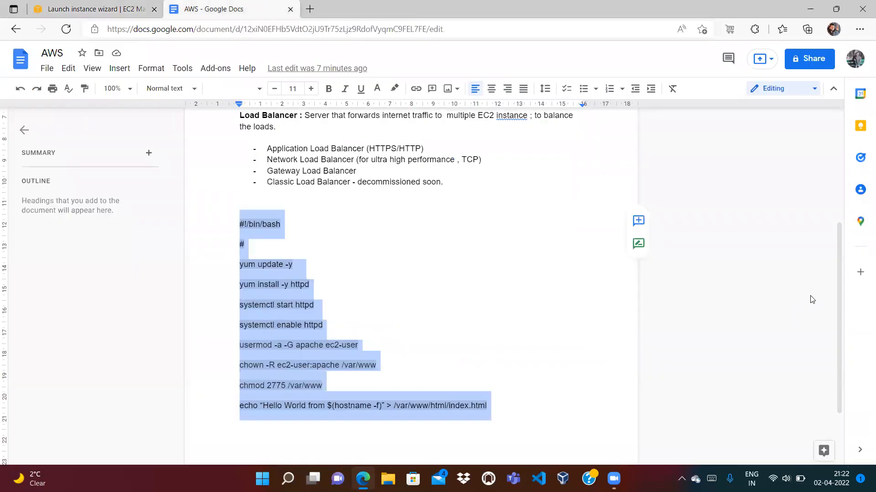
# Review the Load Balancer and EC2 lines in the notes, then return to the launch wizard
pyautogui.scroll(1, 841, 261)
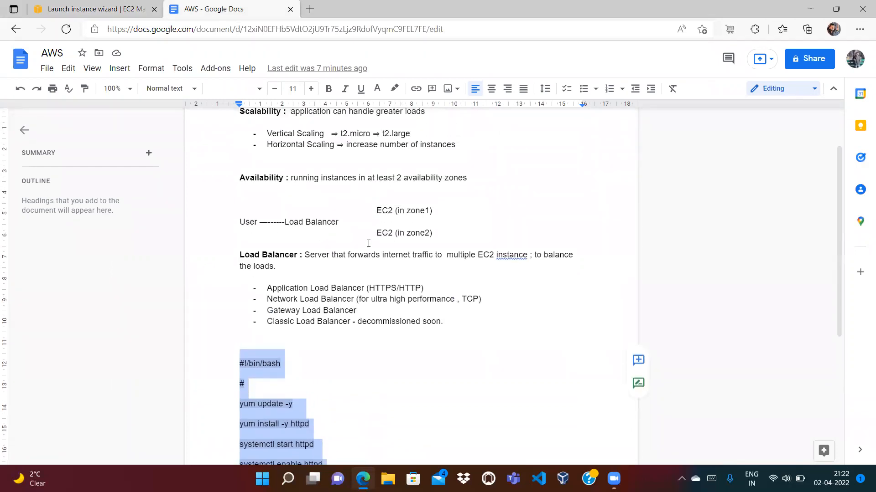
pyautogui.doubleClick(295, 221)
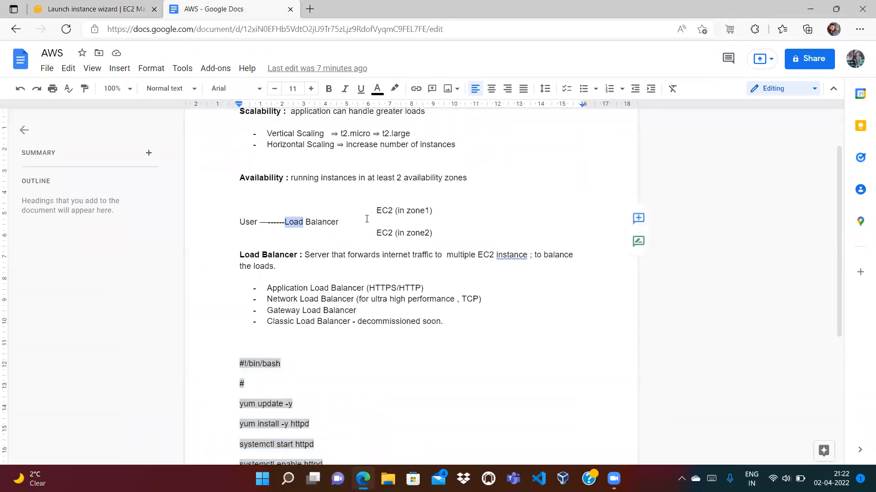
pyautogui.doubleClick(382, 210)
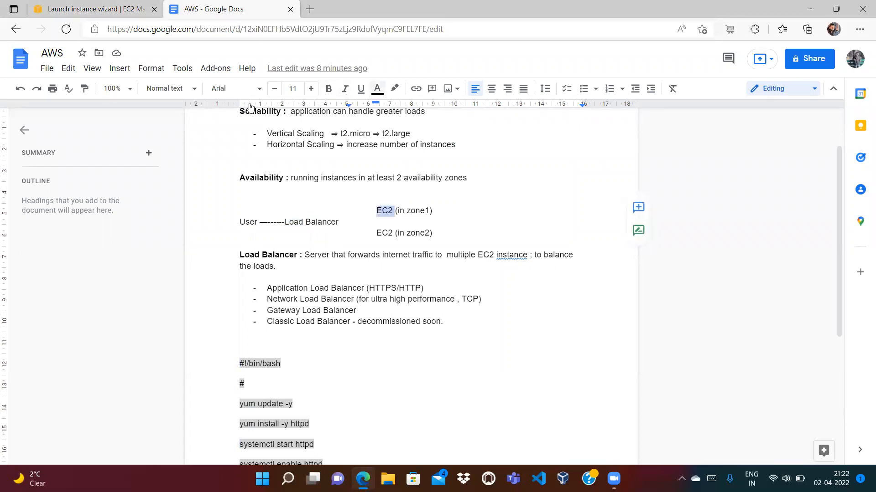
pyautogui.click(124, 17)
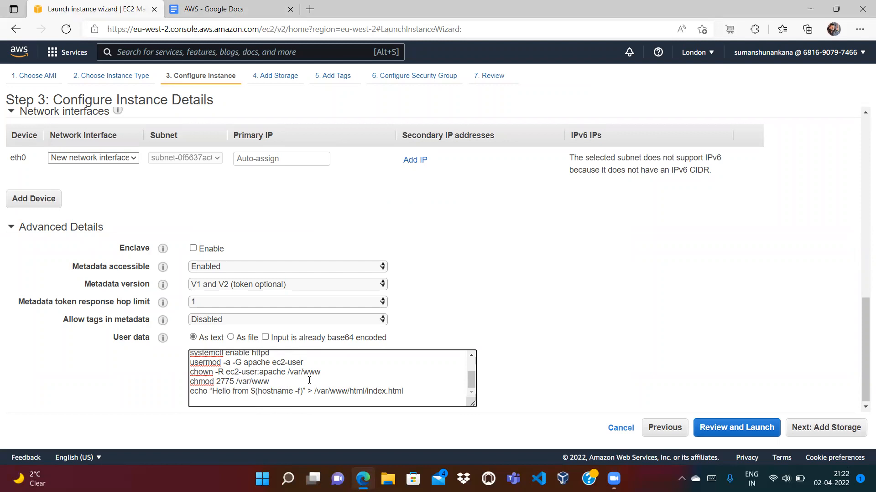
# Check the usermod apache and chmod 2775 lines, then keep 8 GiB storage and reach Add Tags
pyautogui.press('Up')
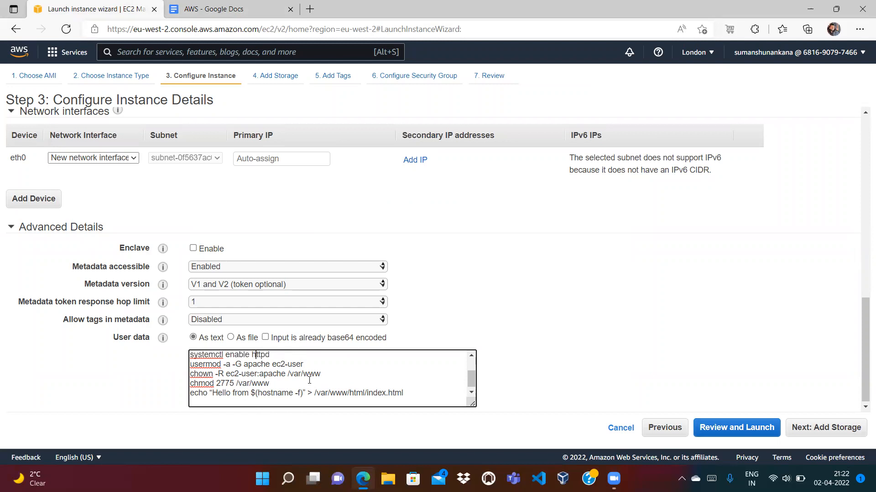
pyautogui.doubleClick(256, 364)
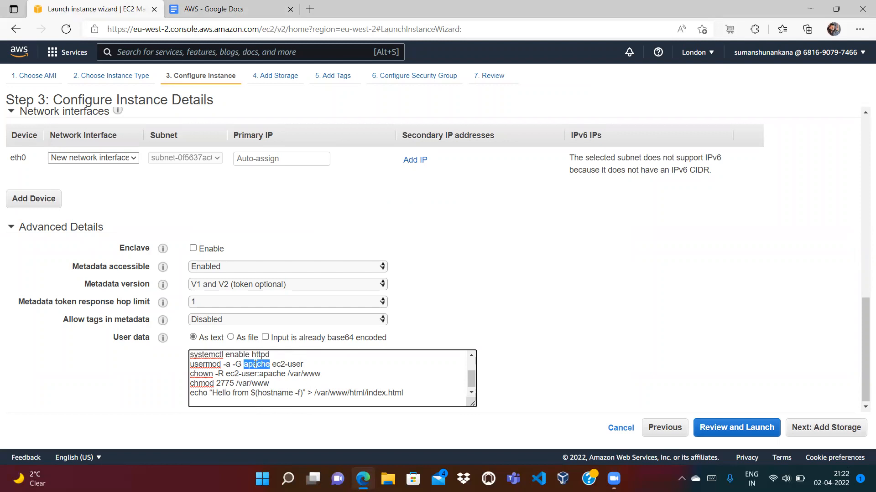
pyautogui.doubleClick(295, 364)
pyautogui.doubleClick(245, 364)
pyautogui.doubleClick(224, 384)
pyautogui.click(250, 385)
pyautogui.click(818, 430)
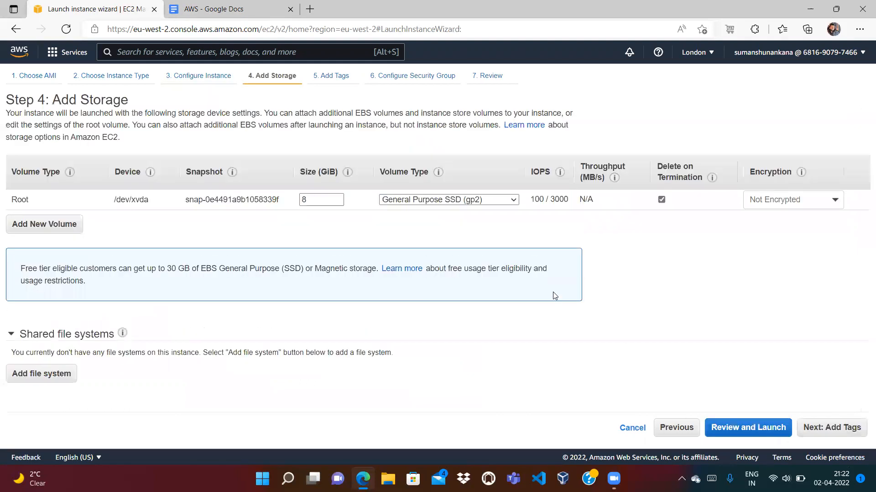
pyautogui.click(829, 428)
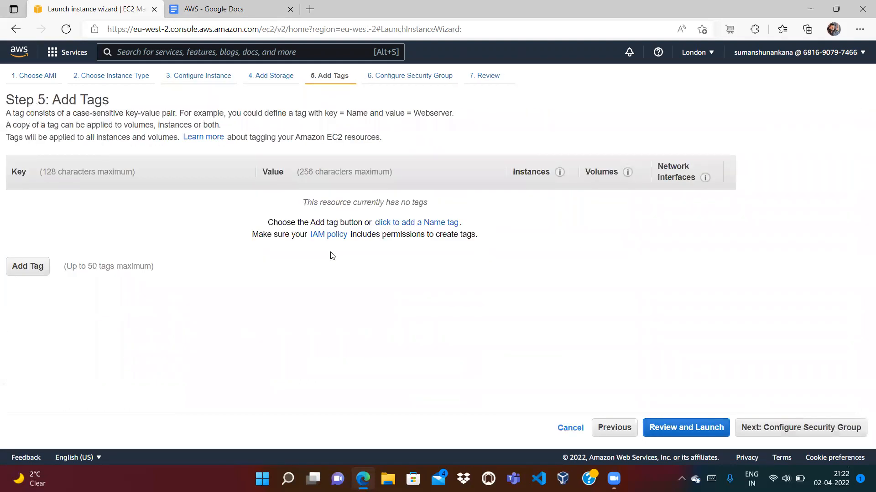
# Add a Name tag with the value FirstEC2
pyautogui.click(23, 267)
pyautogui.write('Name')
pyautogui.press('Tab')
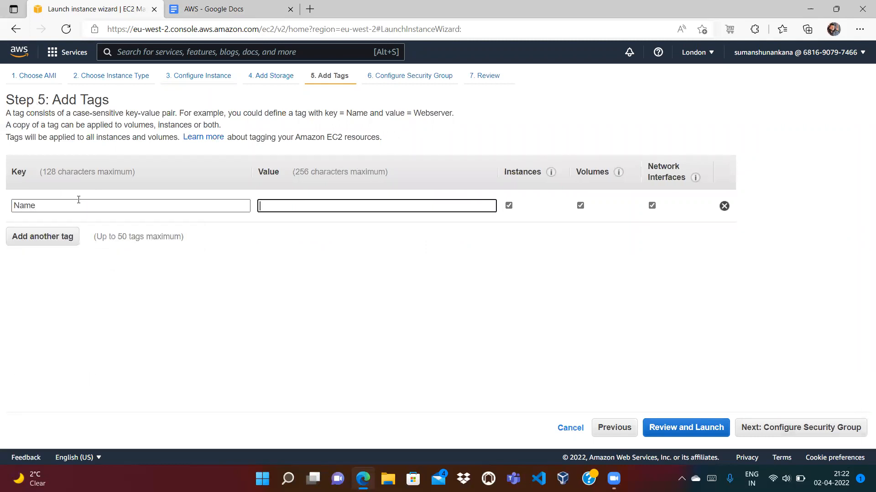
pyautogui.write('FirstServer')
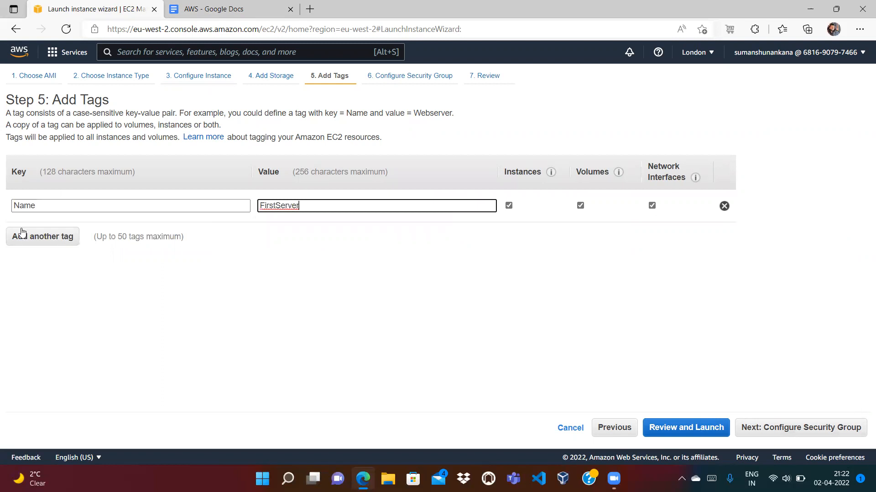
pyautogui.press('BackSpace')
pyautogui.press('BackSpace')
pyautogui.press('BackSpace')
pyautogui.press('BackSpace')
pyautogui.press('BackSpace')
pyautogui.press('BackSpace')
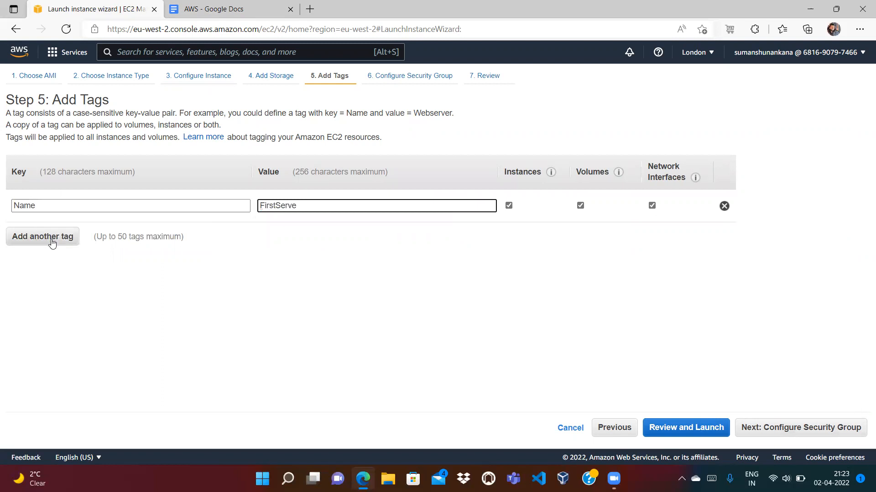
pyautogui.write('EC2')
# Add an Owner tag holding the owner's e-mail address, then go to security group settings
pyautogui.click(26, 243)
pyautogui.write('Owner')
pyautogui.press('Tab')
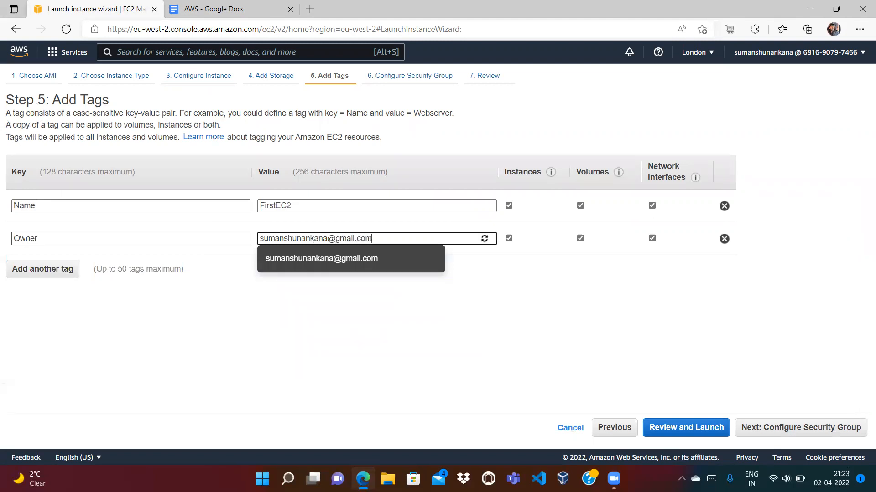
pyautogui.click(857, 428)
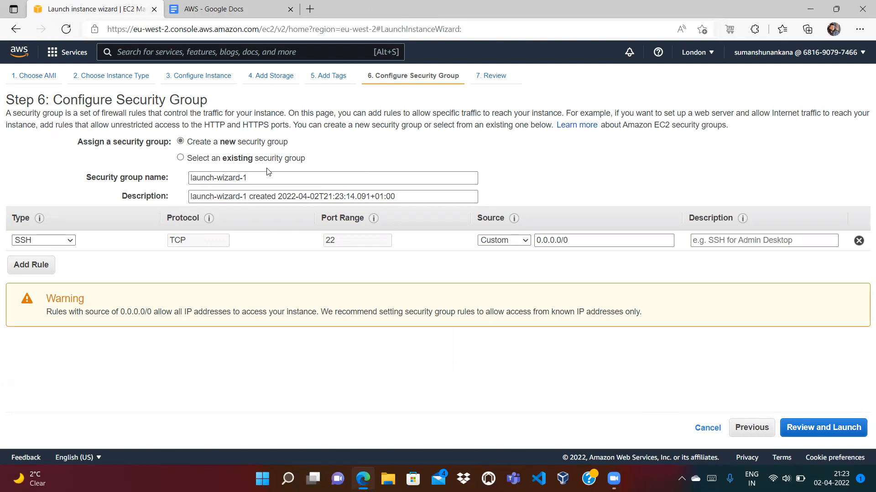
# Add an HTTP rule to the security group, open to Anywhere
pyautogui.click(40, 265)
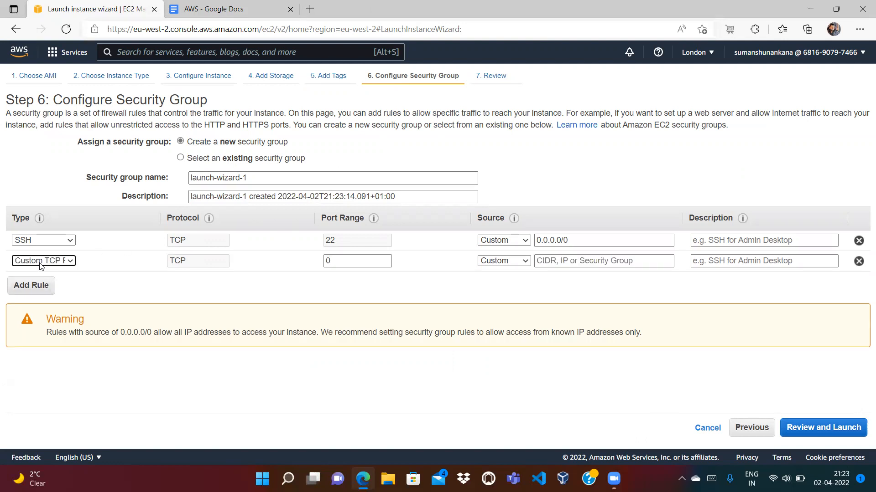
pyautogui.click(51, 261)
pyautogui.press('h')
pyautogui.press('Return')
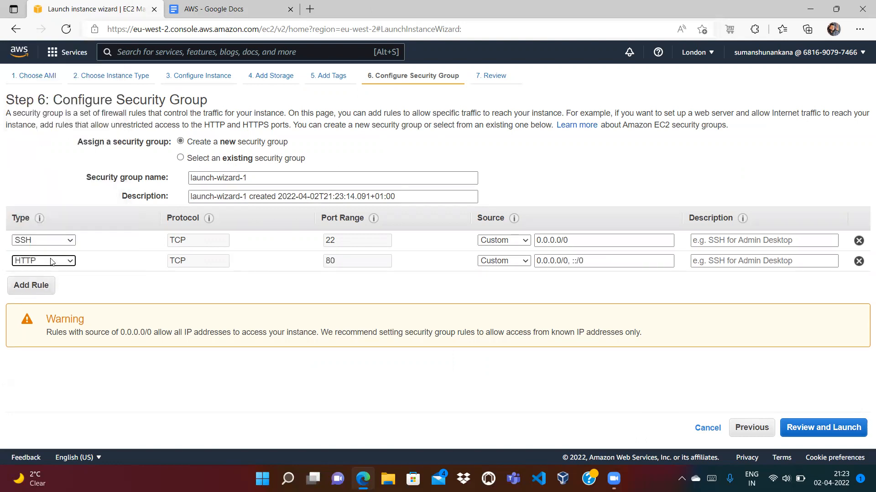
pyautogui.click(513, 261)
pyautogui.click(505, 284)
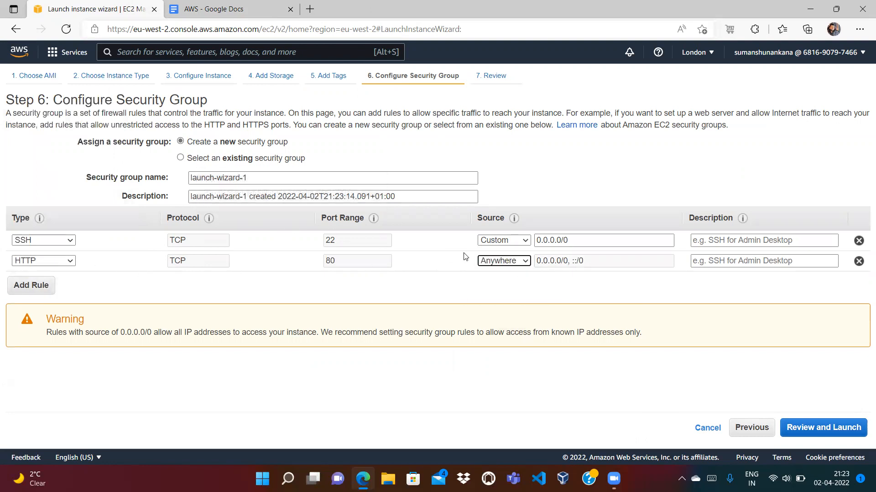
# Open the SSH rule to Anywhere as well, then review and launch the instance
pyautogui.click(506, 242)
pyautogui.click(496, 265)
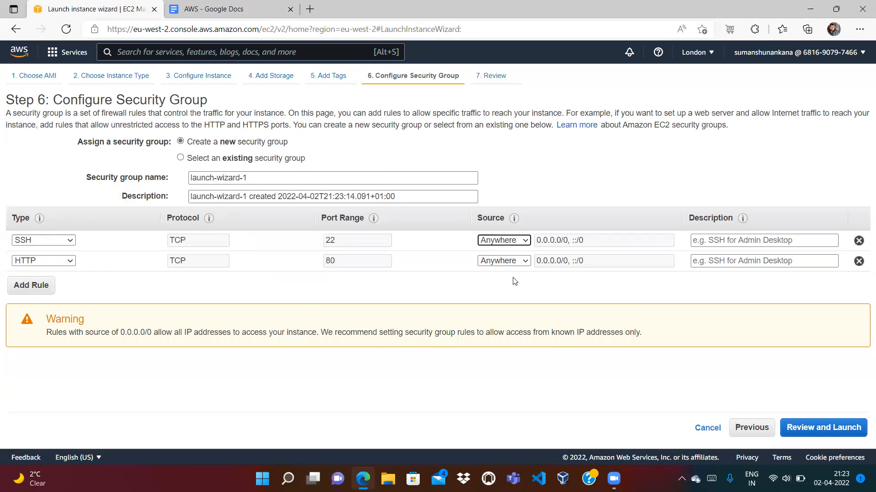
pyautogui.click(813, 430)
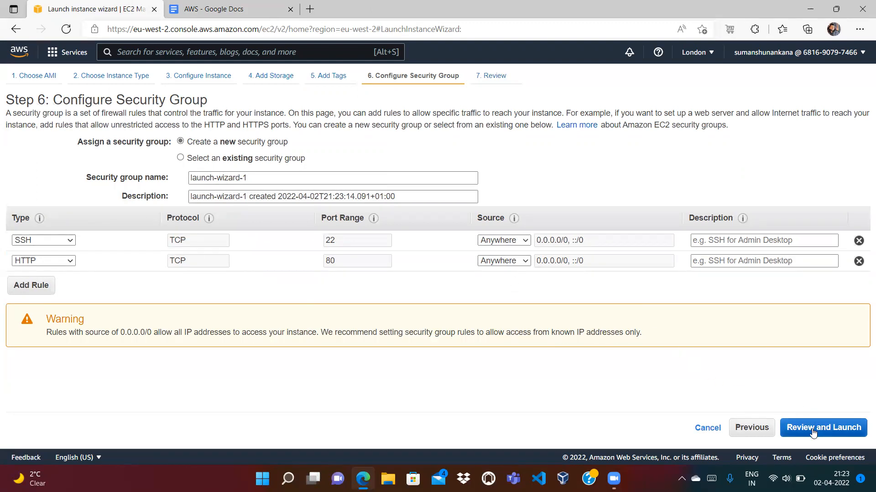
pyautogui.click(845, 428)
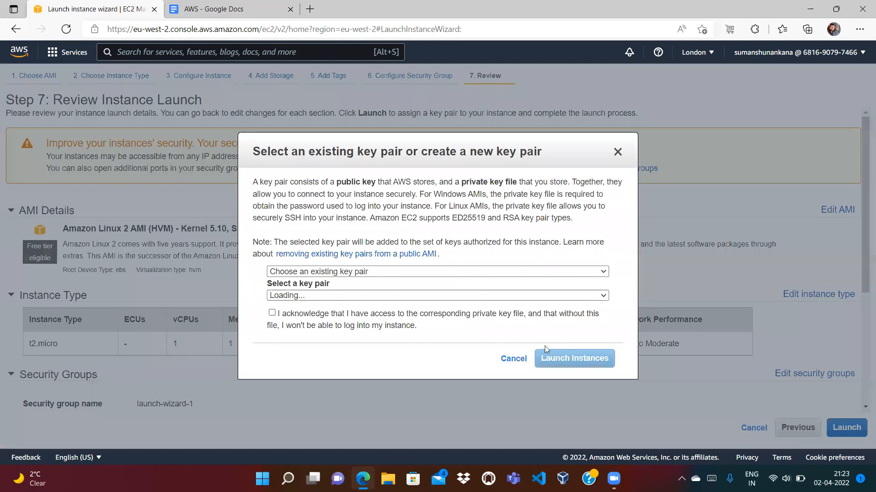
# Create and download a new key pair, then launch the instance
pyautogui.click(315, 272)
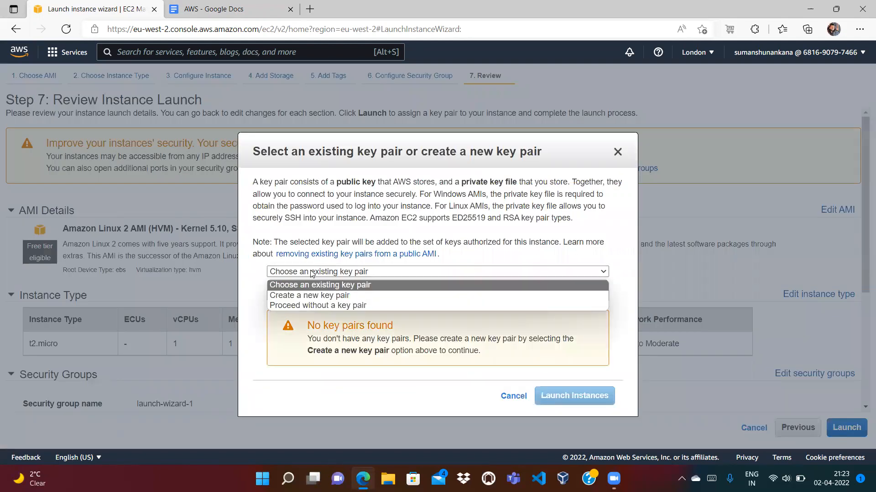
pyautogui.click(295, 297)
pyautogui.write('EC2')
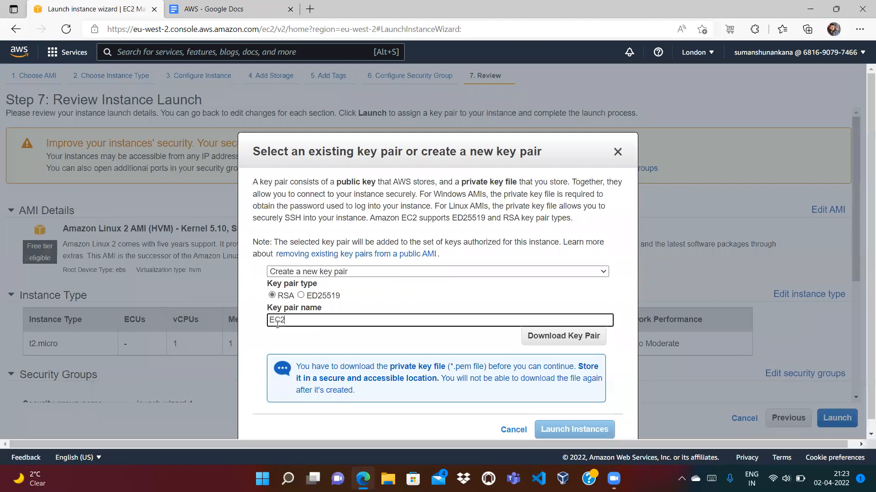
pyautogui.click(547, 338)
pyautogui.click(580, 430)
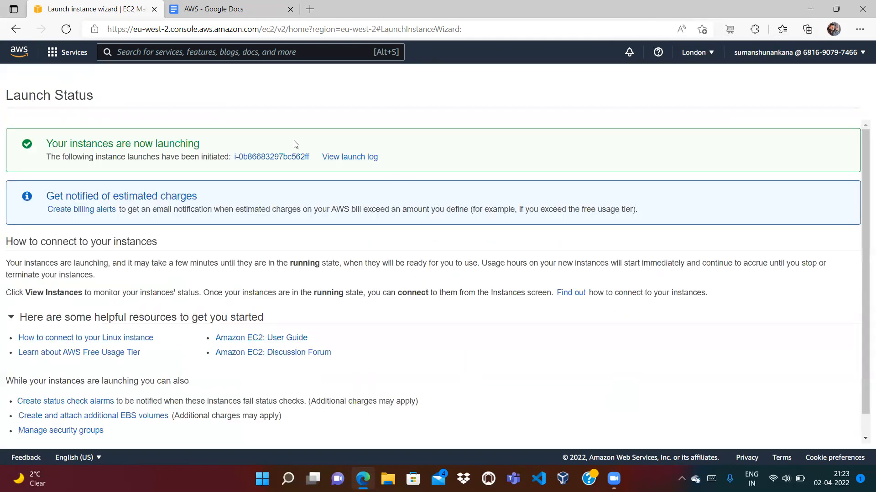
# List all instances and refresh until FirstEC2 shows as Pending
pyautogui.click(274, 158)
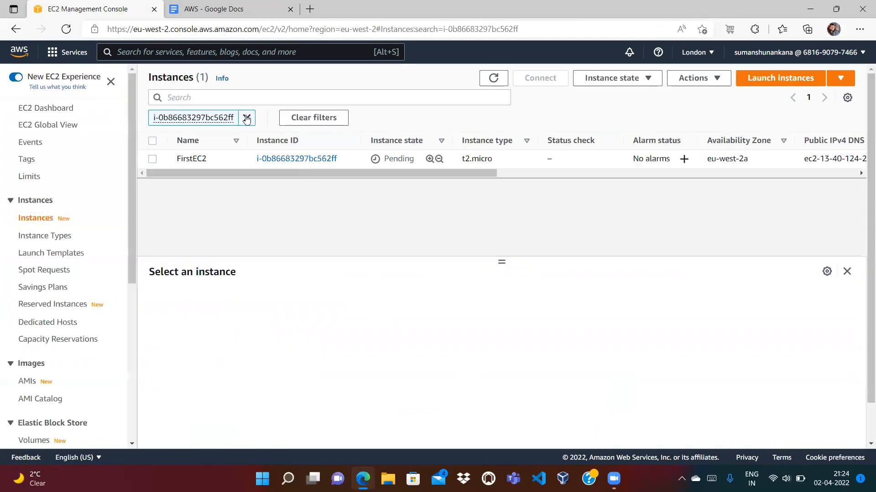
pyautogui.click(246, 117)
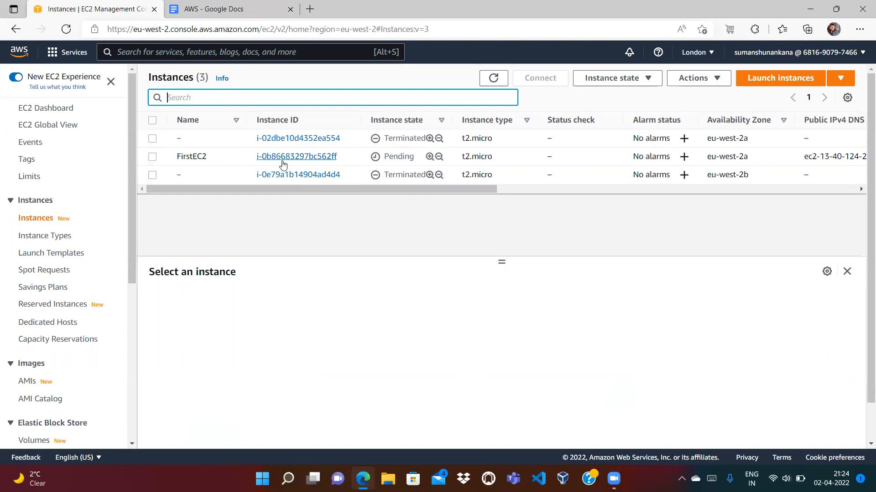
pyautogui.click(391, 159)
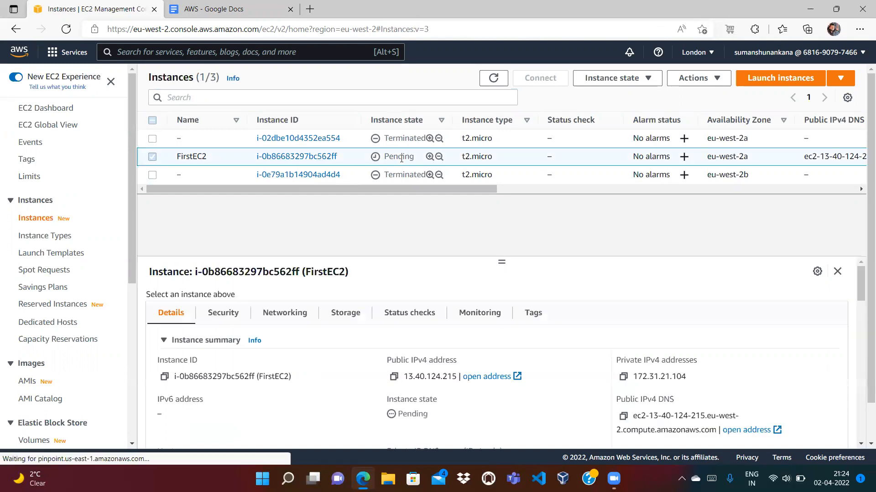
pyautogui.click(494, 78)
pyautogui.click(494, 79)
pyautogui.click(494, 78)
pyautogui.click(494, 79)
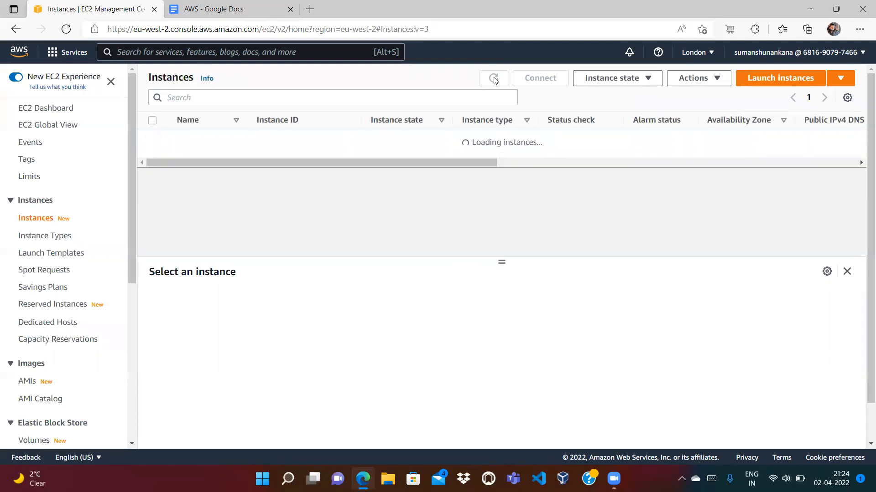
# Start a new Amazon Linux 2 Kernel 5.10 t2.micro launch in subnet eu-west-2b
pyautogui.click(777, 84)
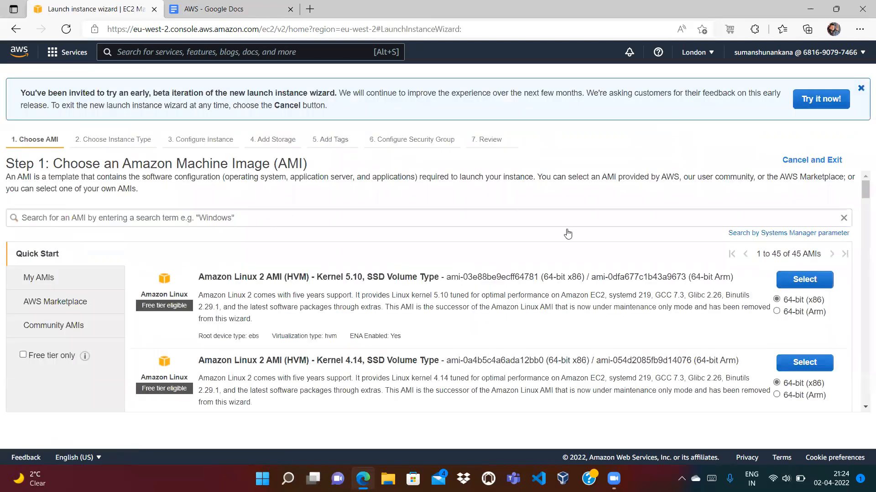
pyautogui.click(814, 284)
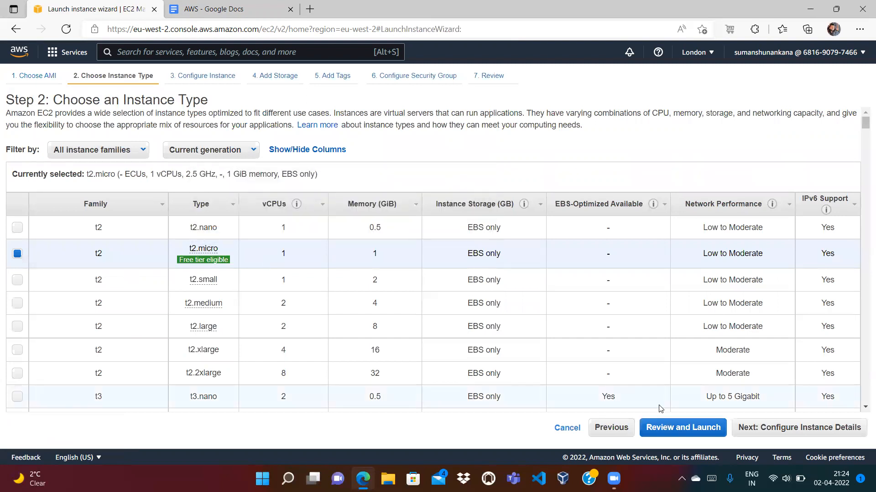
pyautogui.click(791, 437)
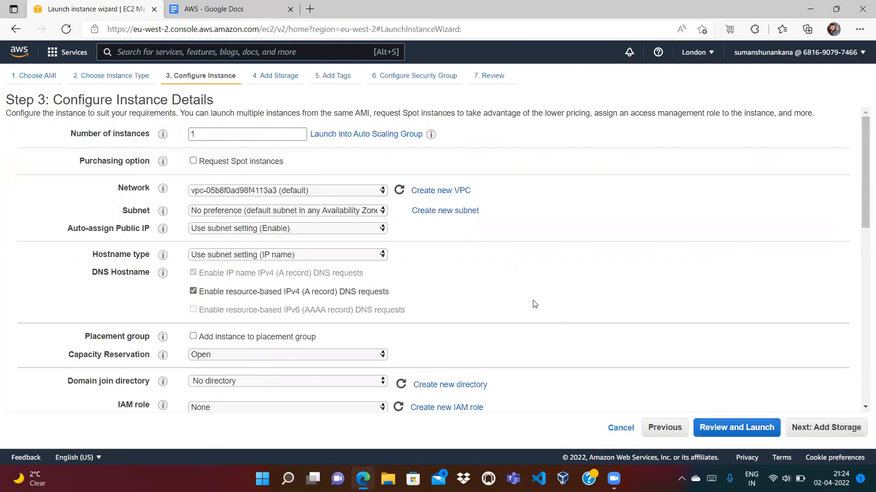
pyautogui.click(330, 213)
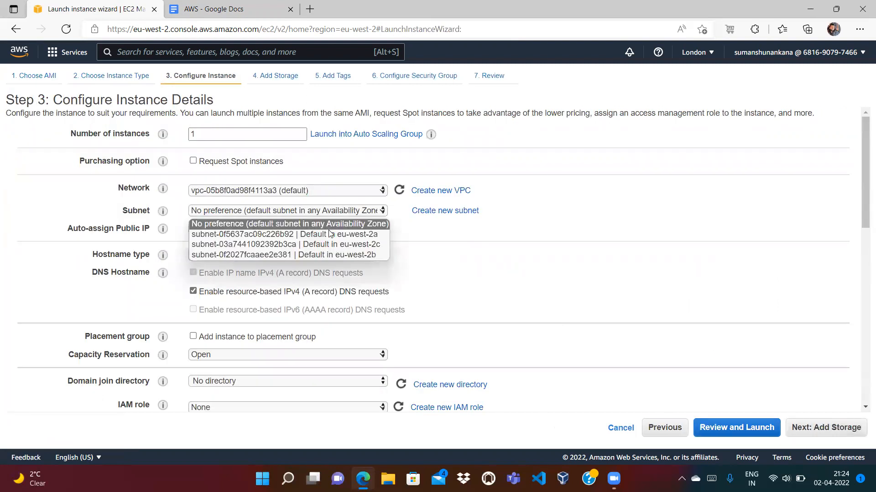
pyautogui.click(327, 257)
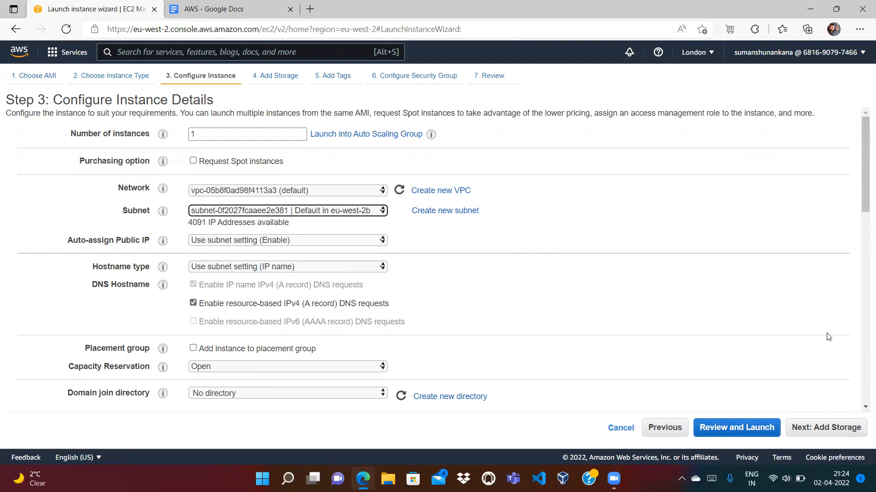
# Paste the httpd user-data script, deleting the stray '#' and 'World' so it echoes 'Hello from'
pyautogui.scroll(-8, 861, 352)
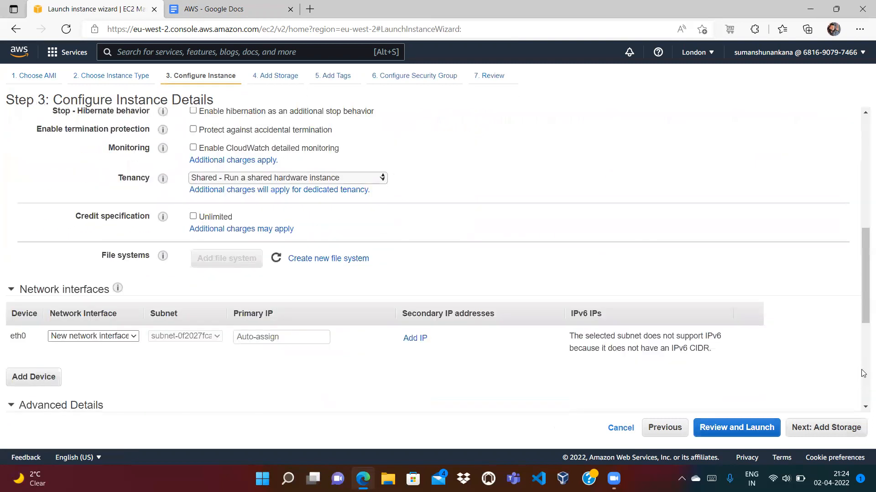
pyautogui.scroll(-4, 863, 373)
pyautogui.scroll(-2, 863, 397)
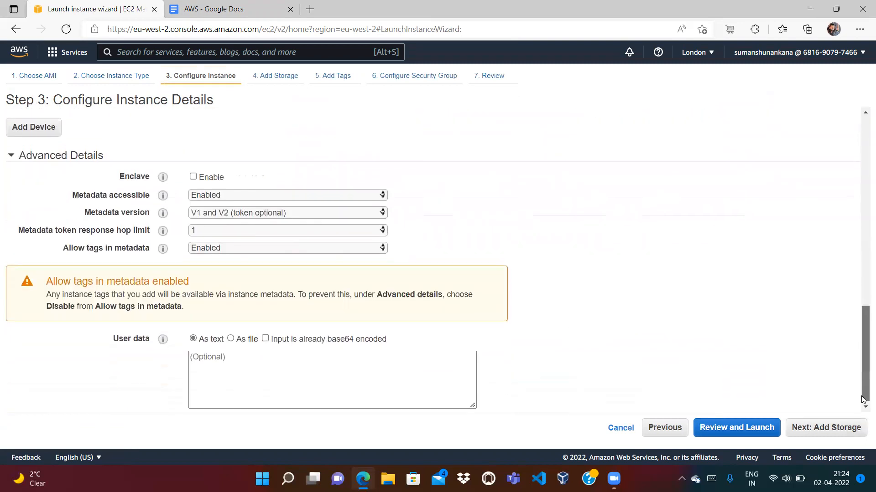
pyautogui.click(429, 381)
pyautogui.hotkey('ctrl', 'v')
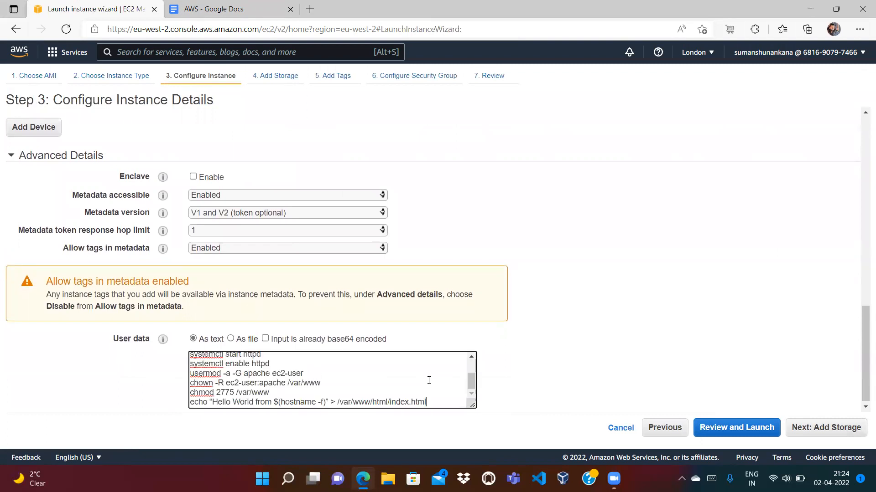
pyautogui.scroll(2, 429, 381)
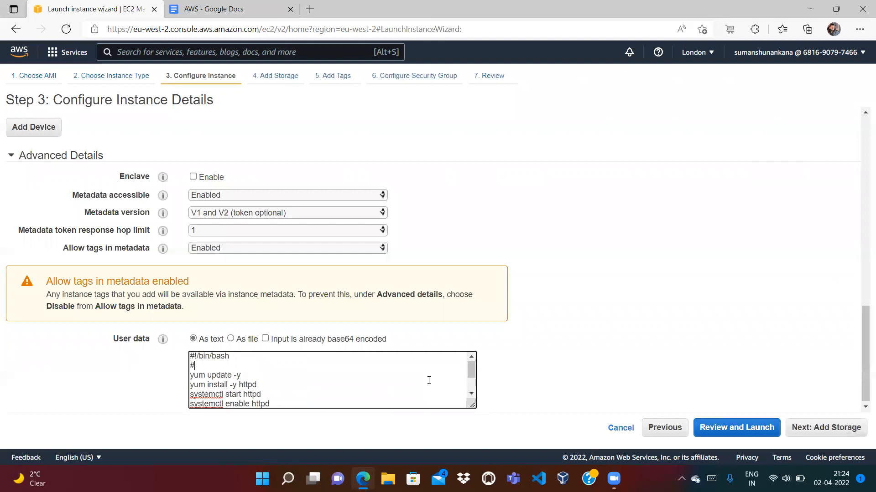
pyautogui.press('BackSpace')
pyautogui.press('BackSpace')
pyautogui.hotkey('ctrl', 'End')
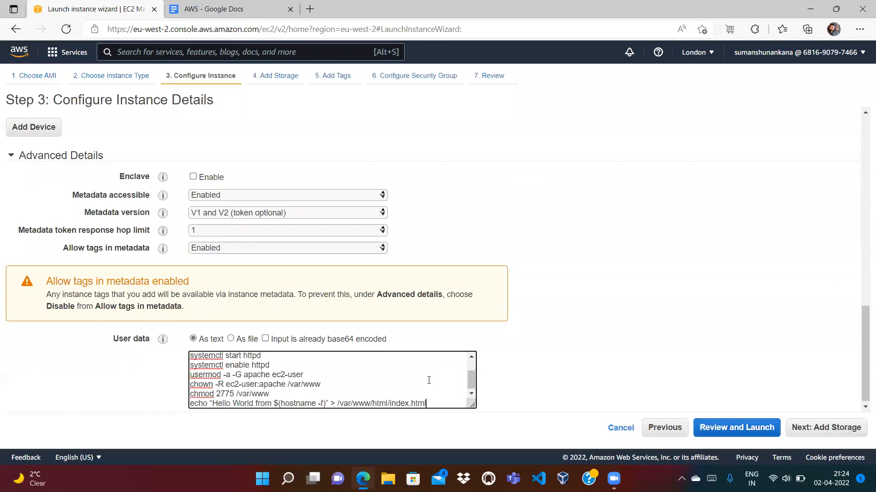
pyautogui.doubleClick(248, 401)
pyautogui.press('BackSpace')
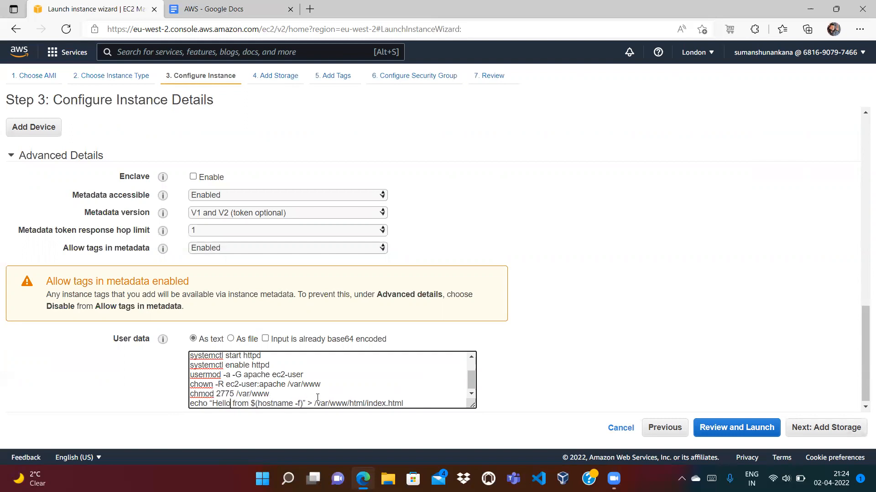
pyautogui.click(806, 431)
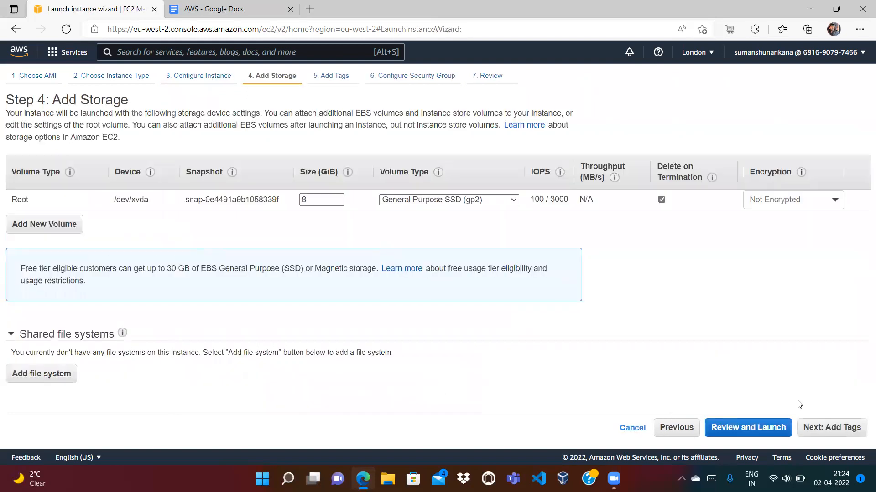
# Add a Name tag with the value SecondEC2
pyautogui.click(819, 431)
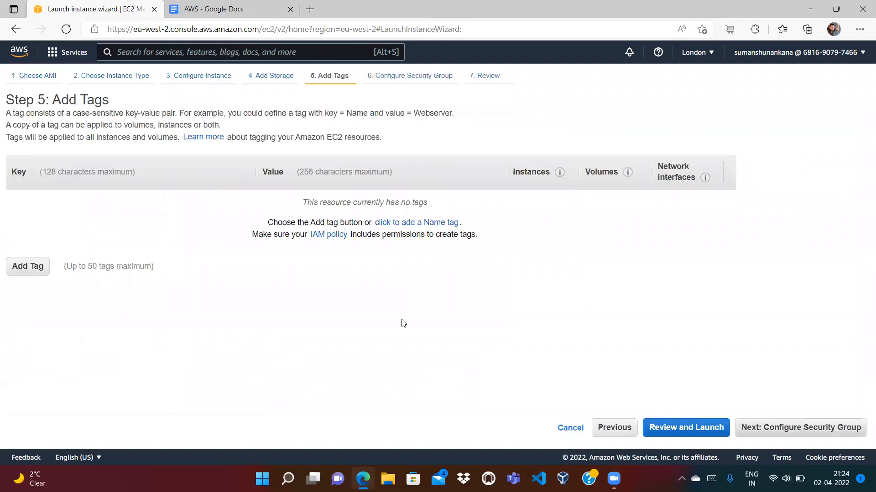
pyautogui.click(28, 267)
pyautogui.write('Name')
pyautogui.press('Tab')
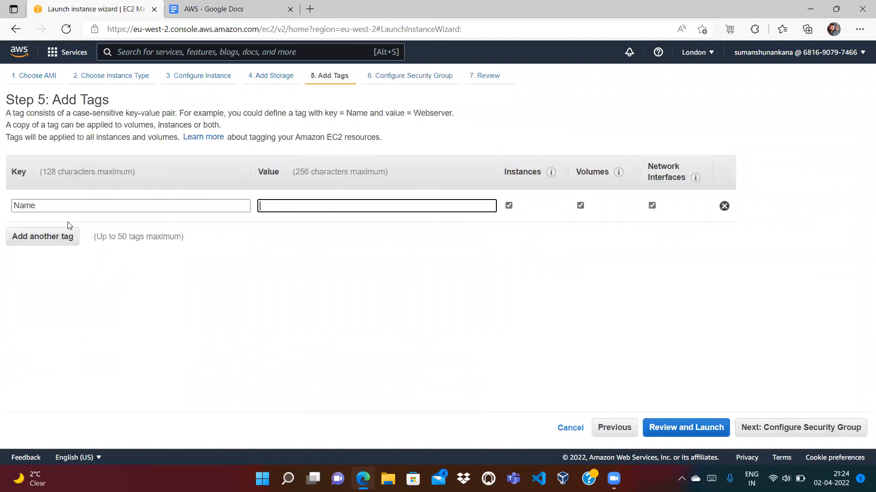
pyautogui.write('SecondEC')
pyautogui.press('BackSpace')
pyautogui.write('C2')
pyautogui.press('Tab')
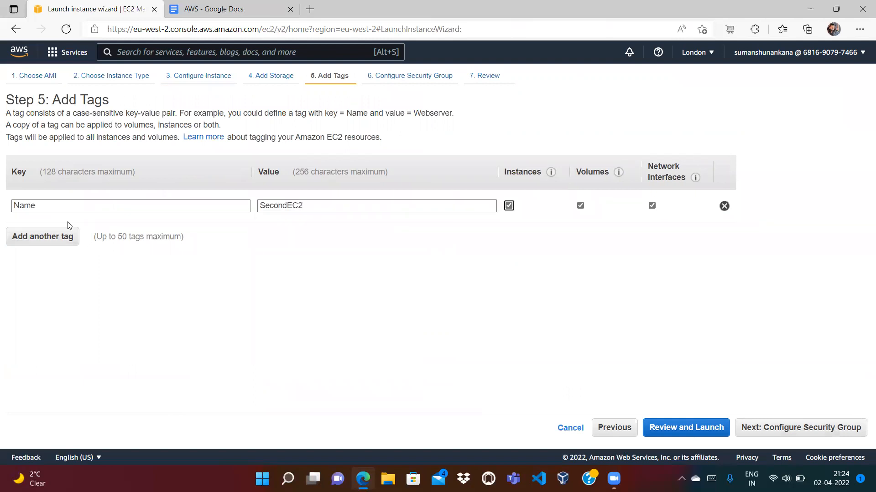
# Add an Owner tag holding the owner's e-mail address, then go to security group settings
pyautogui.click(41, 245)
pyautogui.write('Owner')
pyautogui.press('Tab')
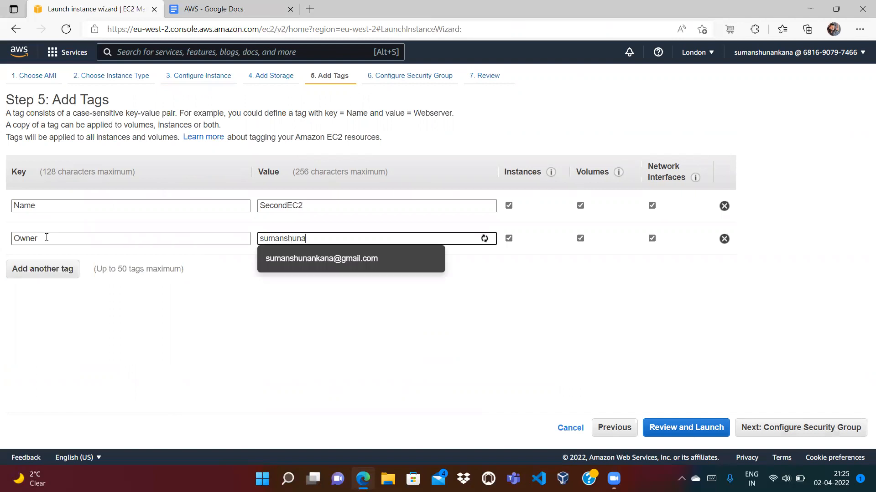
pyautogui.press('Tab')
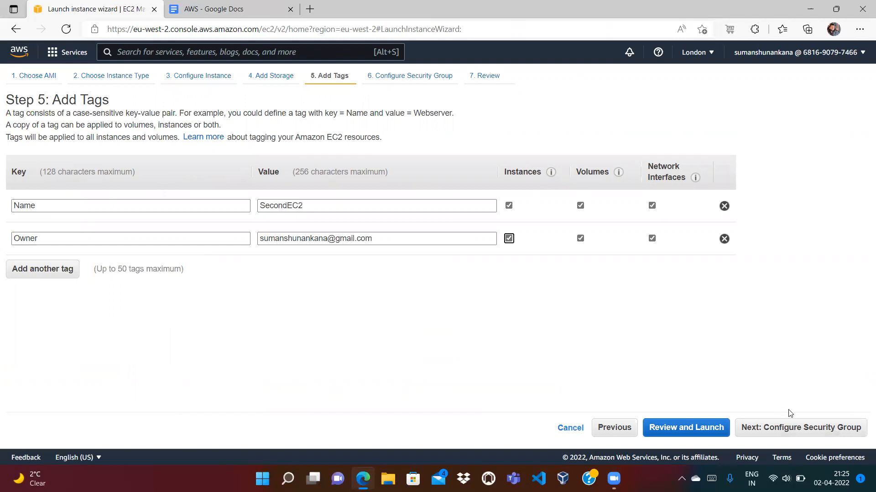
pyautogui.click(794, 434)
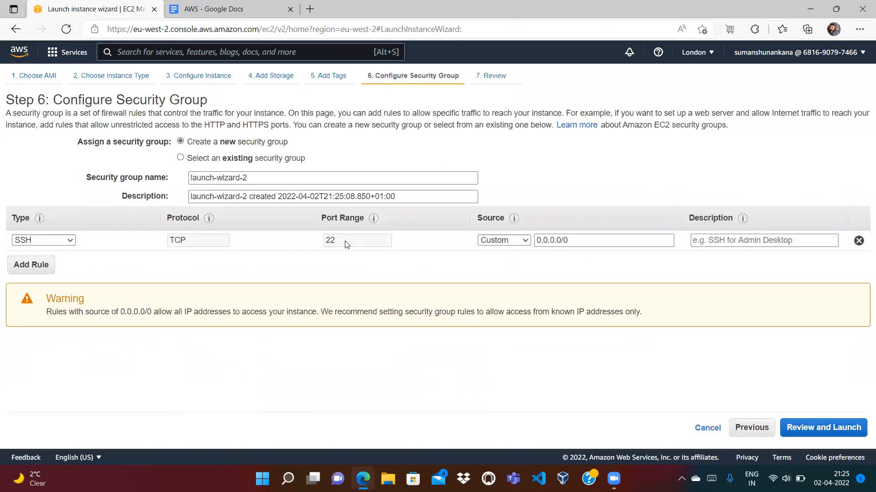
# Reuse the existing launch-wizard-1 security group, review the launch, and bring up the key pair choice
pyautogui.click(181, 158)
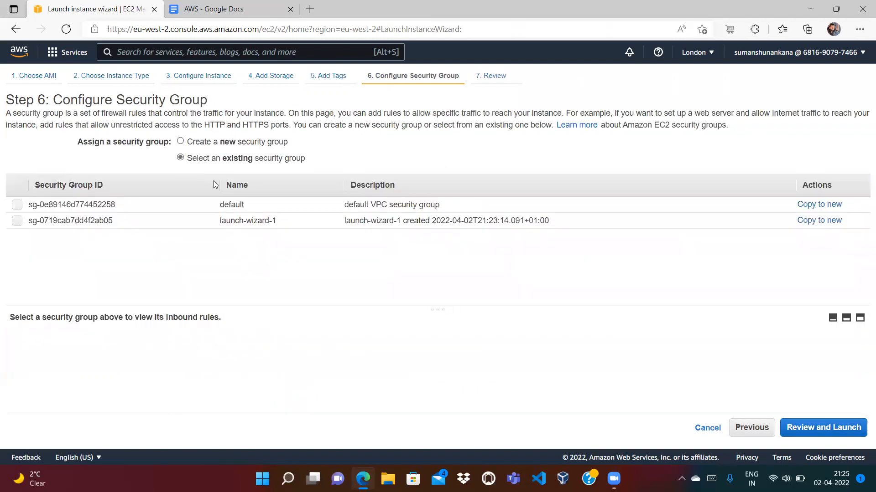
pyautogui.click(17, 221)
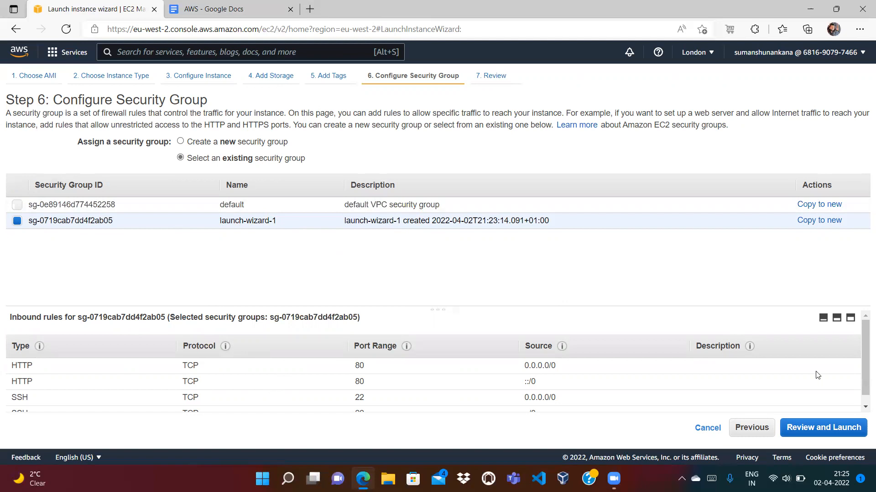
pyautogui.moveTo(862, 401); pyautogui.dragTo(862, 400)
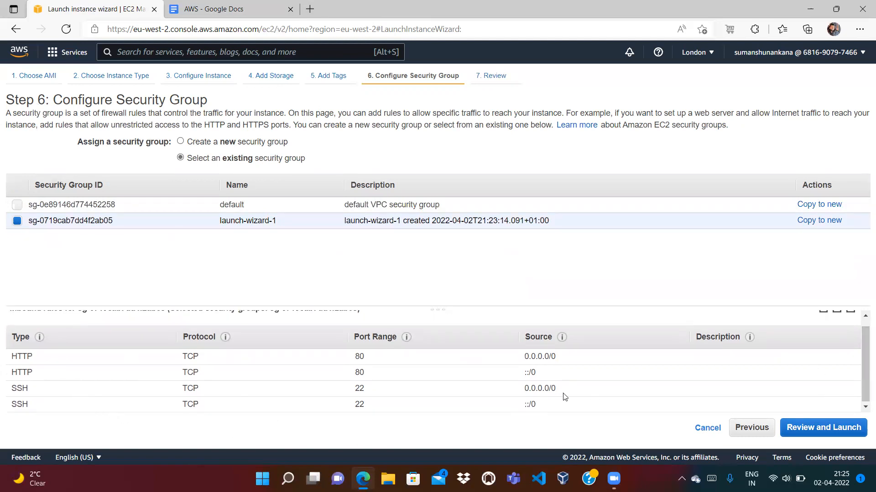
pyautogui.click(843, 432)
pyautogui.click(843, 429)
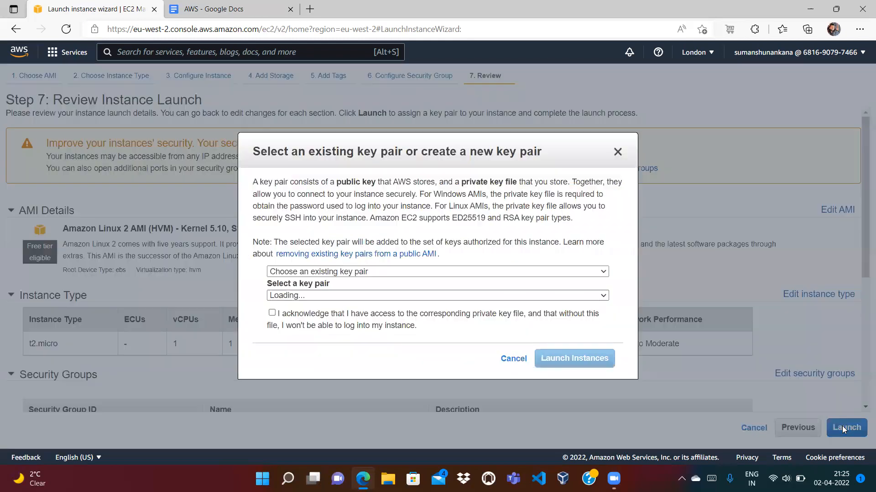
# Acknowledge the existing EC2 key pair and launch SecondEC2
pyautogui.click(272, 313)
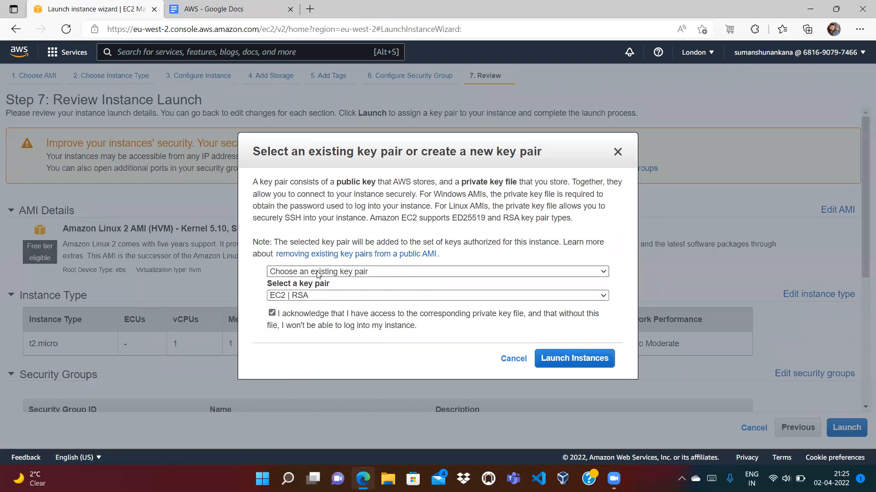
pyautogui.click(595, 362)
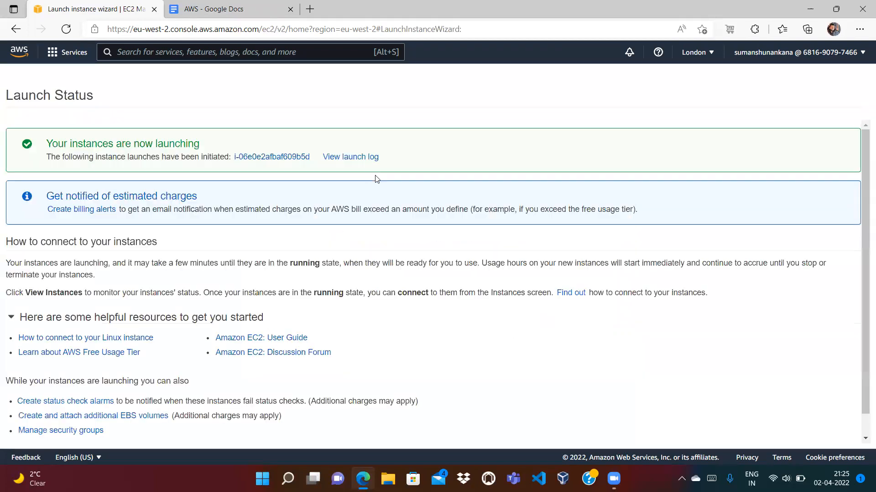
pyautogui.click(274, 156)
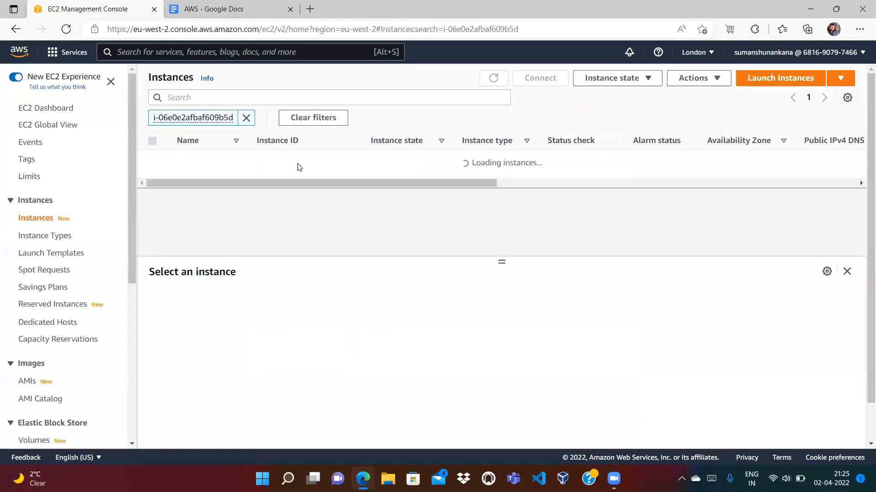
# List all instances and copy FirstEC2's public IPv4 address, 13.40.124.215
pyautogui.click(247, 118)
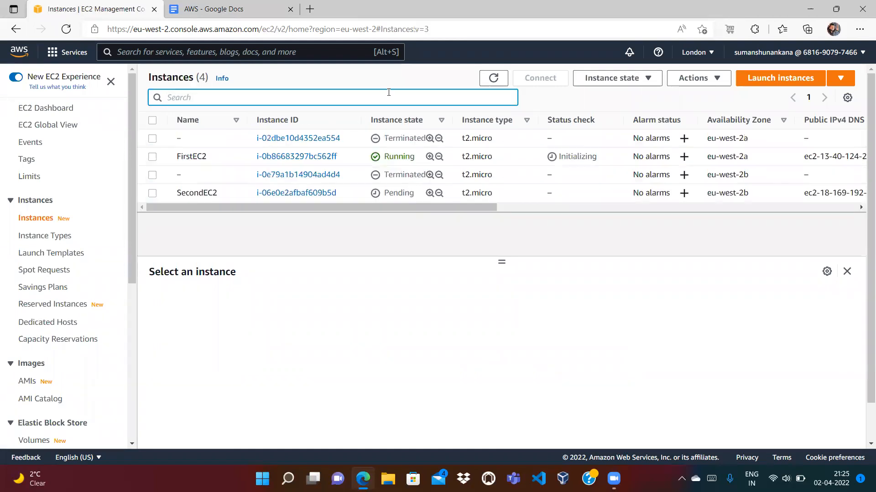
pyautogui.click(493, 78)
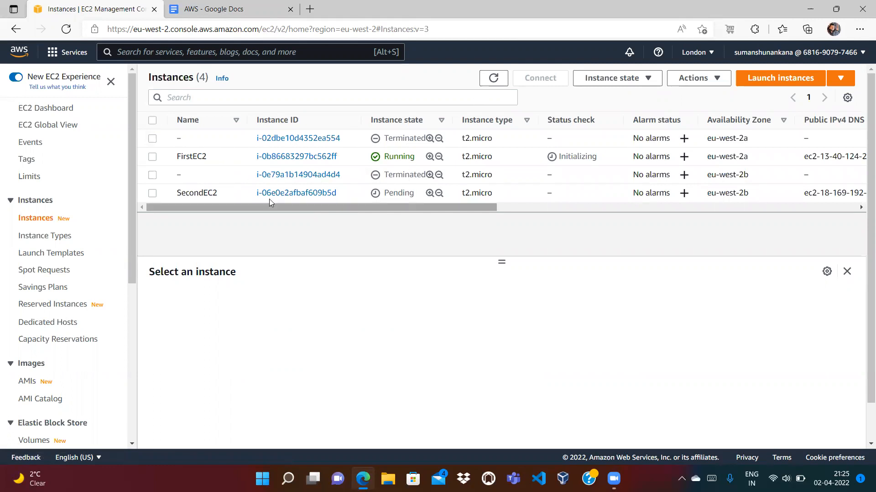
pyautogui.click(152, 157)
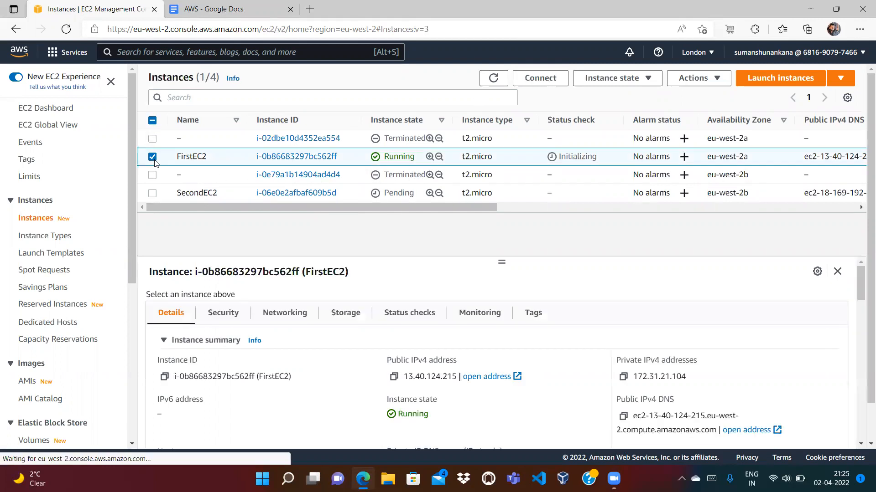
pyautogui.click(393, 378)
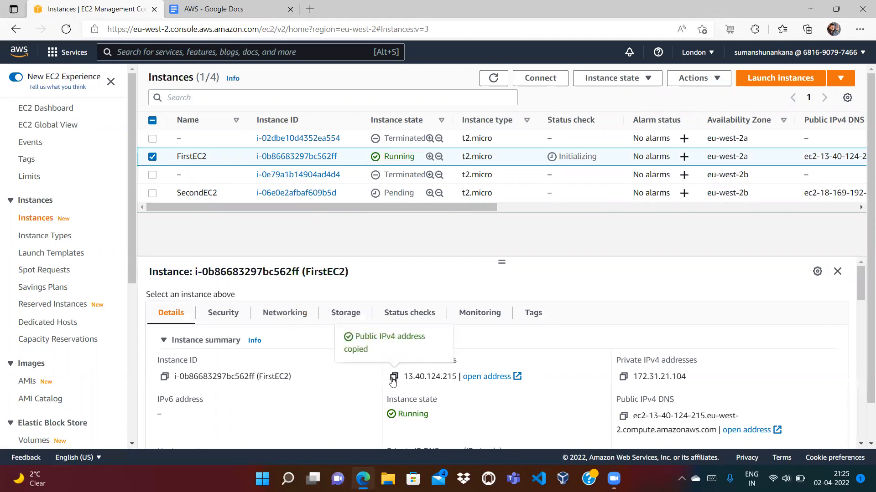
# Load FirstEC2's address 13.40.124.215 in a new tab to see its Hello from page
pyautogui.click(310, 8)
pyautogui.hotkey('ctrl', 'v')
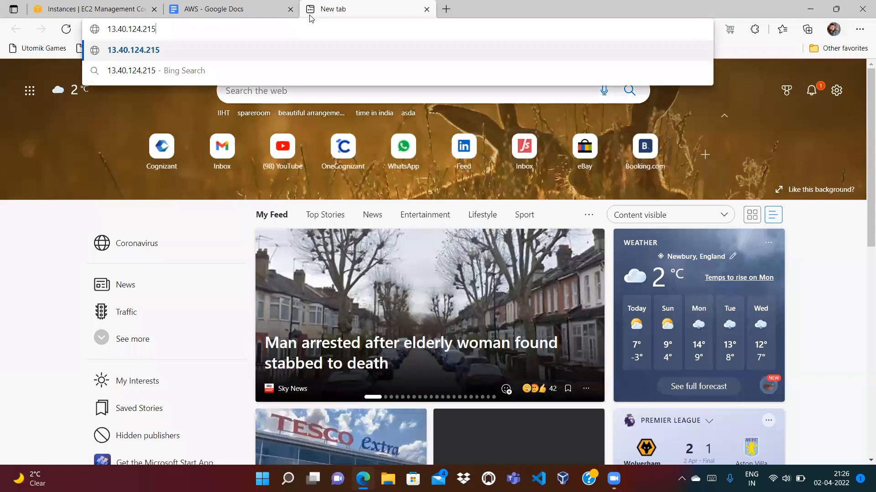
pyautogui.press('Return')
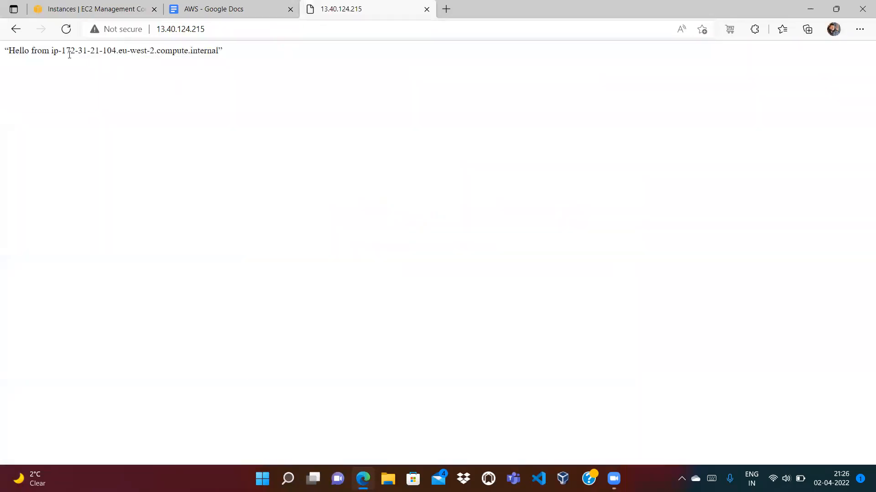
pyautogui.moveTo(50, 49); pyautogui.dragTo(127, 6)
pyautogui.click(127, 6)
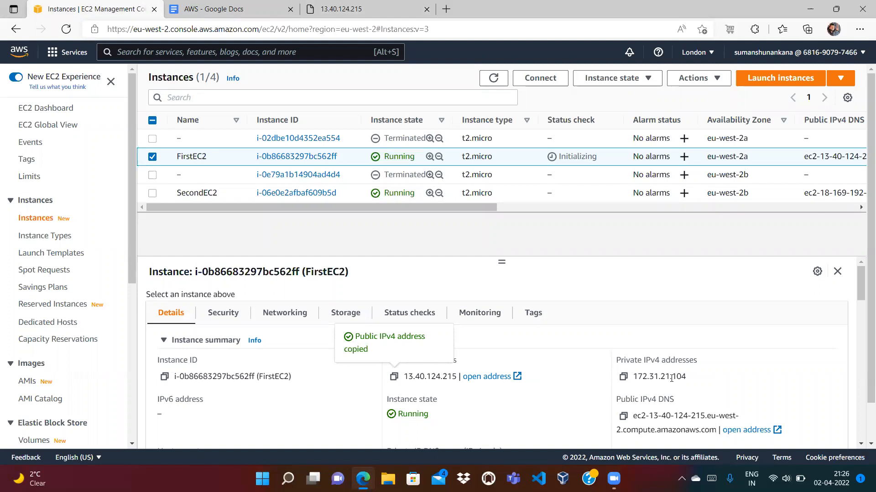
pyautogui.click(387, 9)
pyautogui.click(67, 81)
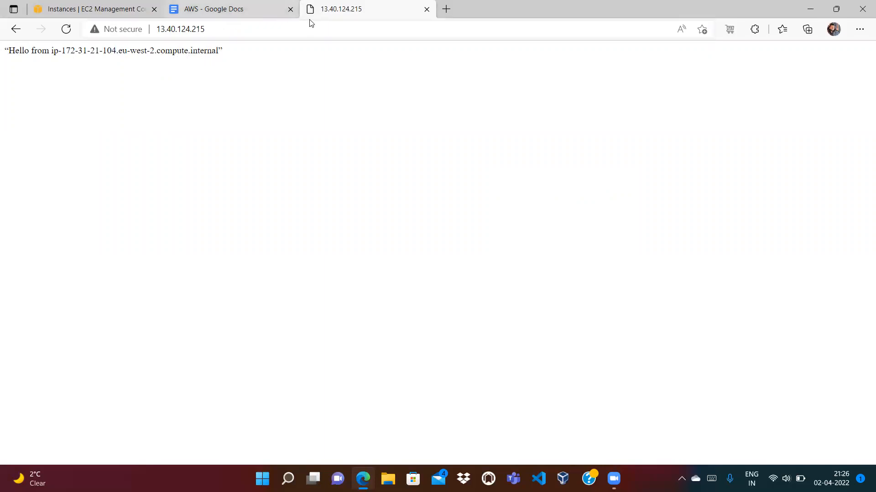
# Copy SecondEC2's public IPv4 address from the refreshed list into a new tab
pyautogui.click(90, 4)
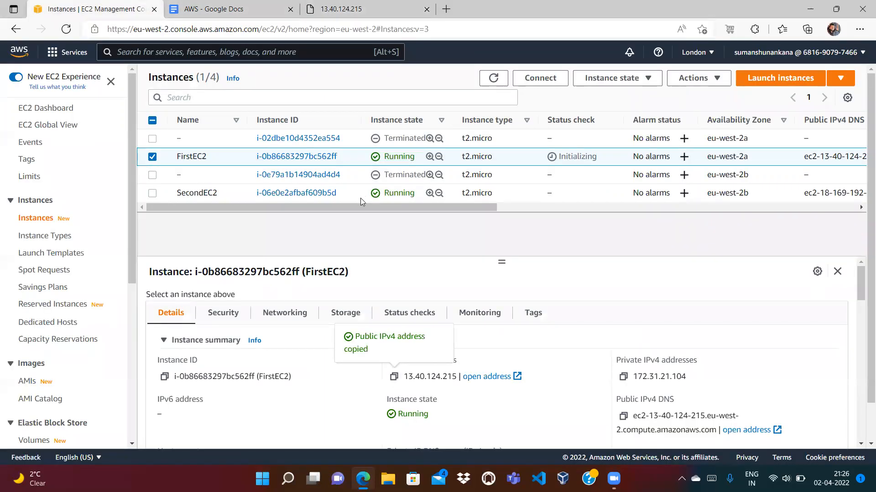
pyautogui.click(493, 80)
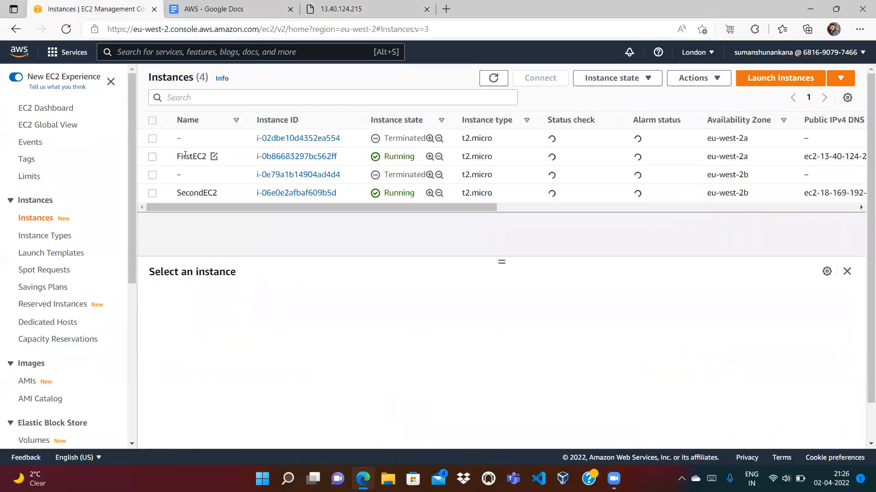
pyautogui.click(153, 193)
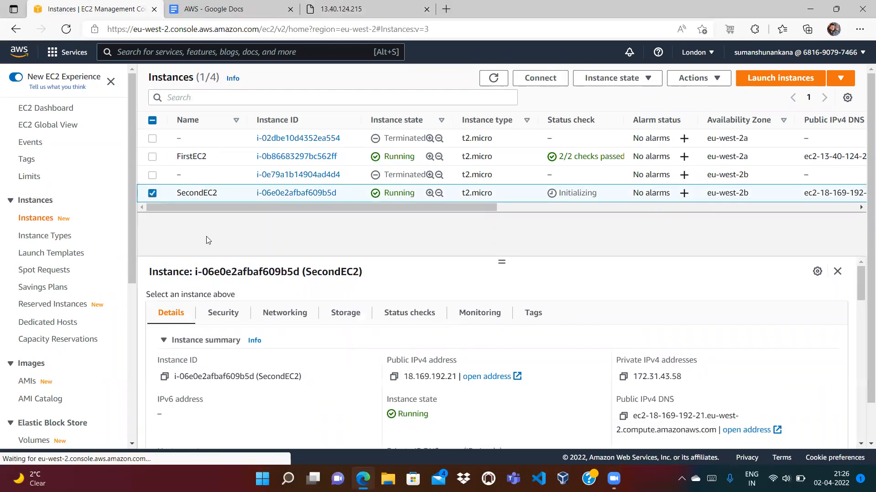
pyautogui.click(394, 378)
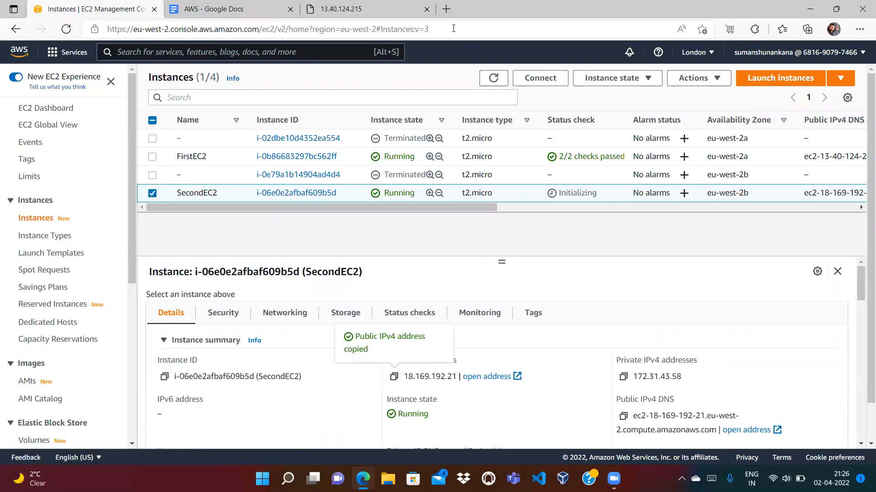
pyautogui.click(444, 9)
pyautogui.hotkey('ctrl', 'v')
# Try SecondEC2's address, then refresh the list and re-copy its public IPv4 address
pyautogui.press('Return')
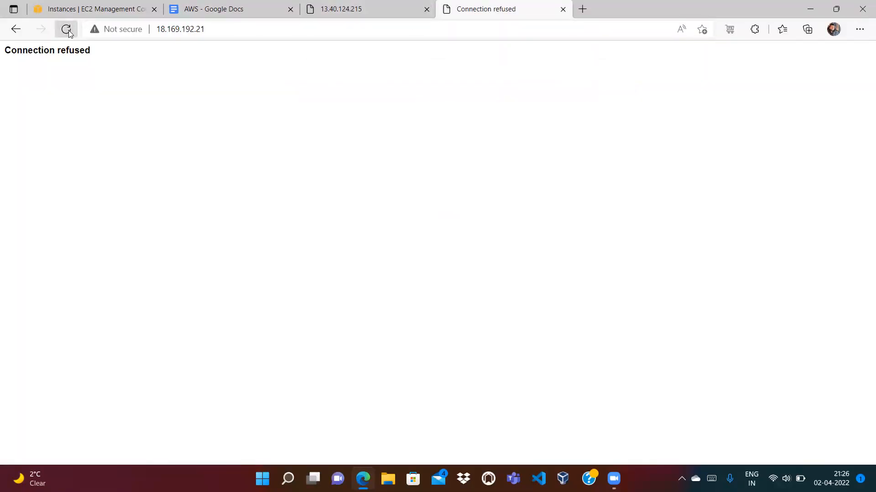
pyautogui.click(52, 8)
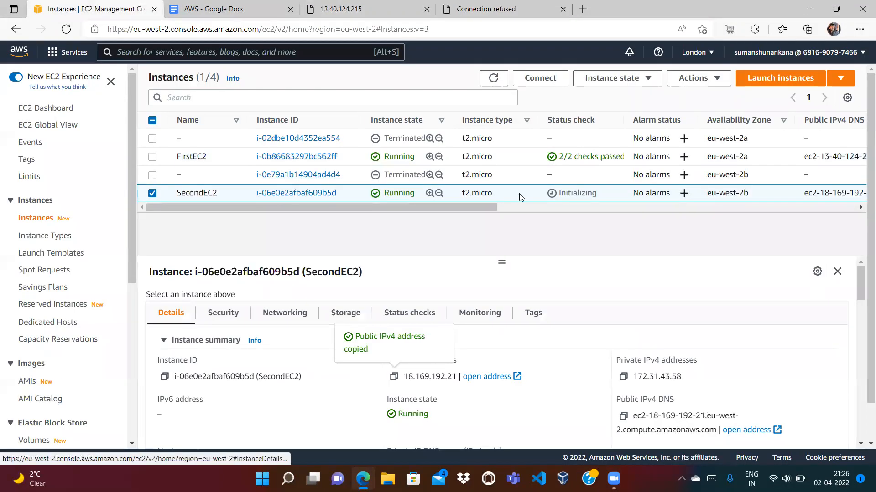
pyautogui.click(493, 78)
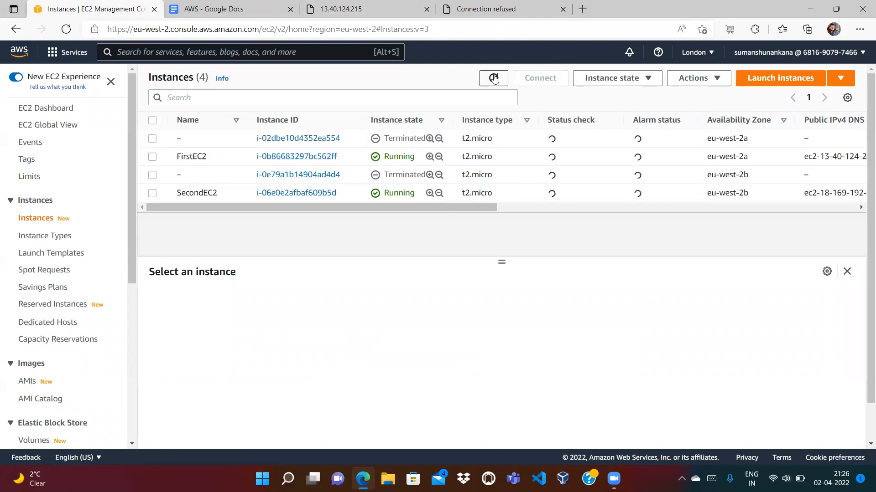
pyautogui.click(153, 193)
pyautogui.click(394, 378)
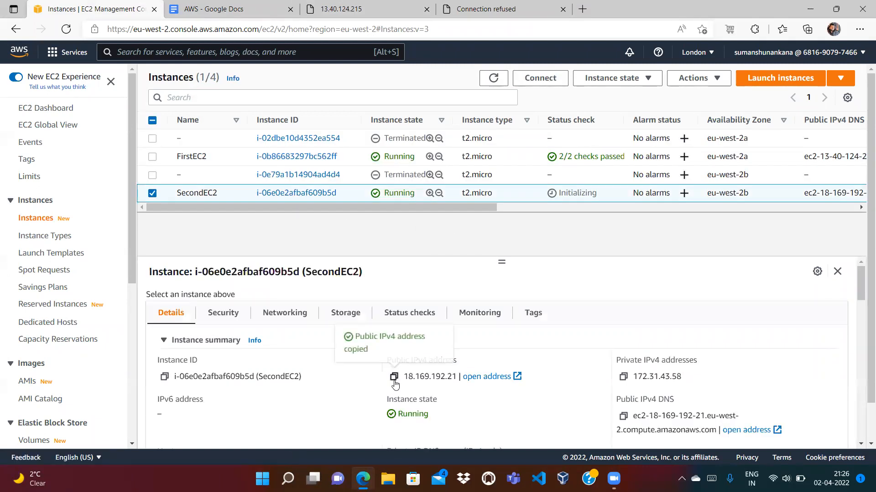
# Reload 18.169.192.21 in the refused tab so SecondEC2's Hello from page appears
pyautogui.click(474, 9)
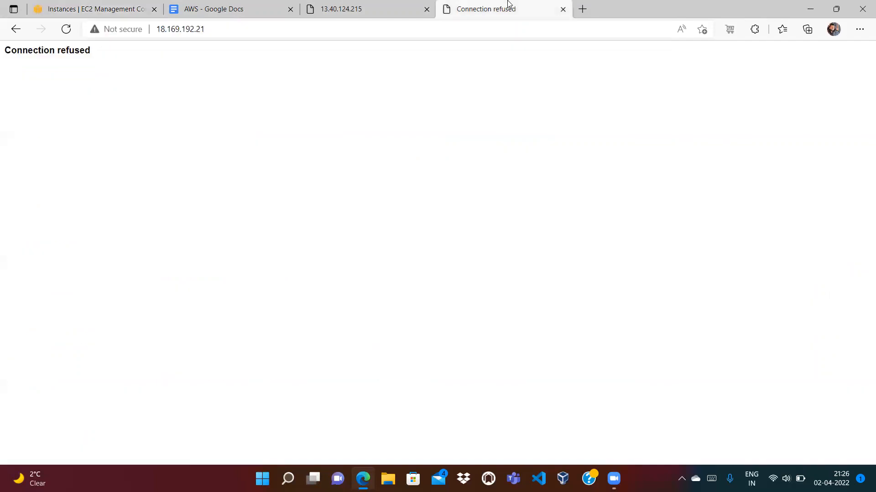
pyautogui.click(458, 31)
pyautogui.hotkey('ctrl', 'a')
pyautogui.hotkey('ctrl', 'v')
pyautogui.press('Return')
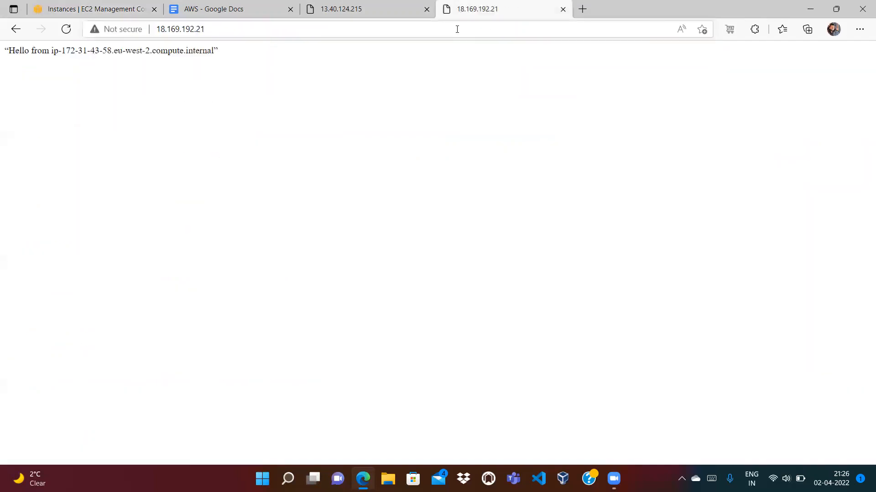
pyautogui.click(87, 7)
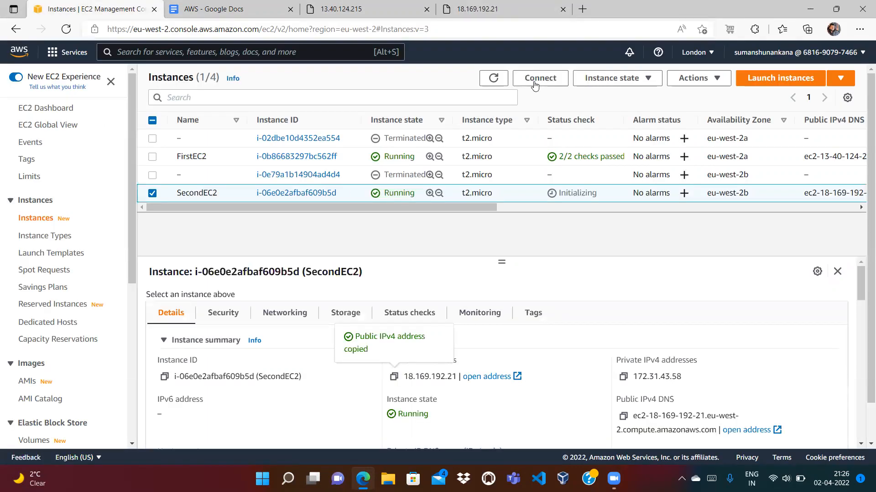
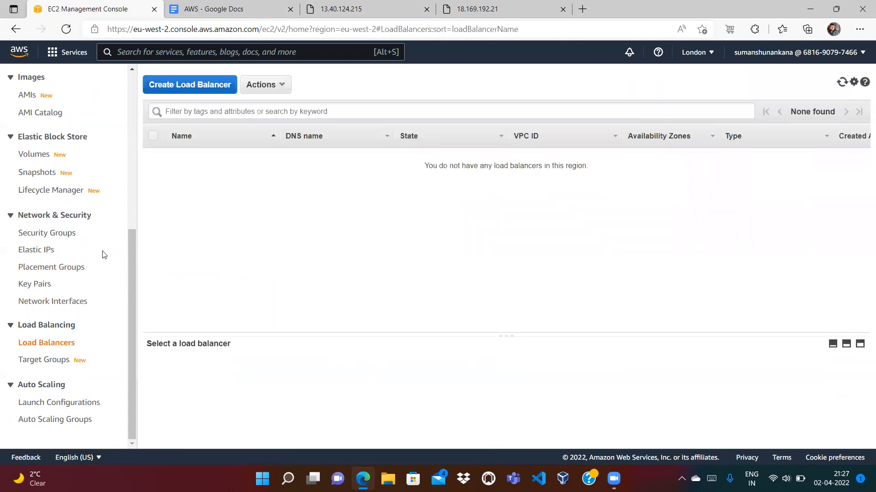
# Start a new load balancer and scroll through the load balancer type cards
pyautogui.click(191, 92)
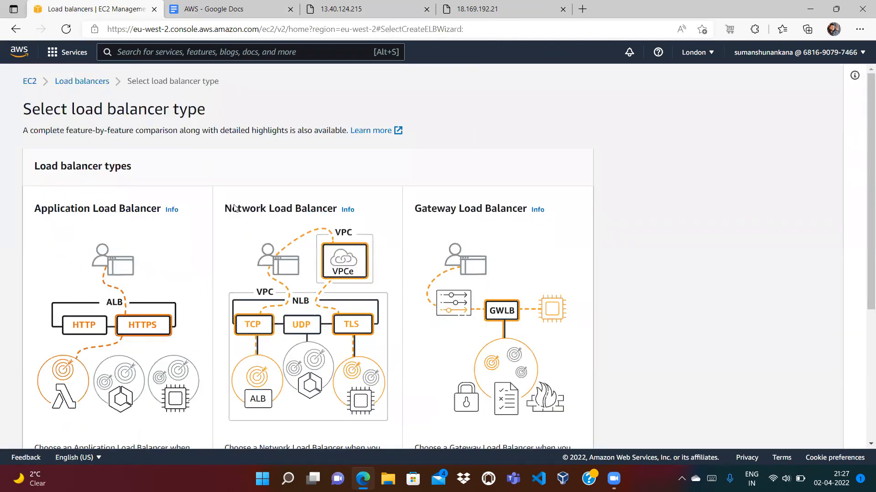
pyautogui.moveTo(864, 198); pyautogui.dragTo(862, 250)
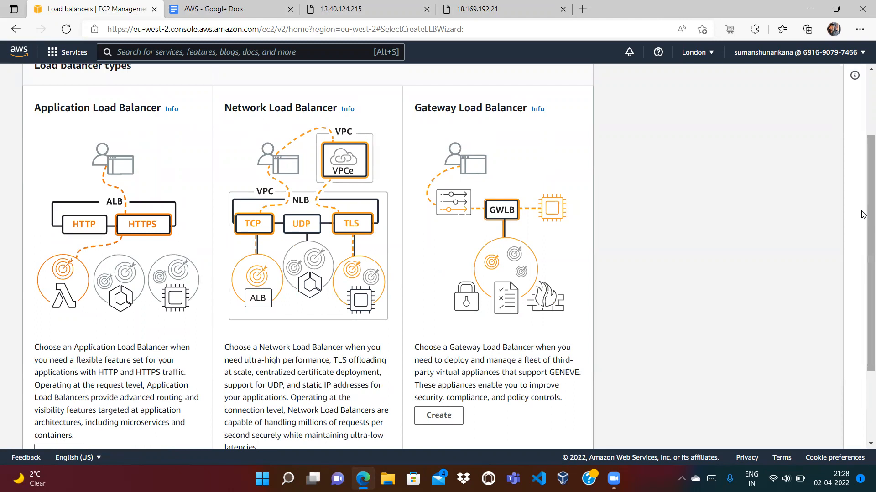
pyautogui.rightClick(861, 318)
pyautogui.click(607, 210)
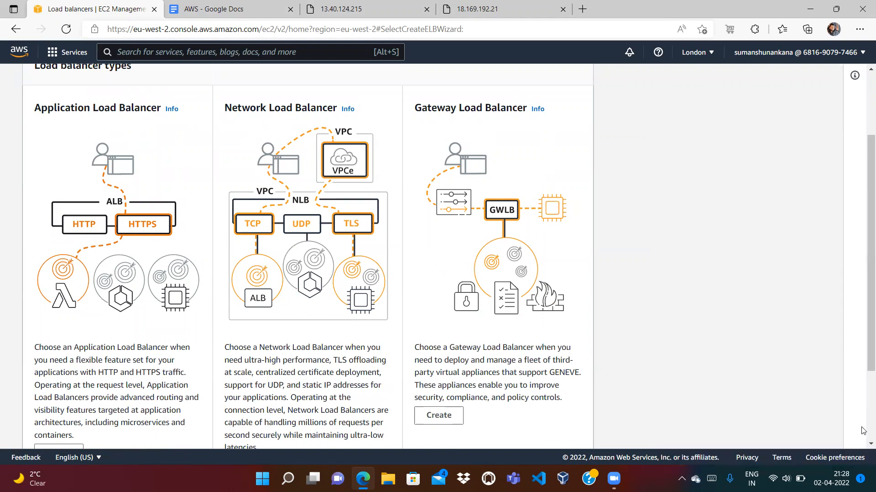
pyautogui.scroll(-3, 863, 432)
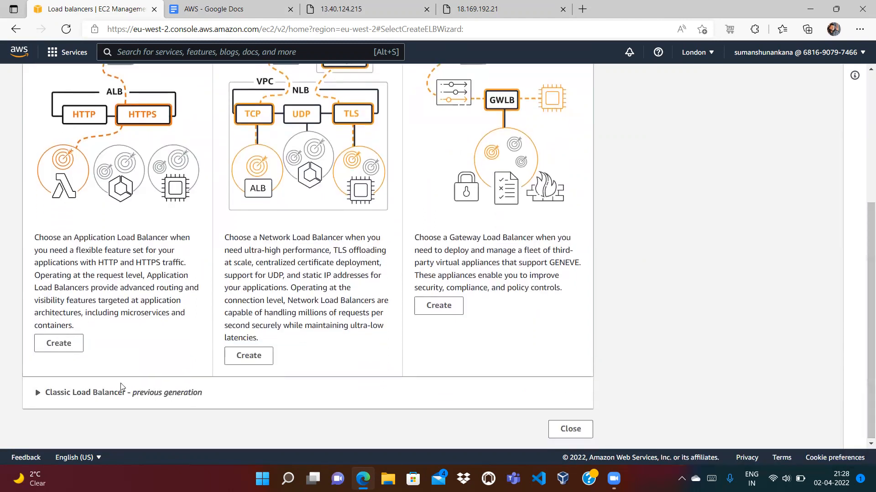
# Expand Classic Load Balancer – previous generation, which notes EC2-Classic retires August 15, 2022
pyautogui.click(37, 394)
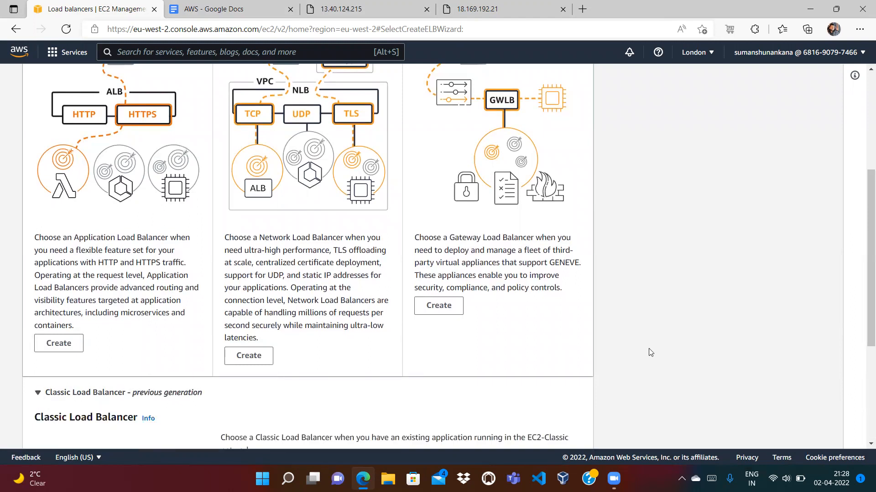
pyautogui.scroll(-4, 650, 353)
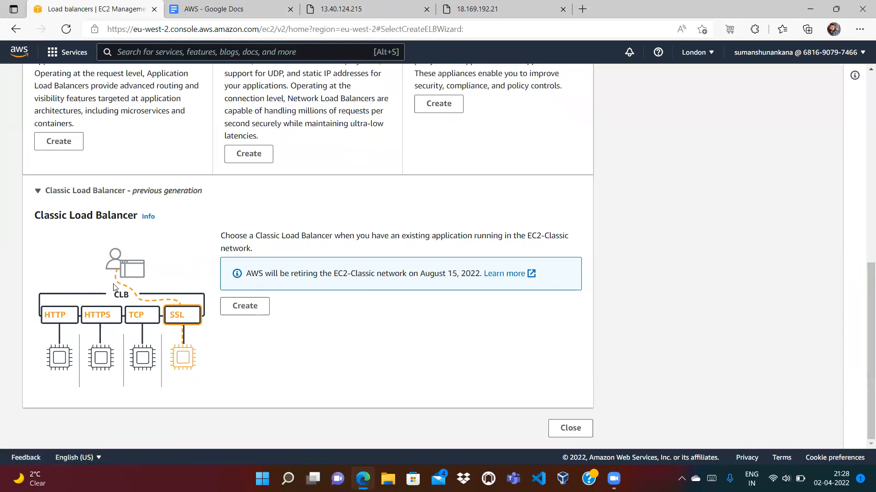
pyautogui.scroll(3, 863, 221)
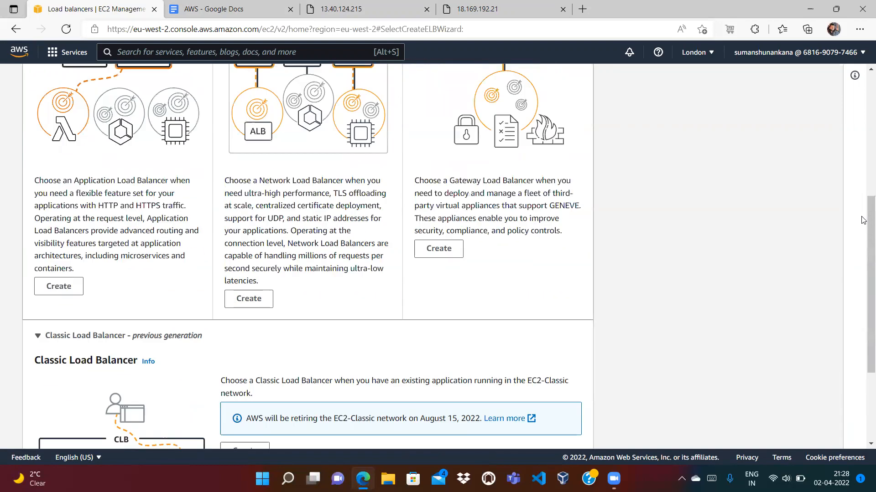
pyautogui.scroll(3, 864, 220)
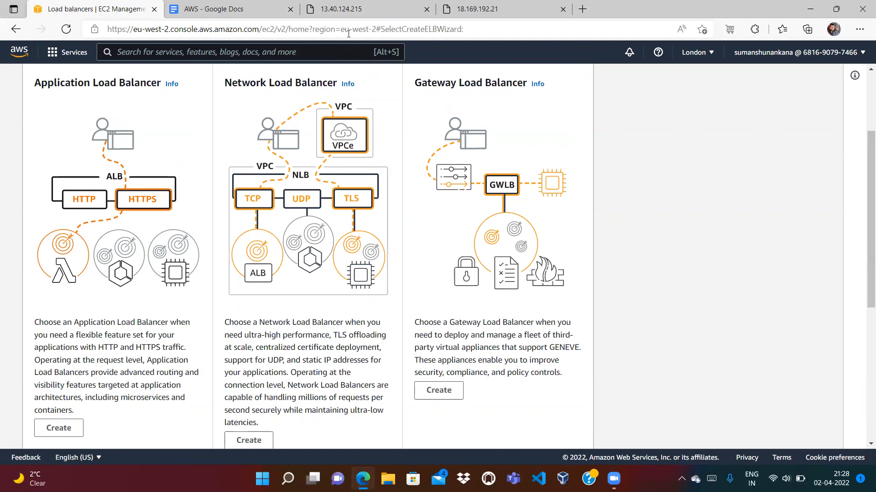
pyautogui.click(339, 14)
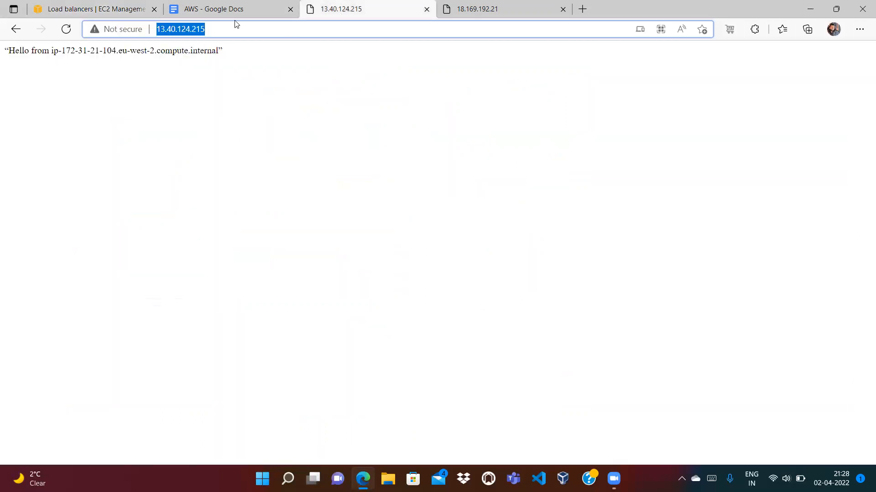
pyautogui.click(220, 33)
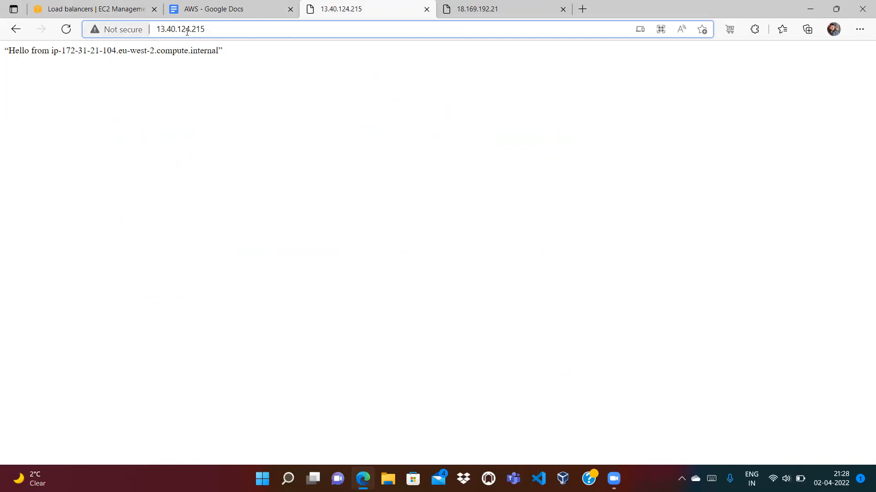
pyautogui.click(119, 6)
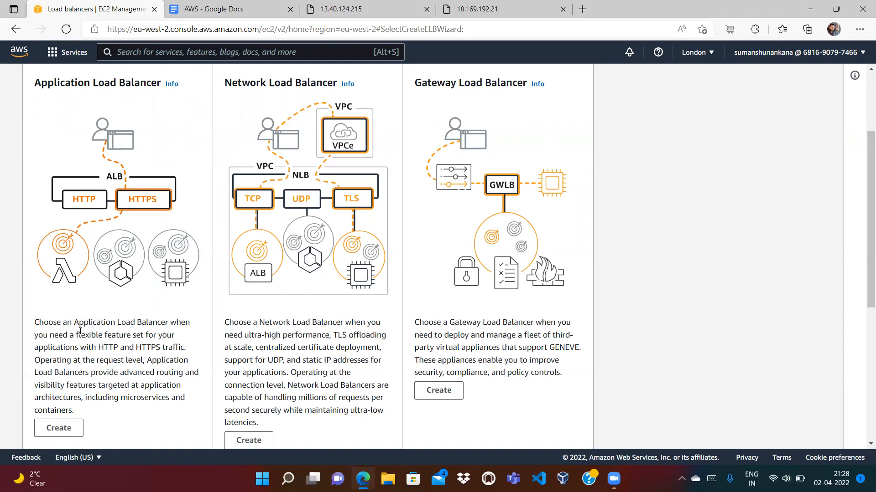
# Create an Application Load Balancer named MyLoadBalancer-ALB, keeping Internet-facing and IPv4
pyautogui.click(57, 433)
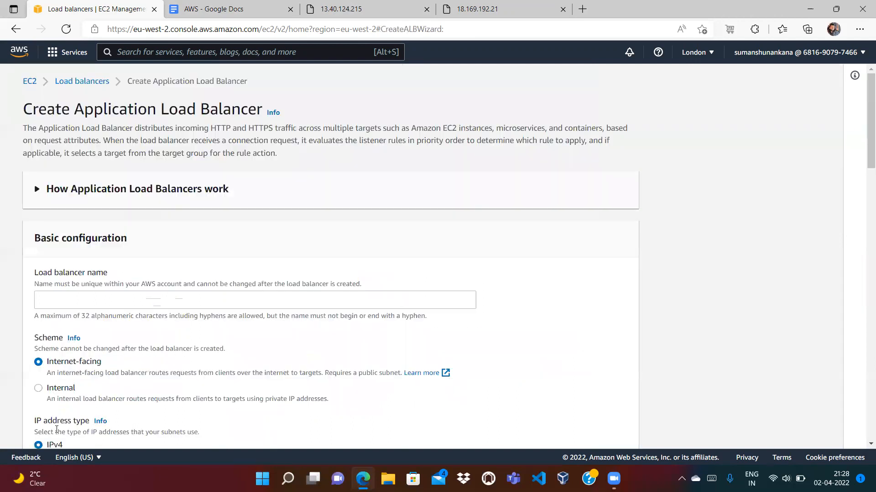
pyautogui.click(330, 298)
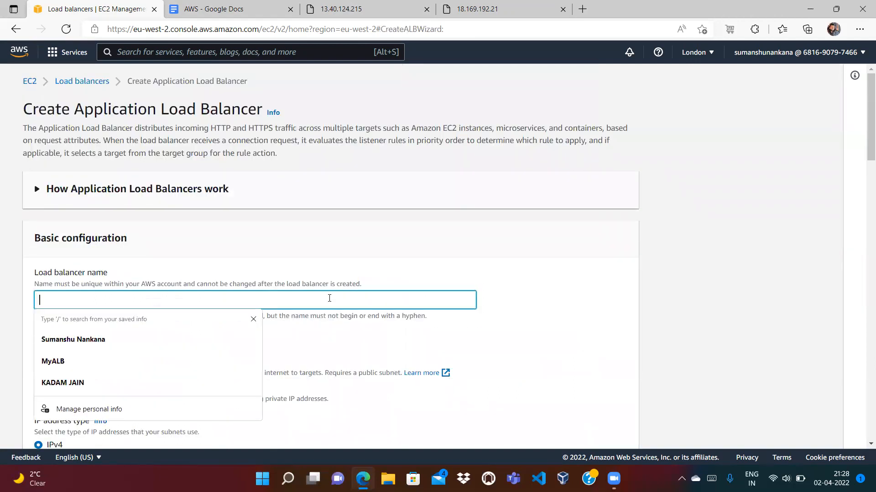
pyautogui.write('MyLoadBala')
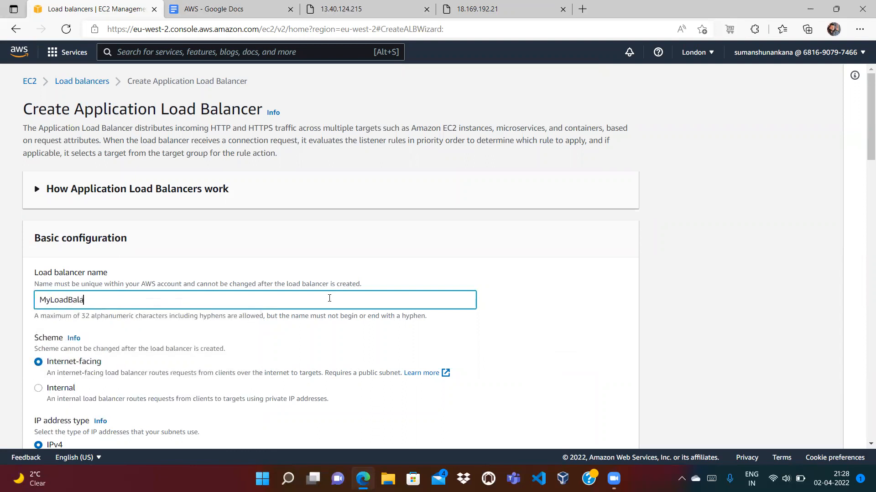
pyautogui.write('ncer-ALB')
pyautogui.scroll(-2, 863, 156)
pyautogui.scroll(-3, 863, 157)
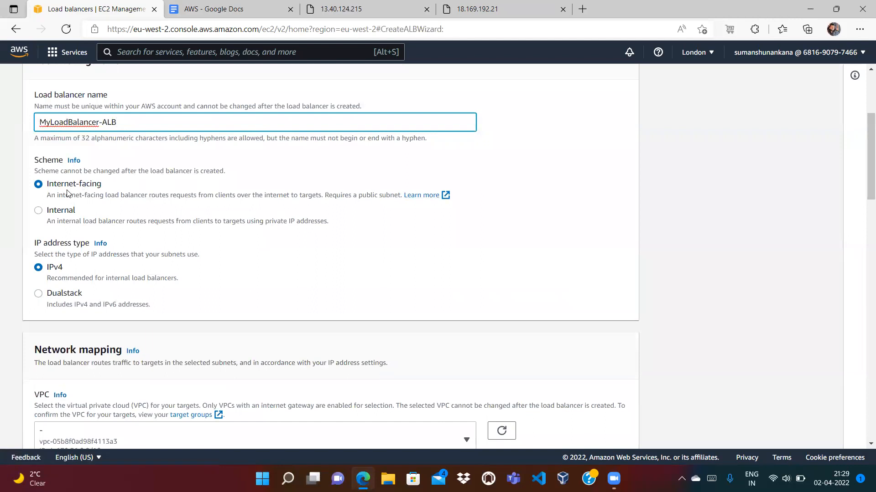
# Check the first instance's response page, then return to the ALB form
pyautogui.click(351, 9)
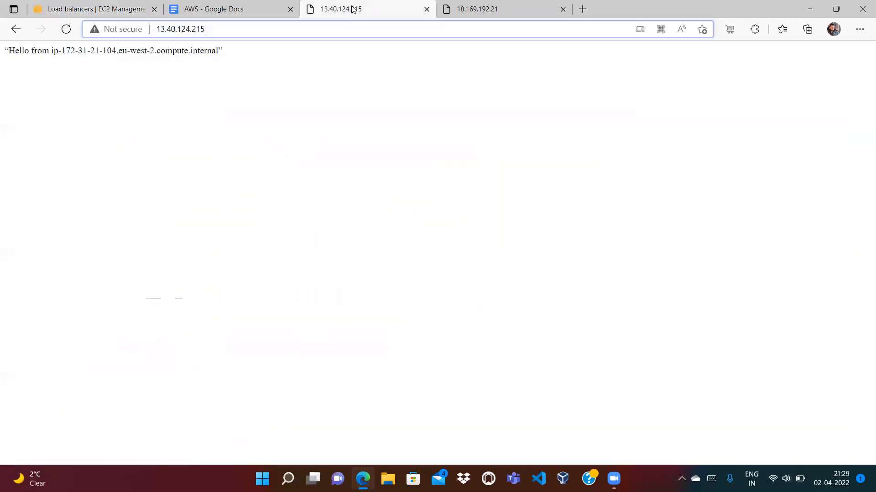
pyautogui.click(76, 10)
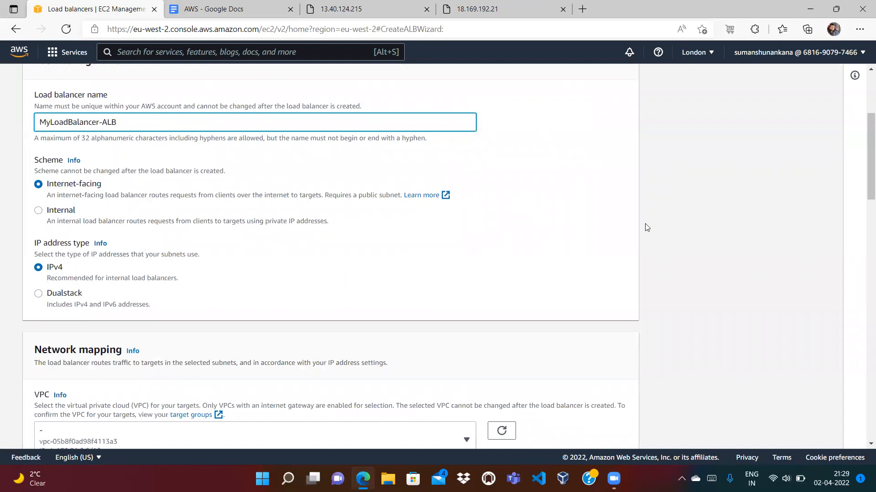
pyautogui.moveTo(863, 171); pyautogui.dragTo(863, 226)
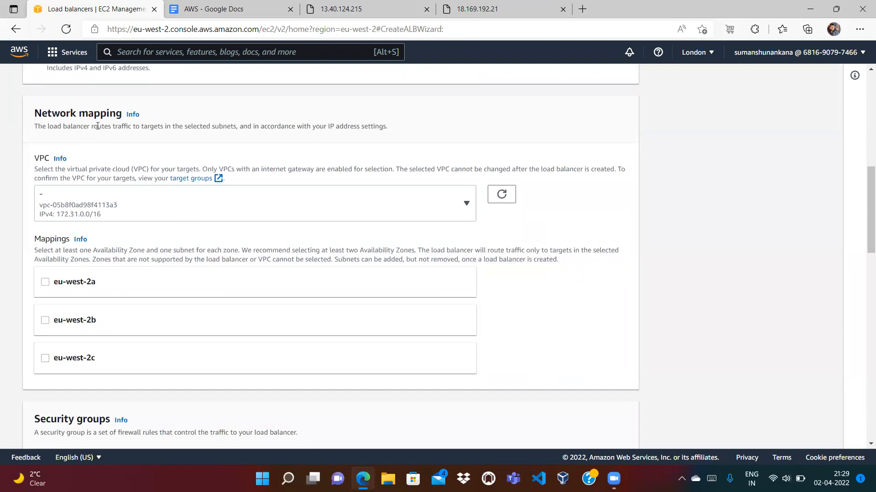
# Select the VPC and tick availability zones eu-west-2a and eu-west-2b with their subnets
pyautogui.click(104, 214)
pyautogui.click(45, 282)
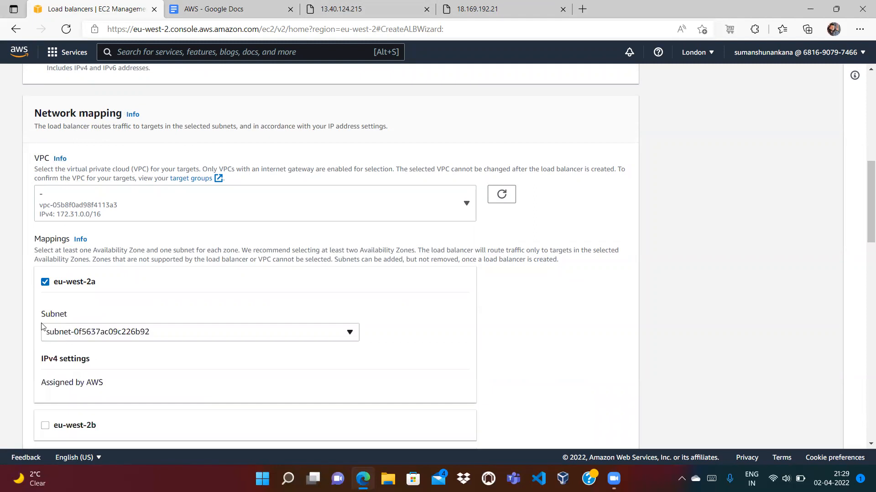
pyautogui.click(45, 426)
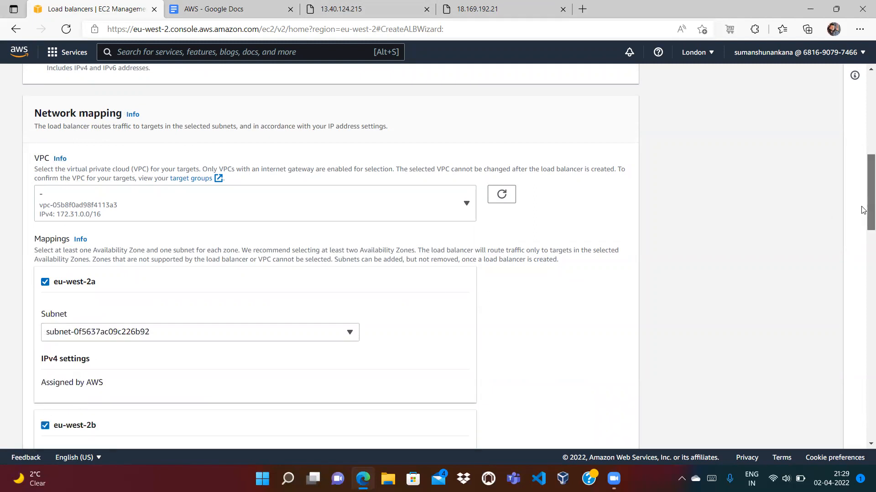
pyautogui.scroll(-4, 863, 210)
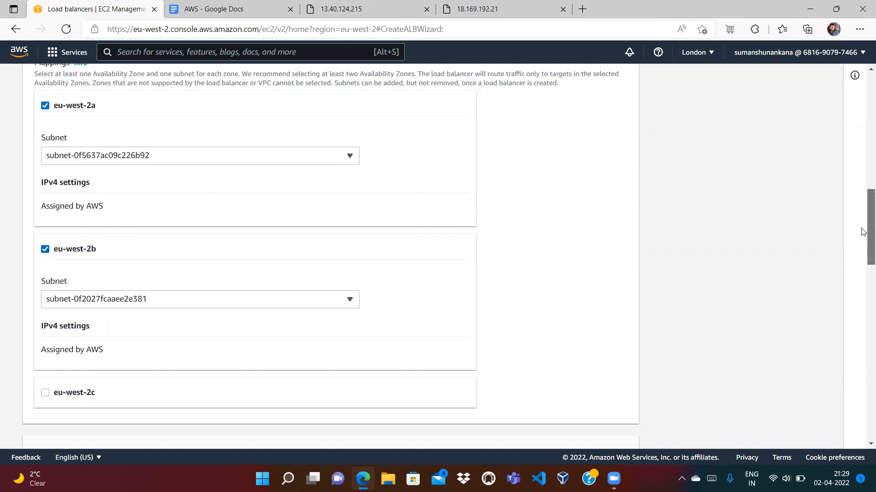
pyautogui.moveTo(863, 232); pyautogui.dragTo(862, 221)
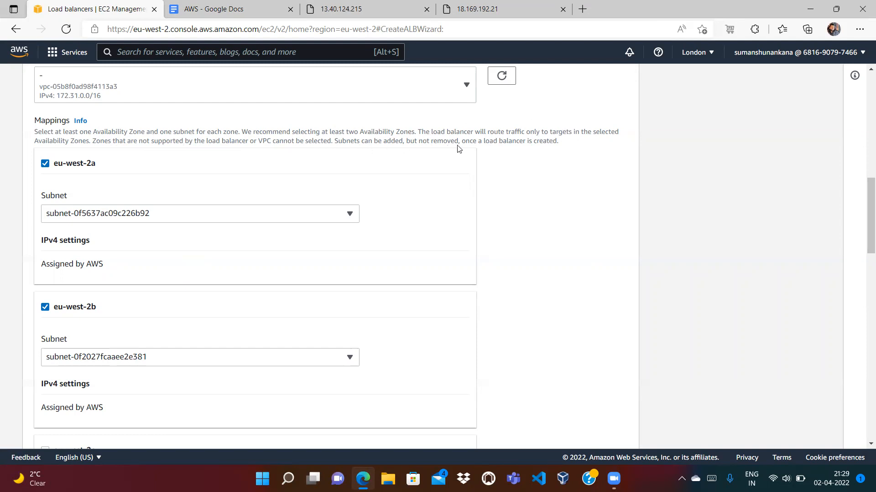
pyautogui.moveTo(863, 238); pyautogui.dragTo(863, 308)
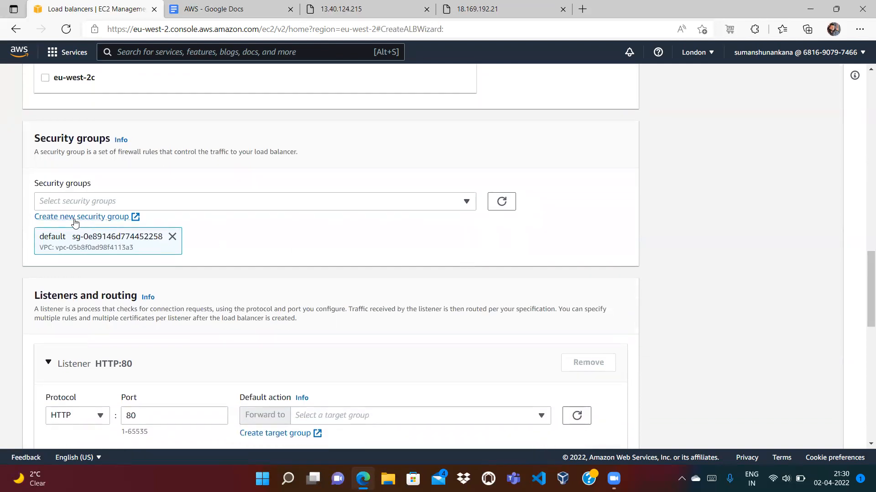
# Highlight Load Balancer in the AWS notes diagram and glance at the first instance's page
pyautogui.click(227, 10)
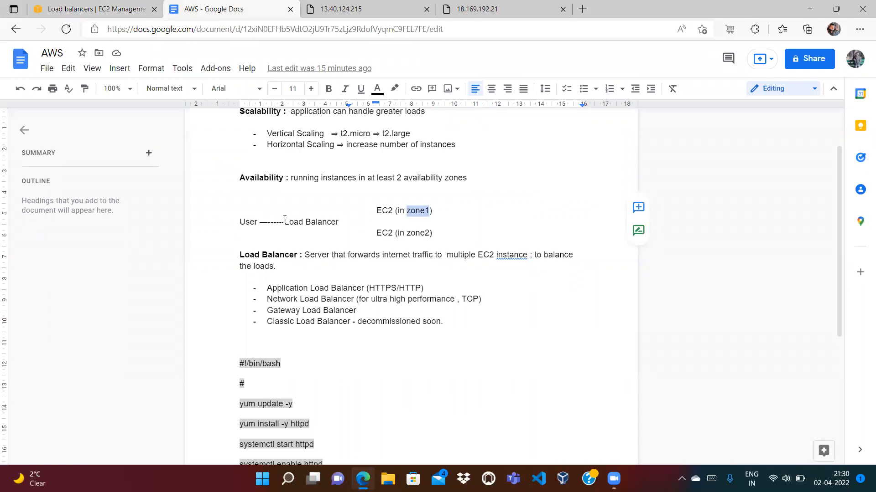
pyautogui.moveTo(285, 221); pyautogui.dragTo(337, 221)
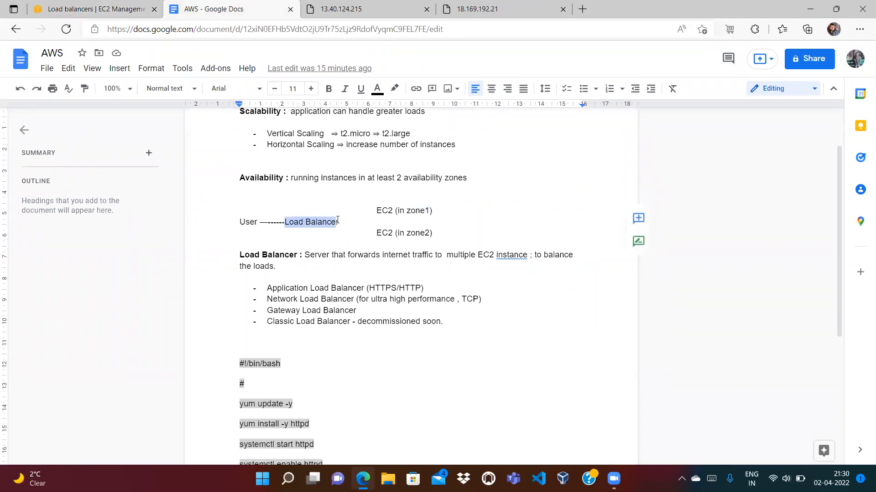
pyautogui.click(341, 228)
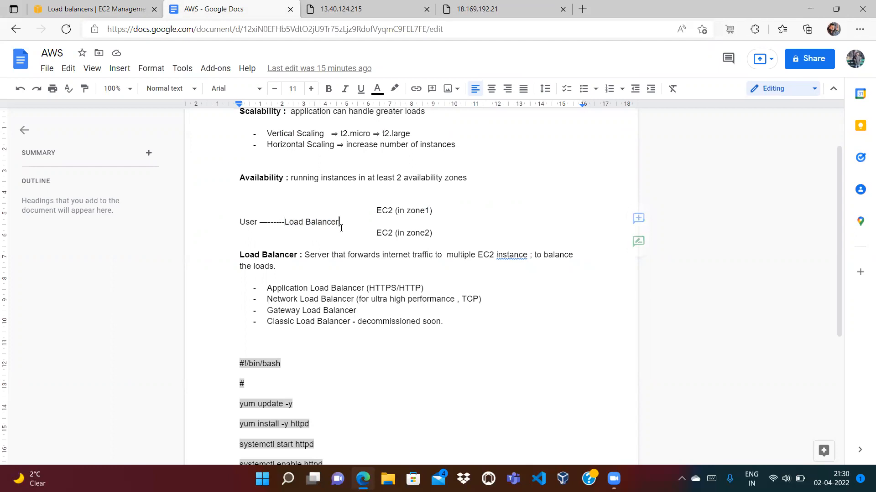
pyautogui.click(349, 10)
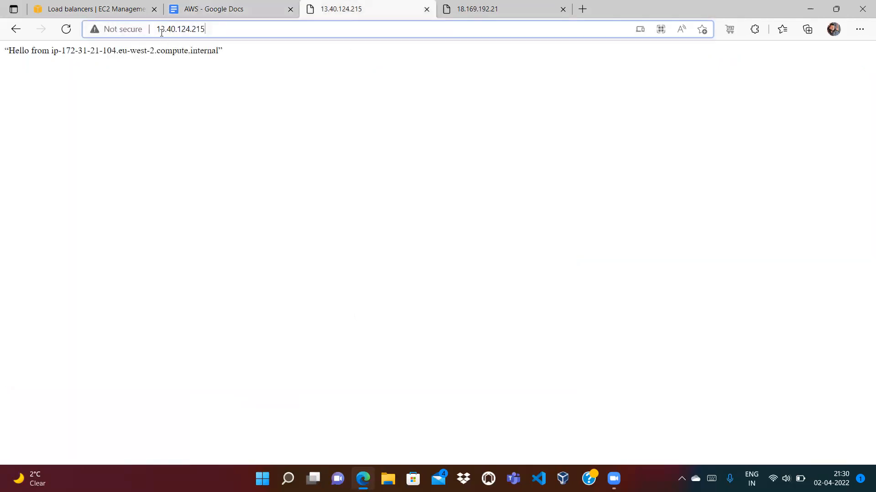
pyautogui.click(219, 14)
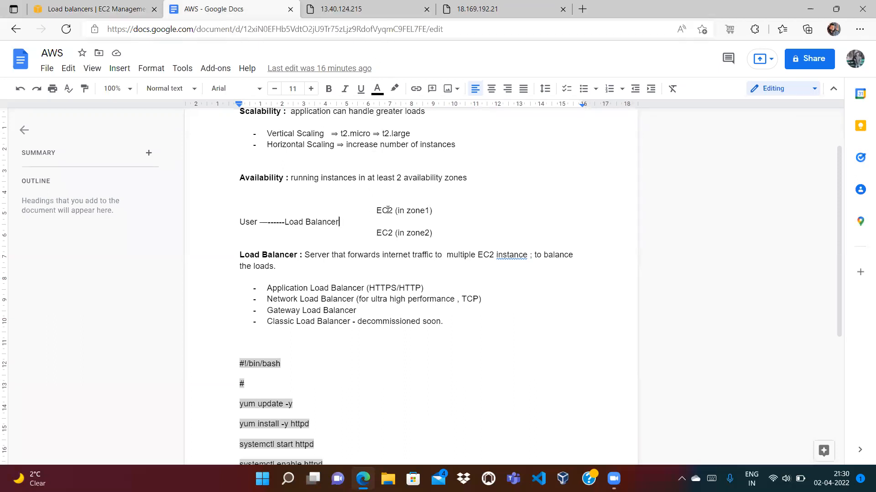
# Select the words EC2, User, Load and Balancer in the diagram, then view the first instance's page
pyautogui.doubleClick(389, 210)
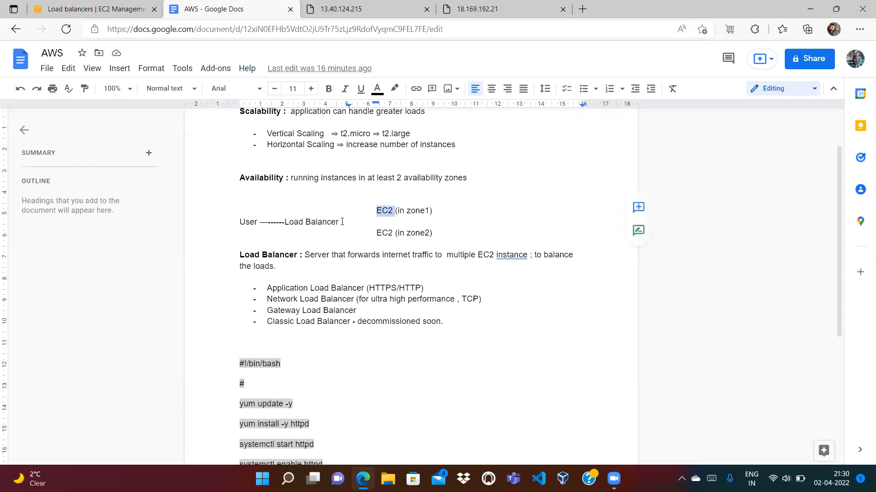
pyautogui.moveTo(342, 221); pyautogui.dragTo(287, 222)
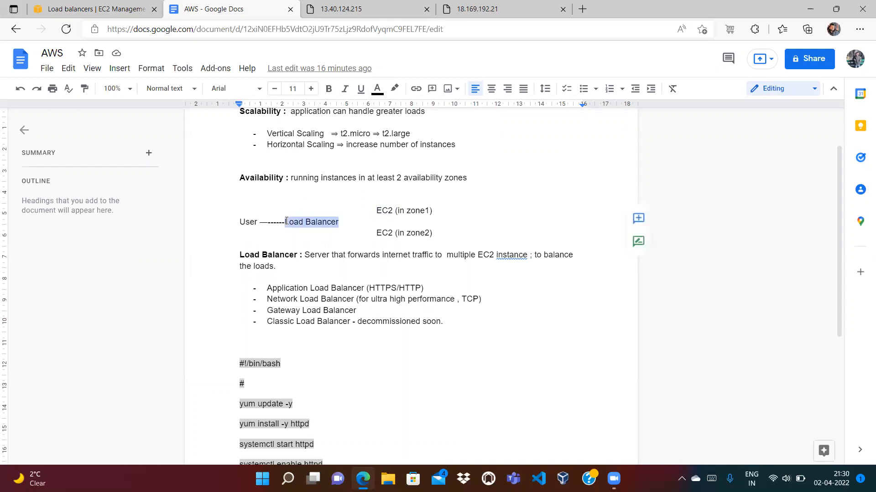
pyautogui.doubleClick(315, 224)
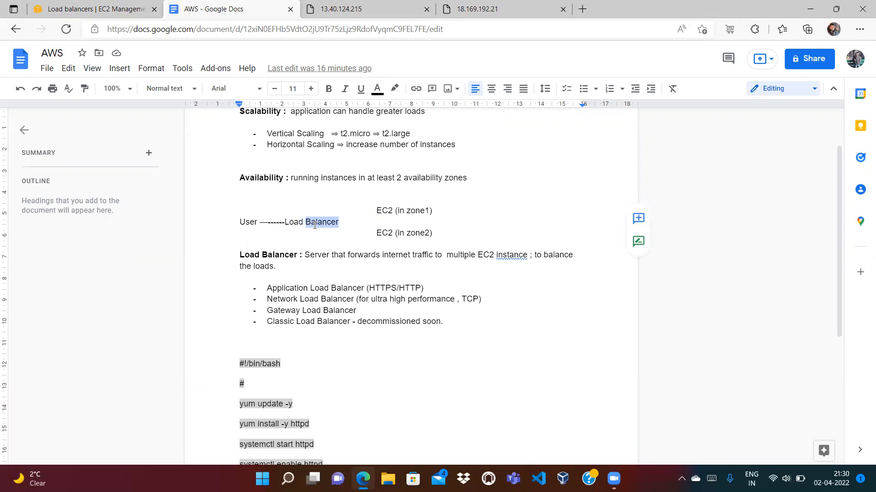
pyautogui.doubleClick(247, 223)
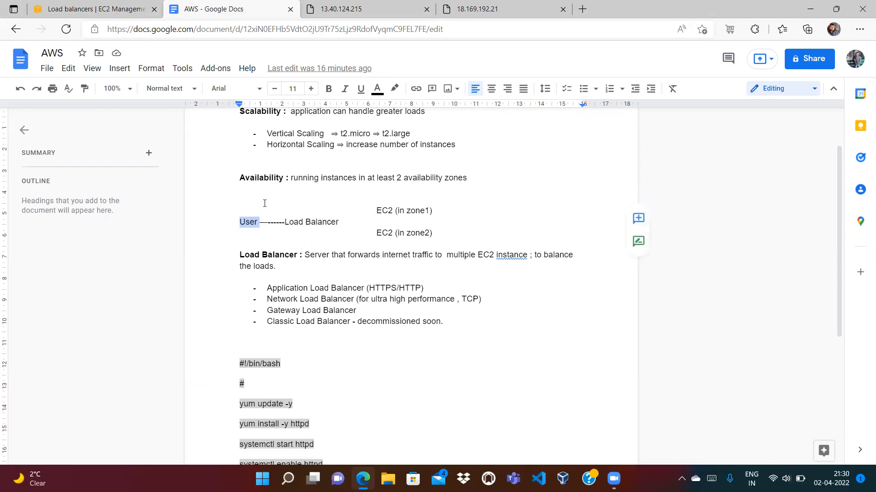
pyautogui.doubleClick(288, 224)
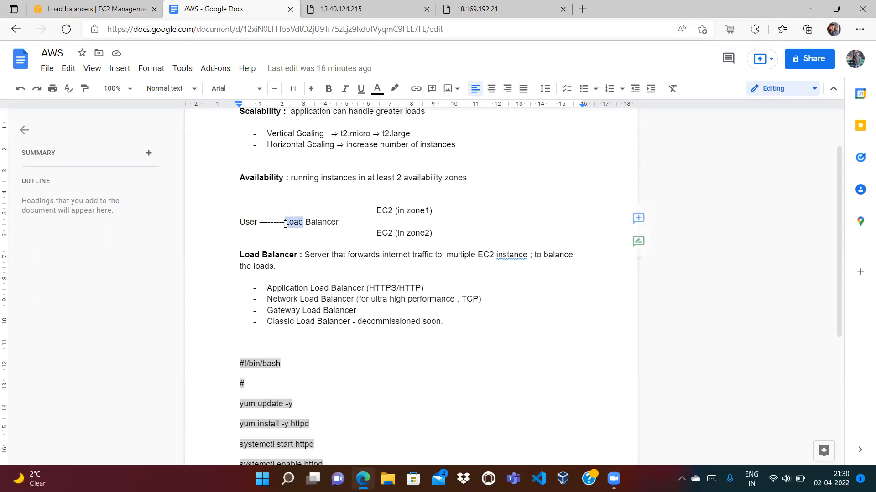
pyautogui.doubleClick(318, 223)
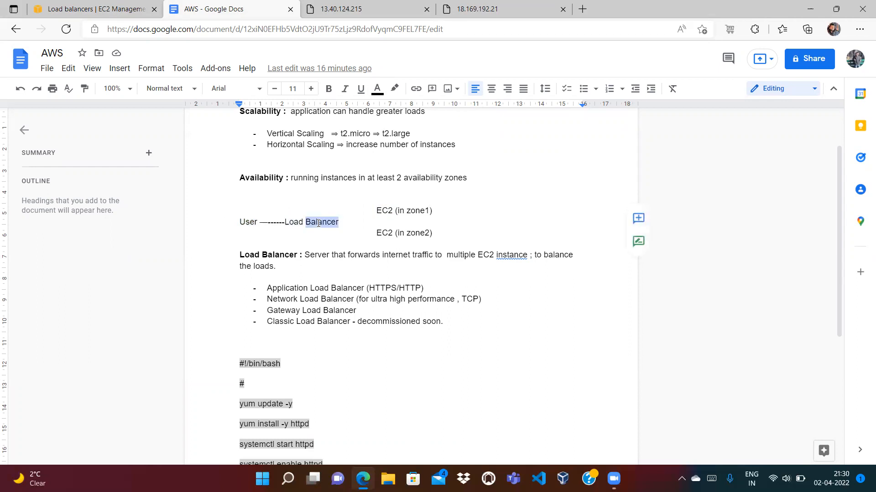
pyautogui.click(291, 223)
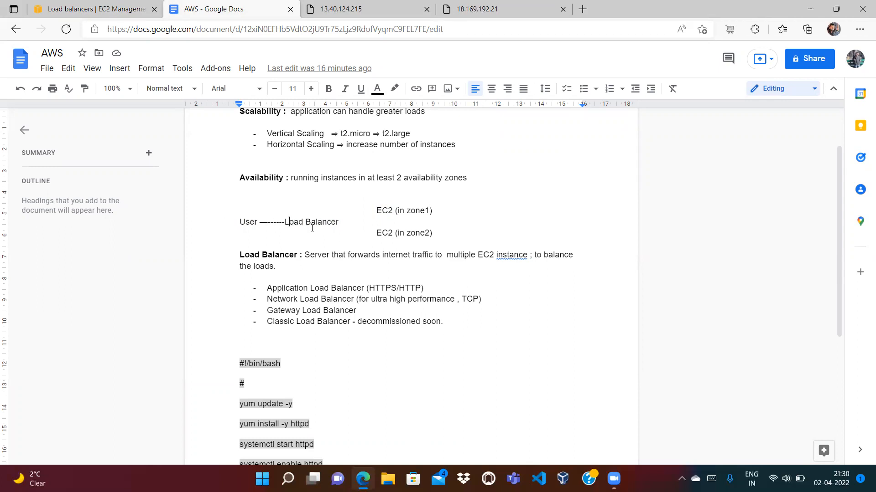
pyautogui.click(330, 14)
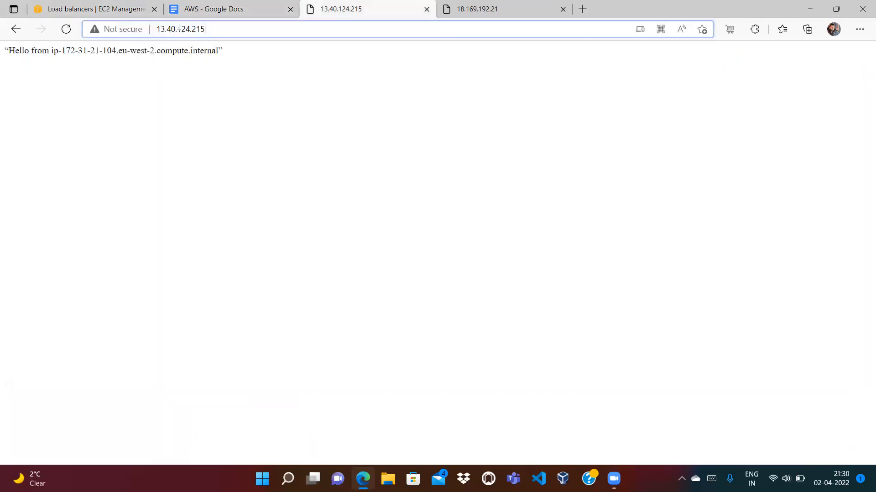
# Remove the default security group from the ALB form, leaving no security group selected
pyautogui.click(96, 10)
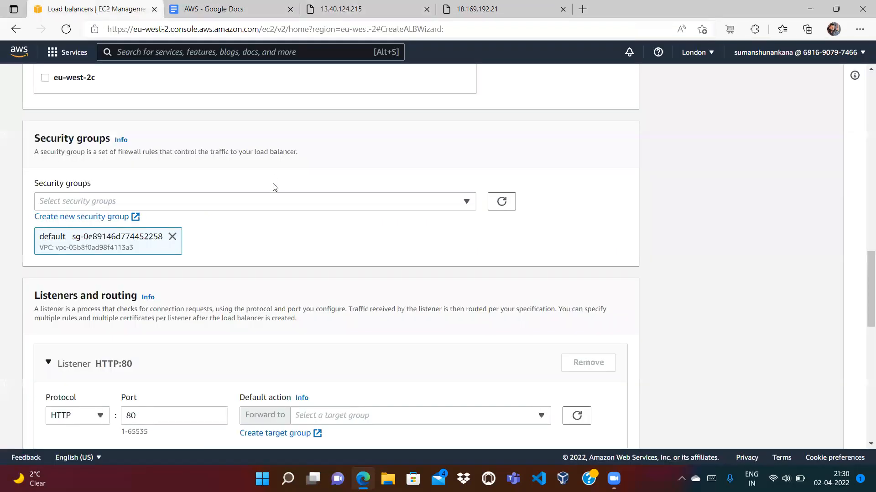
pyautogui.click(223, 6)
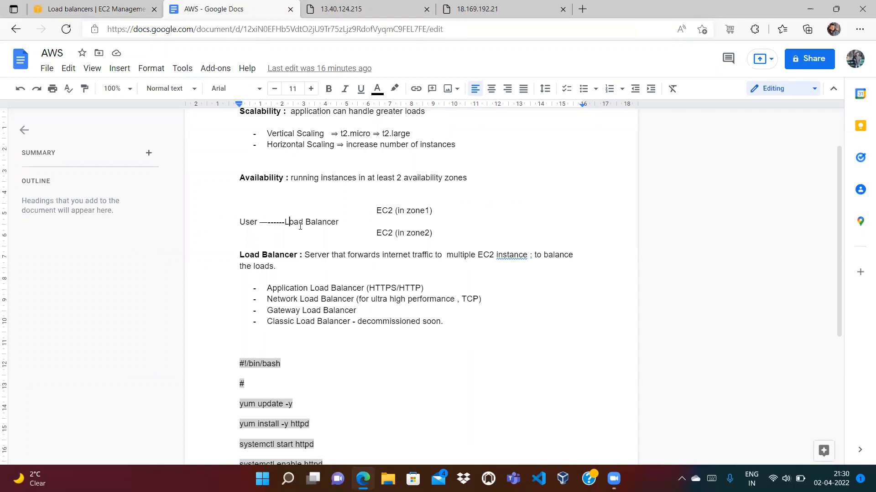
pyautogui.click(128, 14)
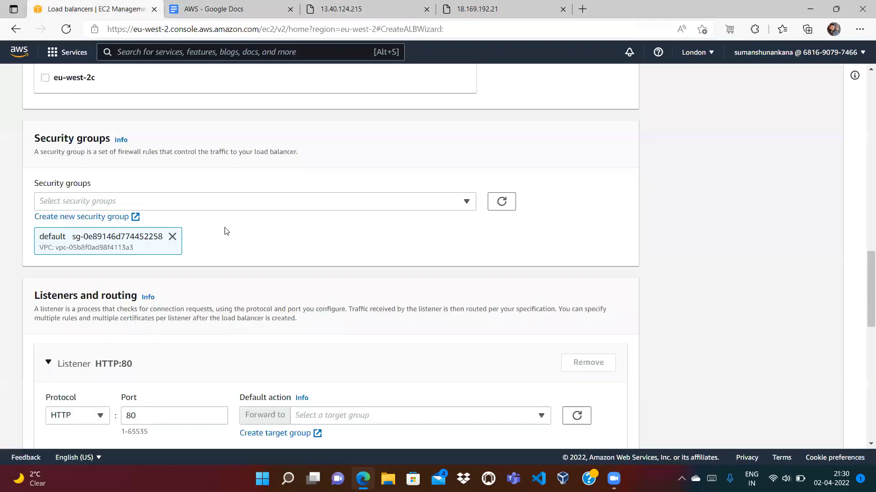
pyautogui.click(173, 236)
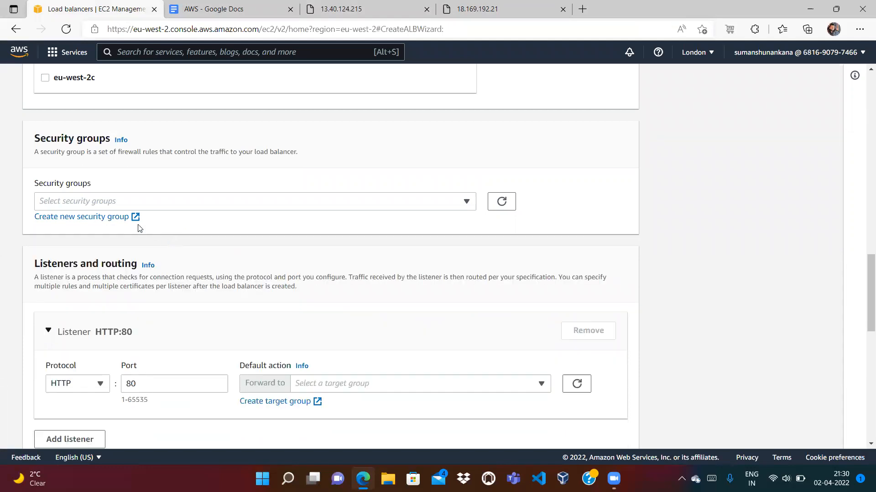
pyautogui.click(142, 206)
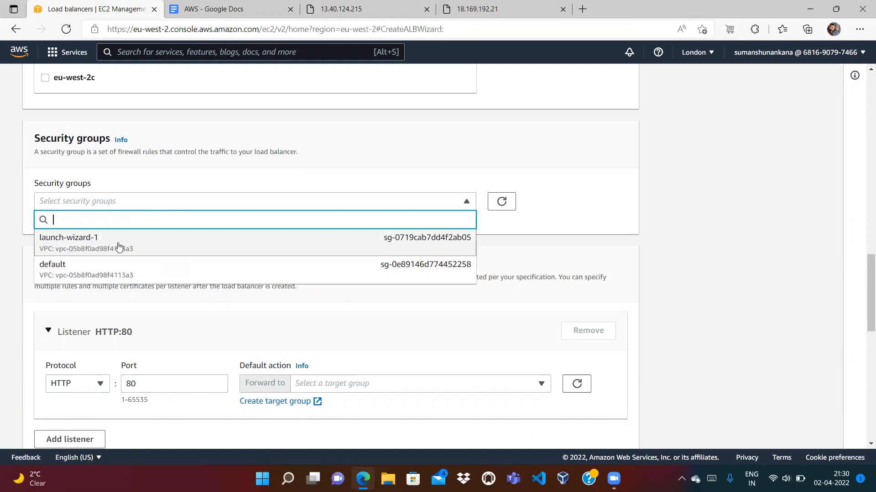
pyautogui.click(754, 242)
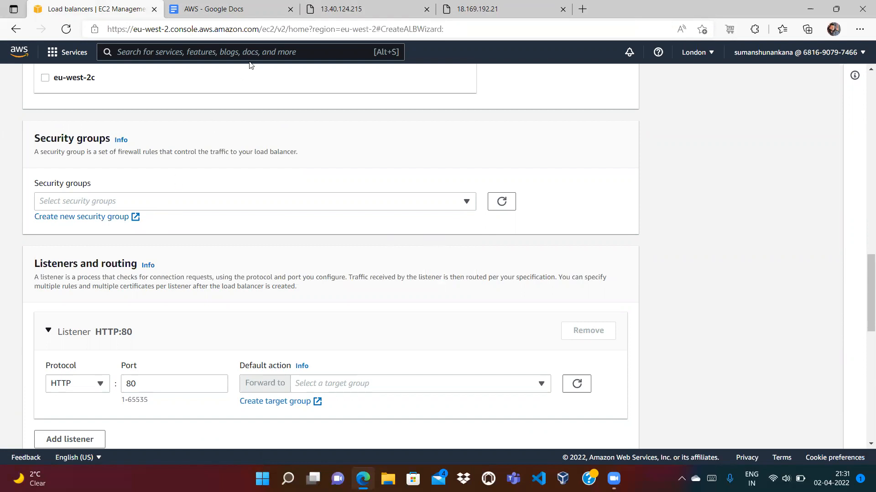
pyautogui.click(234, 14)
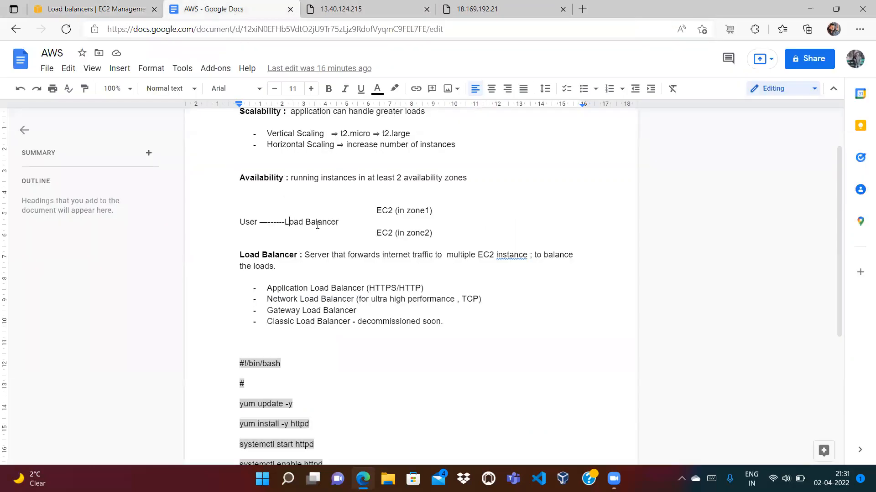
# Create a new security group my-alb-sg with description 'security group for ALB'
pyautogui.click(94, 9)
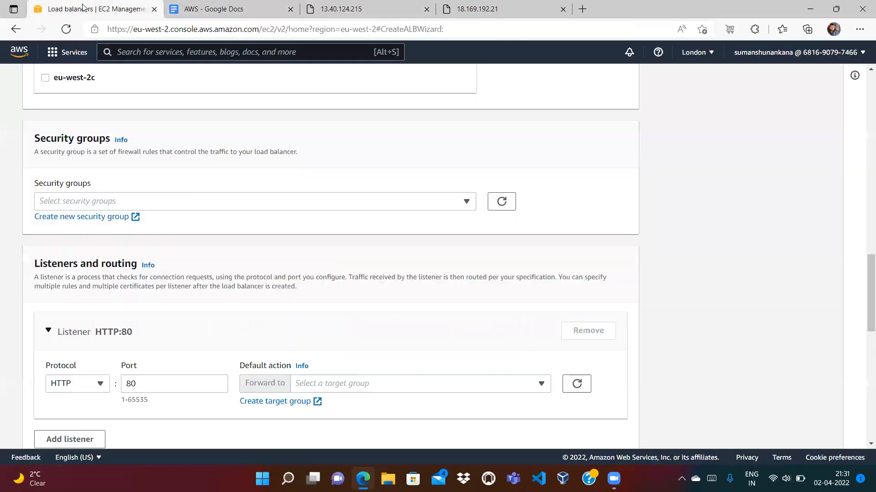
pyautogui.click(92, 218)
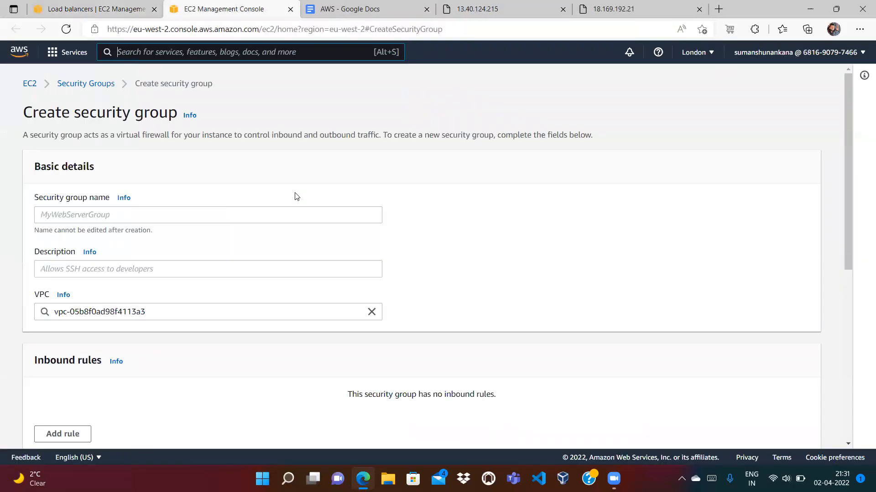
pyautogui.write('m')
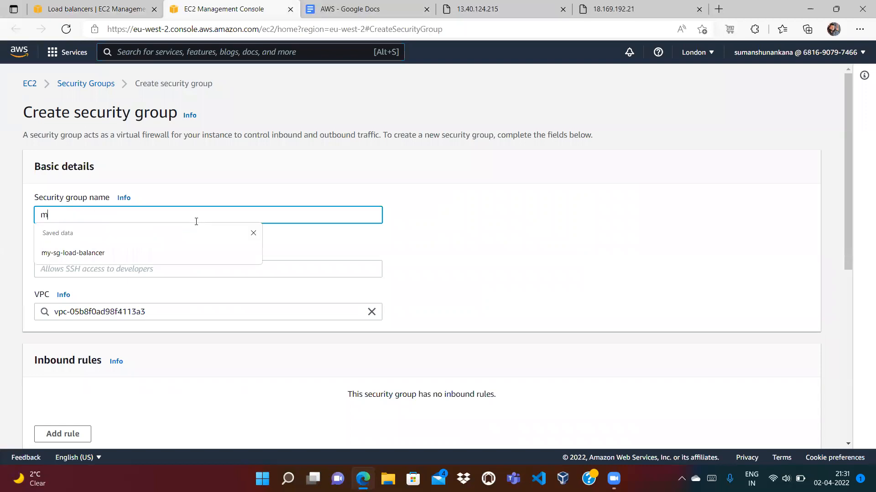
pyautogui.write('y-alb-sg')
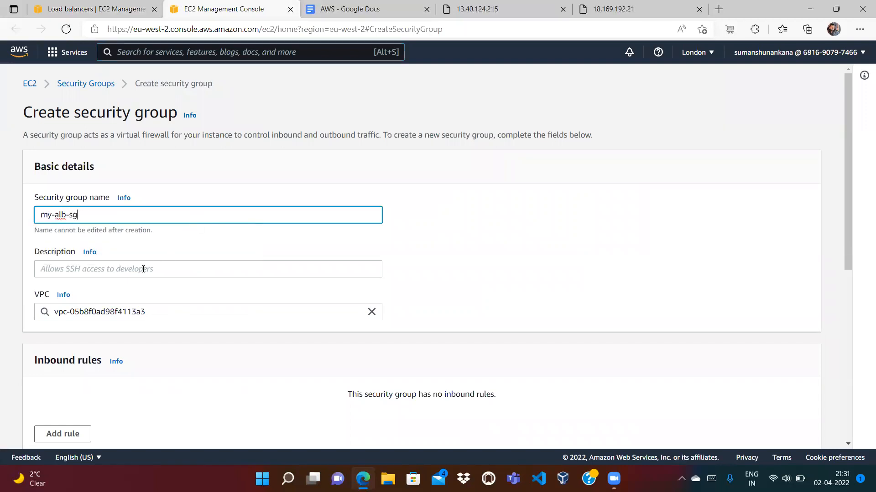
pyautogui.click(143, 269)
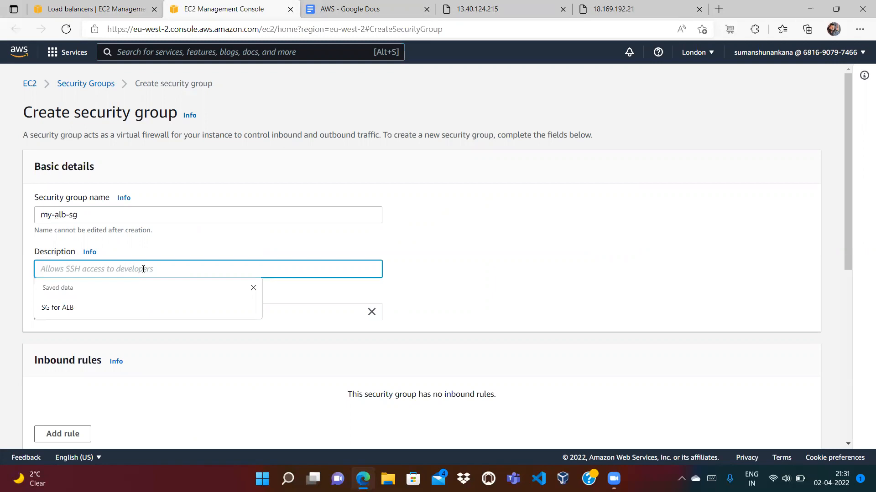
pyautogui.write('secu')
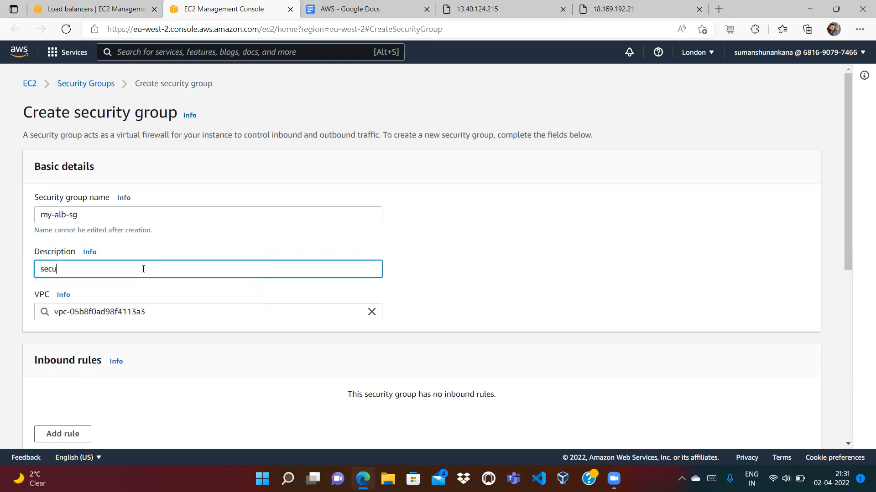
pyautogui.write('rity group for ALB')
pyautogui.moveTo(847, 197); pyautogui.dragTo(849, 294)
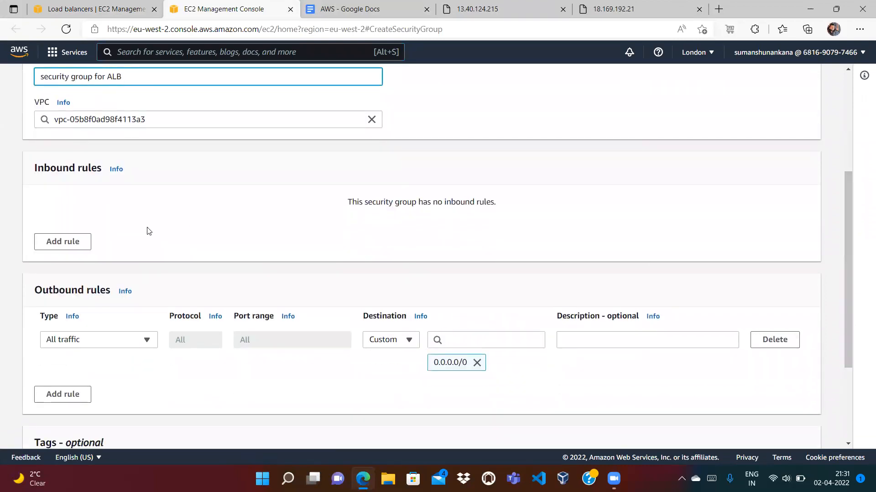
# Add an inbound HTTP rule on TCP port 80 from Anywhere-IPv4 (0.0.0.0/0)
pyautogui.click(355, 10)
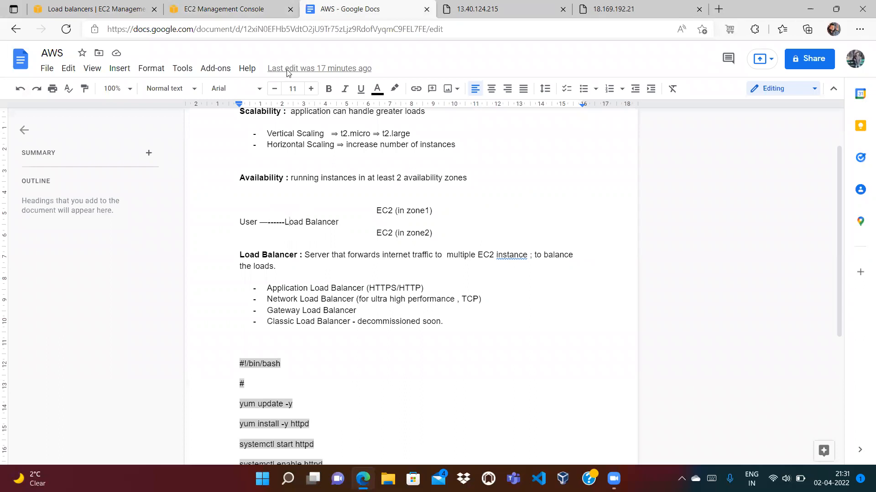
pyautogui.click(253, 8)
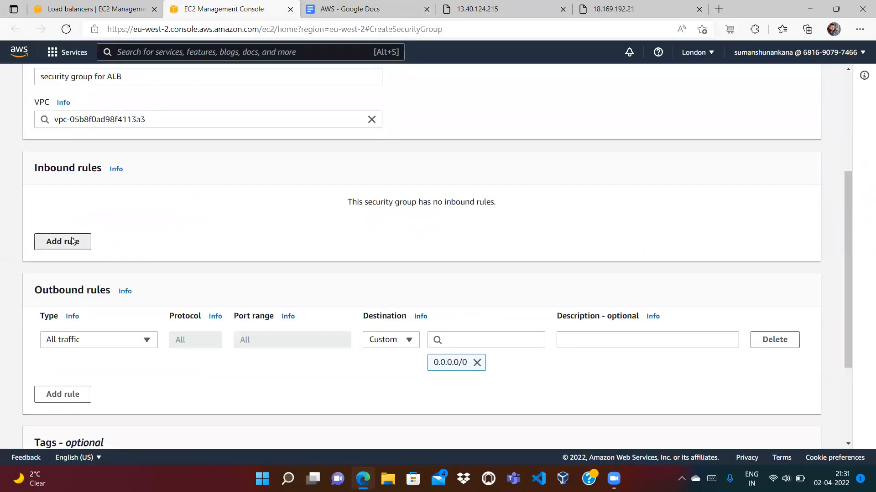
pyautogui.click(71, 242)
pyautogui.click(96, 222)
pyautogui.write('HTT')
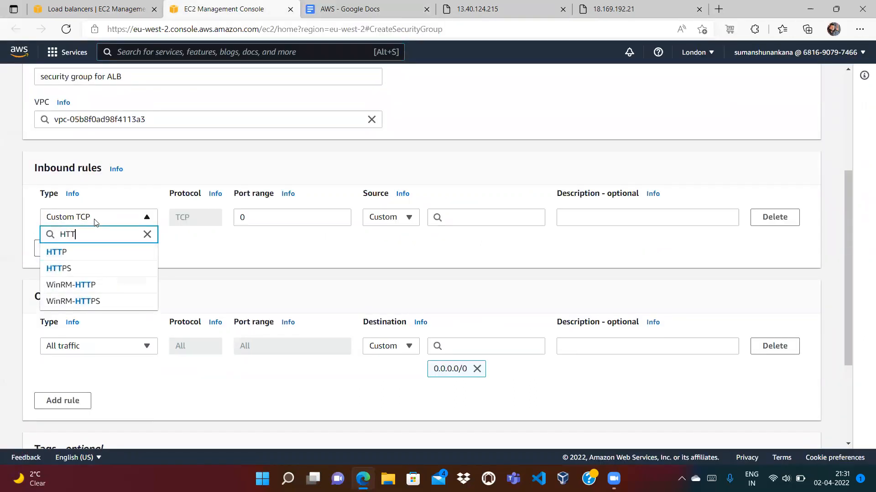
pyautogui.click(76, 252)
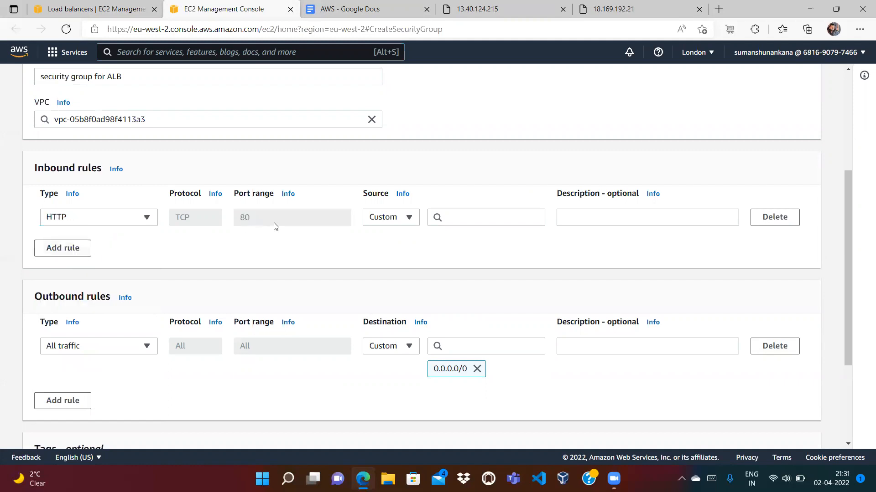
pyautogui.click(395, 218)
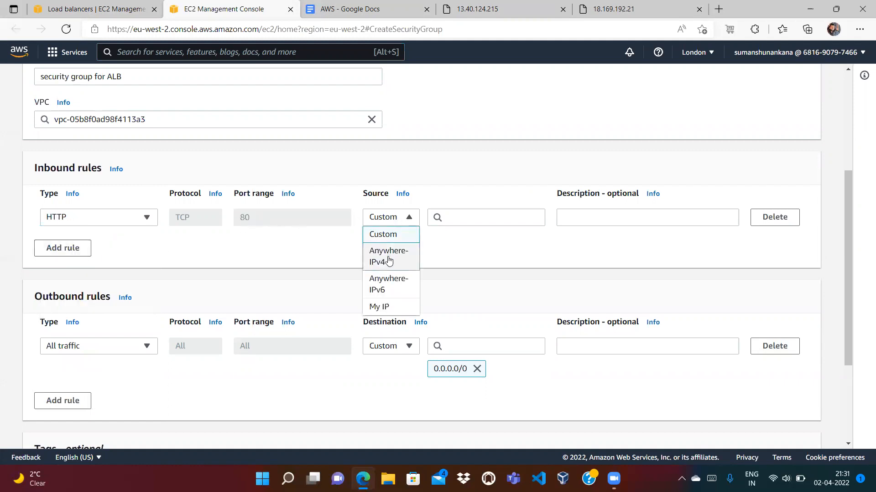
pyautogui.click(389, 261)
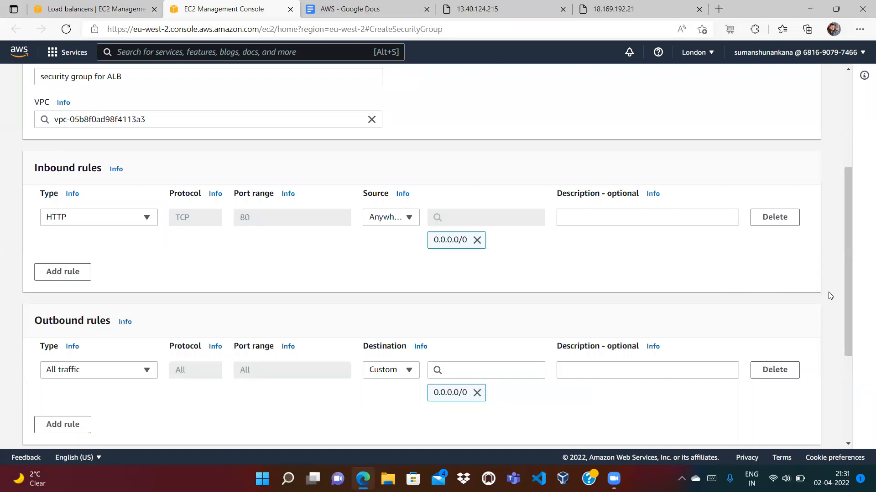
pyautogui.moveTo(847, 297); pyautogui.dragTo(863, 403)
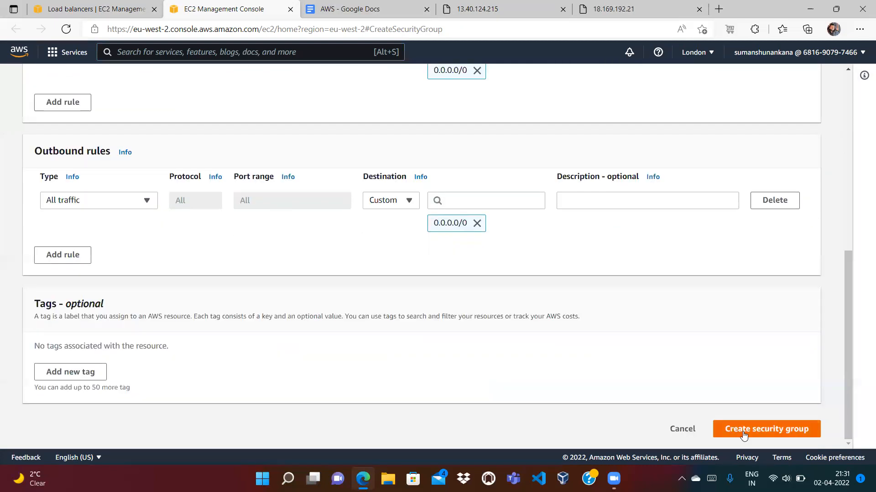
# Add a tag with key Owner and the owner's e-mail address as its value
pyautogui.click(66, 375)
pyautogui.write('o')
pyautogui.press('BackSpace')
pyautogui.write('owner')
pyautogui.press('BackSpace')
pyautogui.press('BackSpace')
pyautogui.press('BackSpace')
pyautogui.press('BackSpace')
pyautogui.press('BackSpace')
pyautogui.write('Owner')
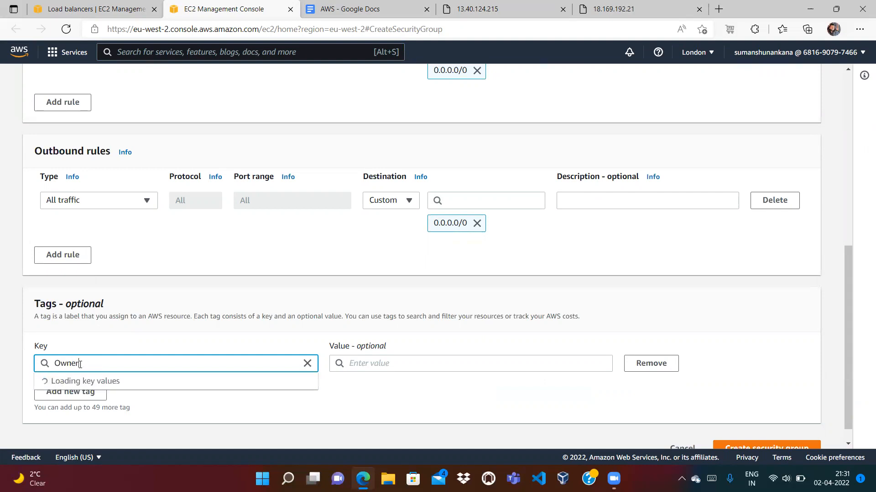
pyautogui.press('Tab')
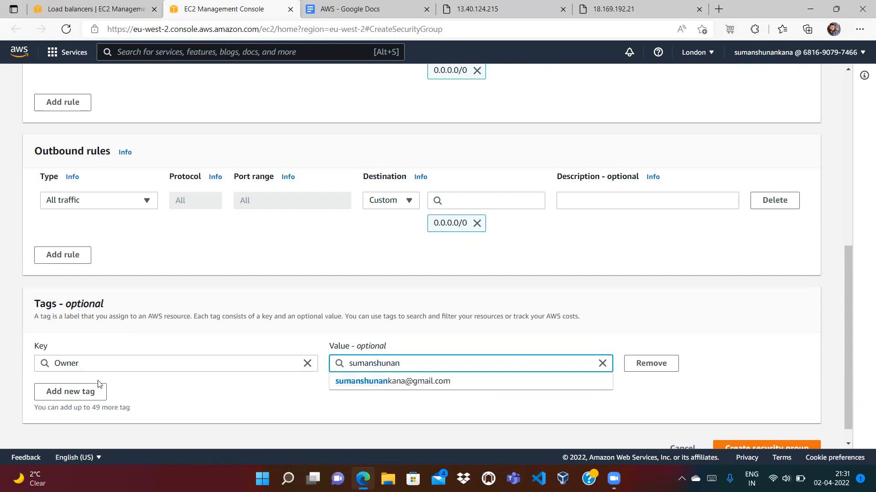
pyautogui.click(364, 382)
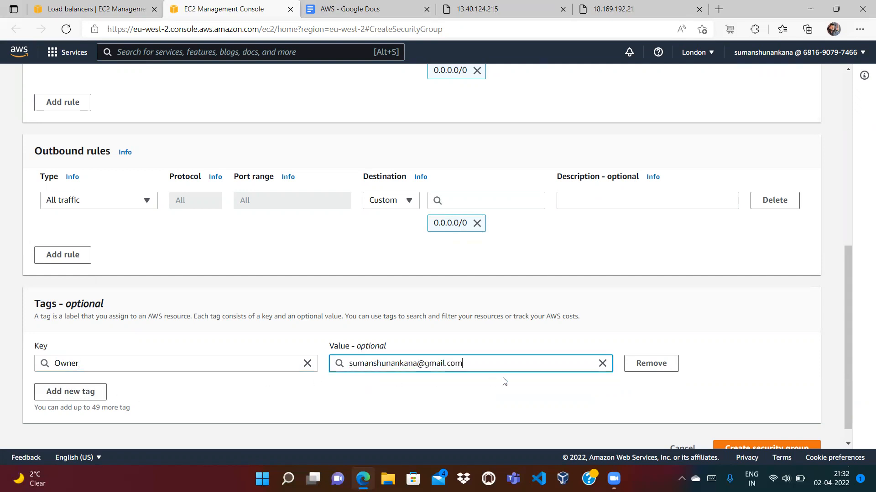
# Create the my-alb-sg security group and view it in the Security Groups list
pyautogui.scroll(-1, 846, 444)
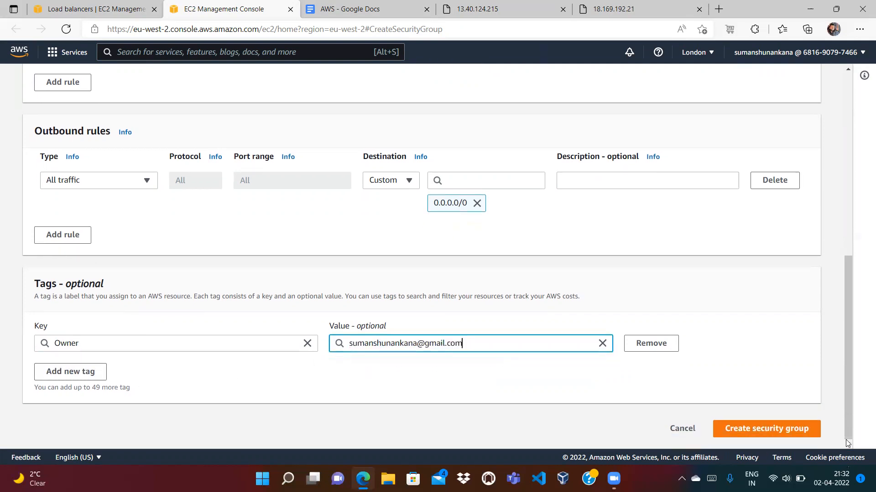
pyautogui.click(790, 430)
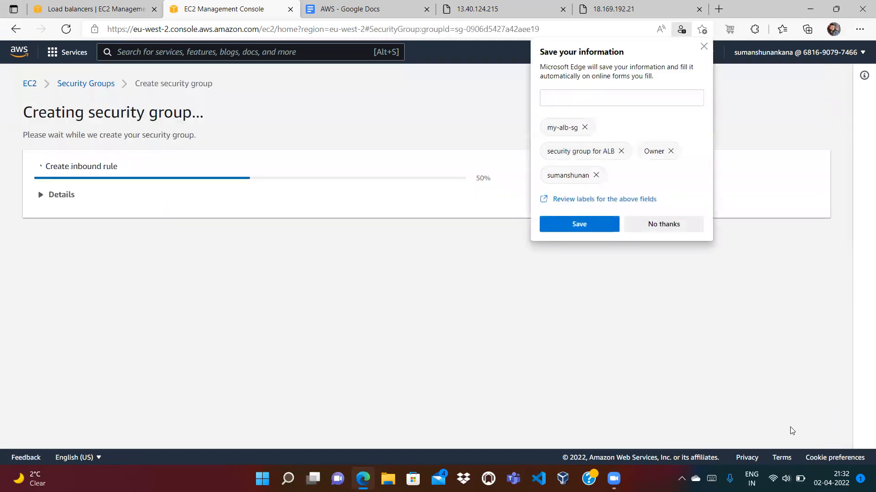
pyautogui.click(654, 232)
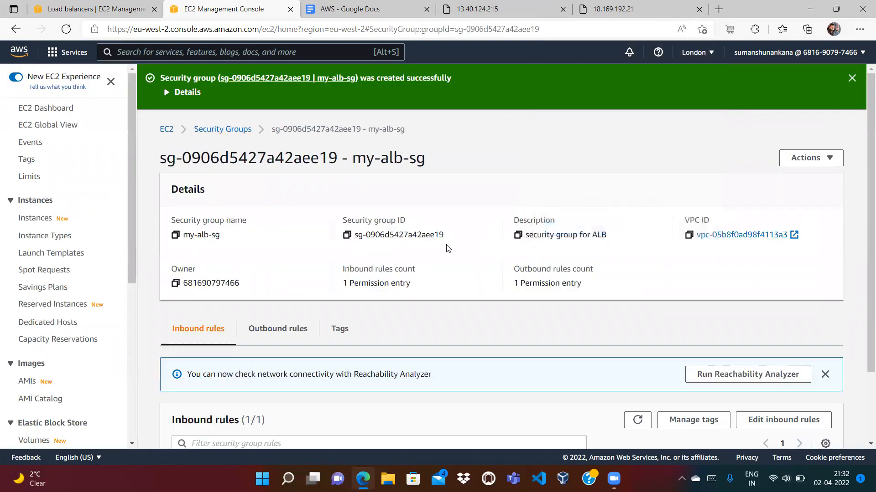
pyautogui.scroll(-5, 132, 321)
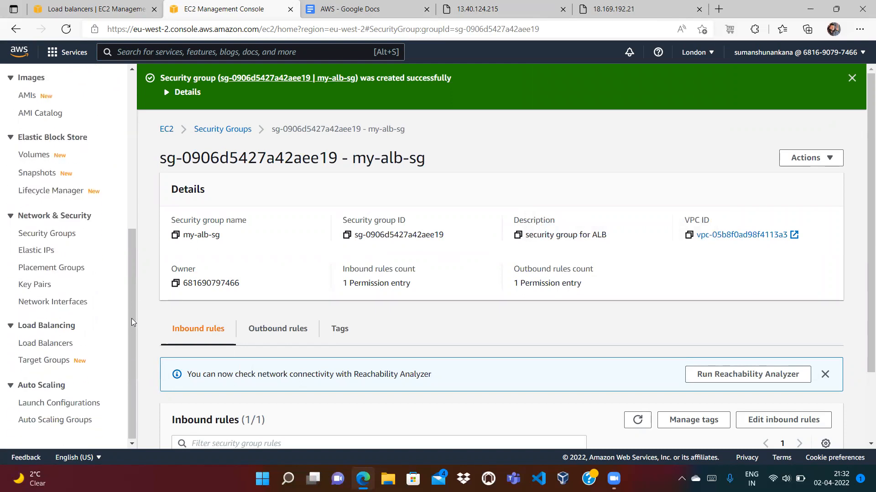
pyautogui.click(50, 234)
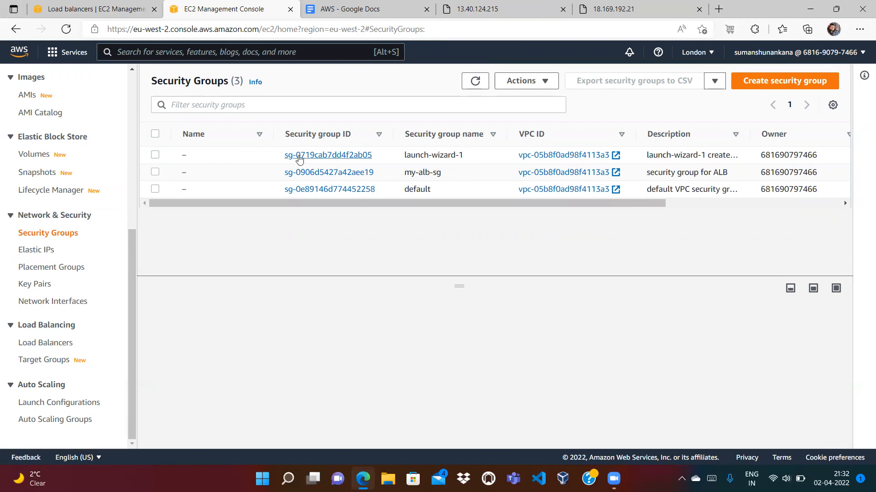
# Refresh the security group list, attach my-alb-sg to the ALB, and remove default
pyautogui.click(122, 10)
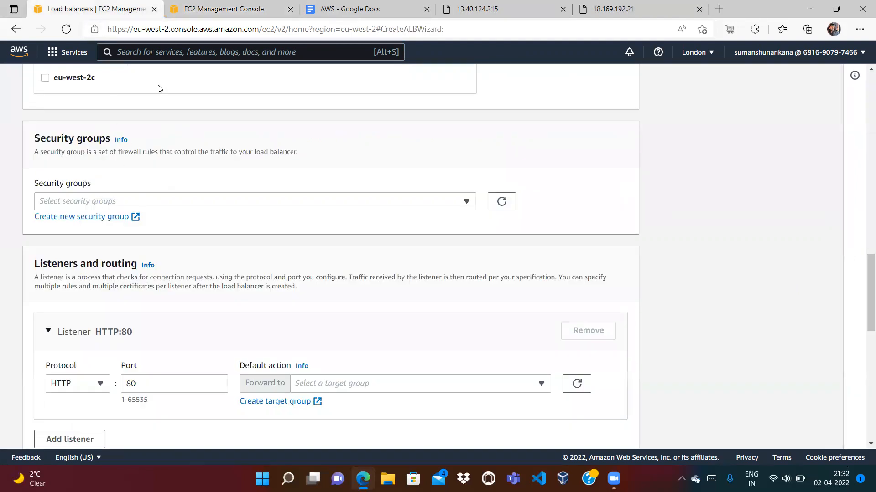
pyautogui.click(501, 205)
pyautogui.click(451, 202)
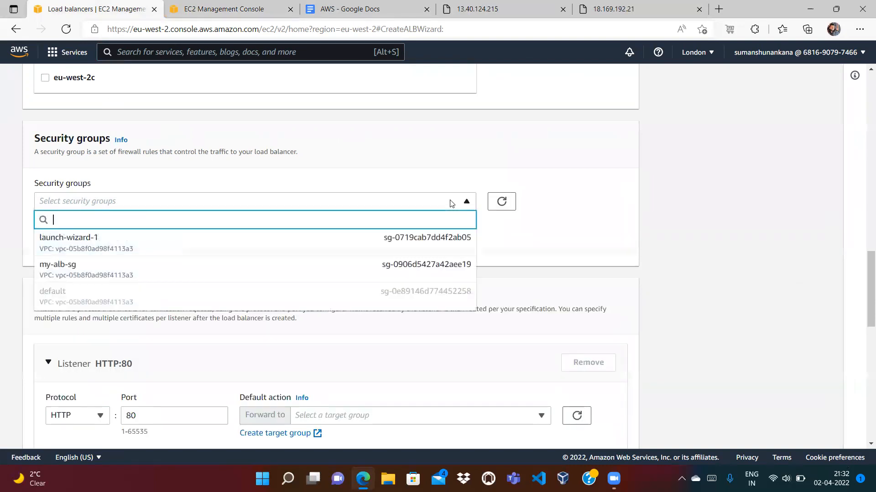
pyautogui.click(99, 269)
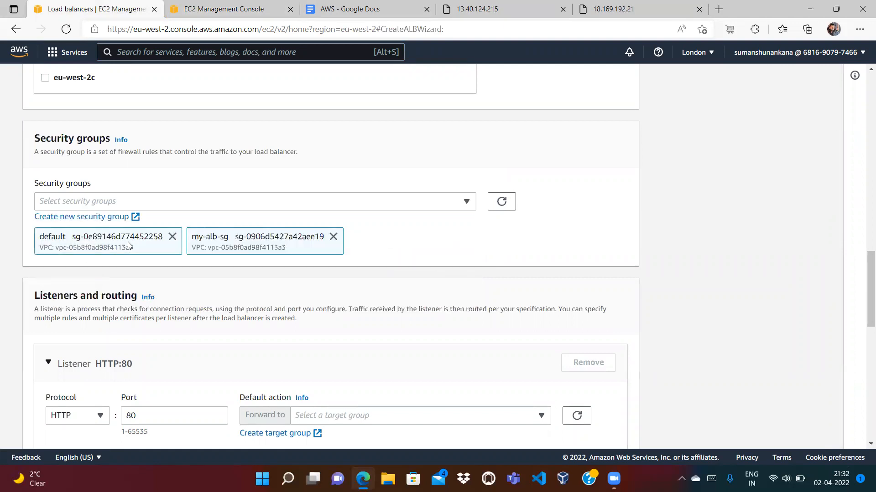
pyautogui.click(172, 236)
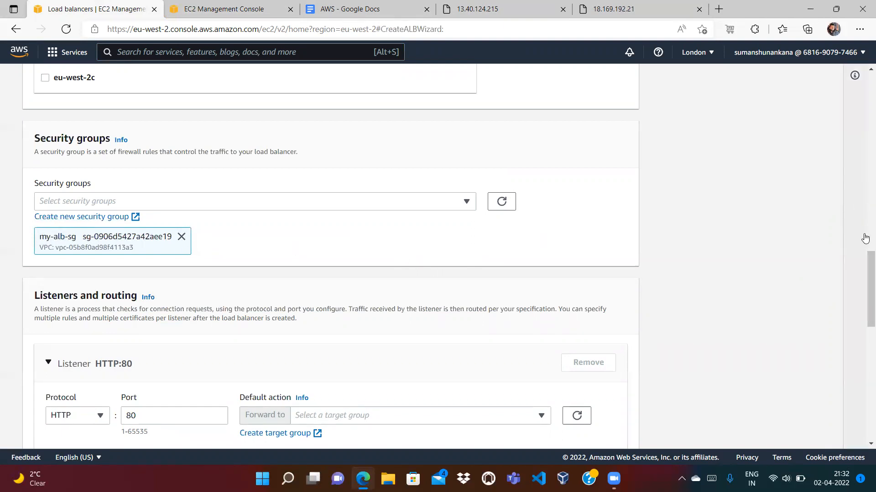
# Scroll the ALB form and re-check Load Balancer in the AWS notes diagram
pyautogui.moveTo(864, 264); pyautogui.dragTo(863, 313)
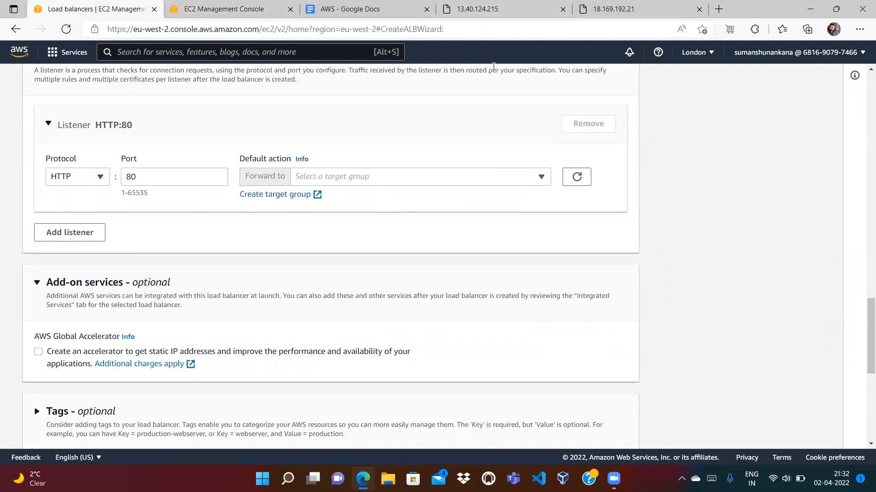
pyautogui.scroll(3, 863, 338)
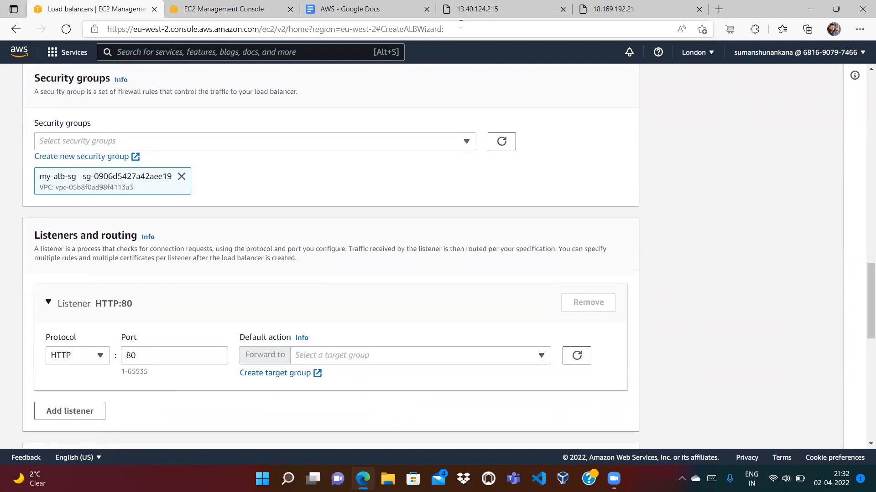
pyautogui.click(365, 15)
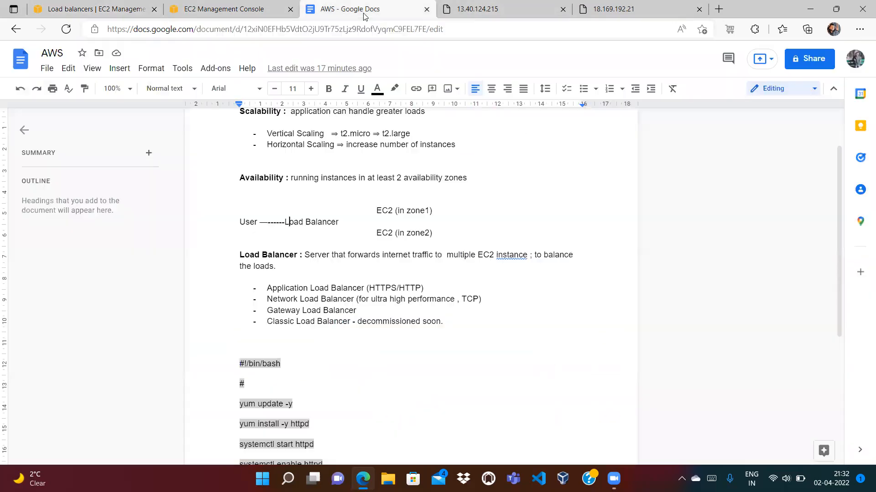
pyautogui.moveTo(343, 223); pyautogui.dragTo(285, 223)
pyautogui.click(305, 233)
# Close the EC2 Security Groups console tab, landing back on the Load balancers wizard
pyautogui.click(106, 7)
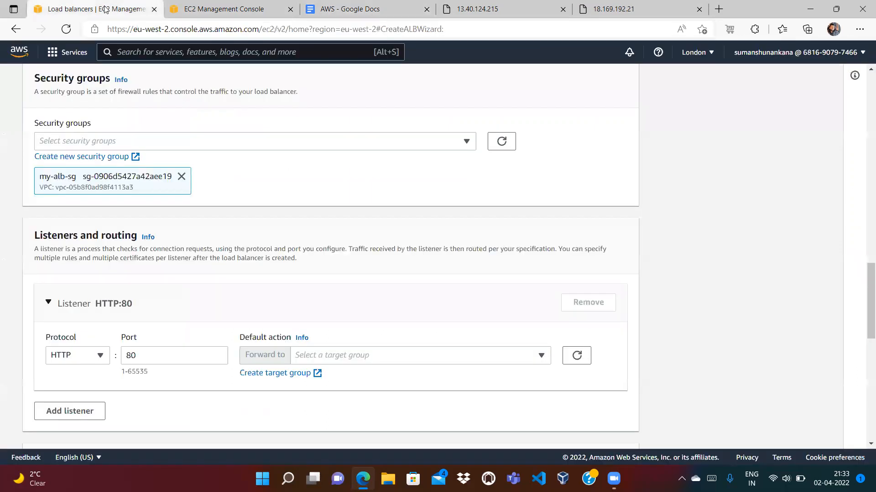
pyautogui.click(186, 5)
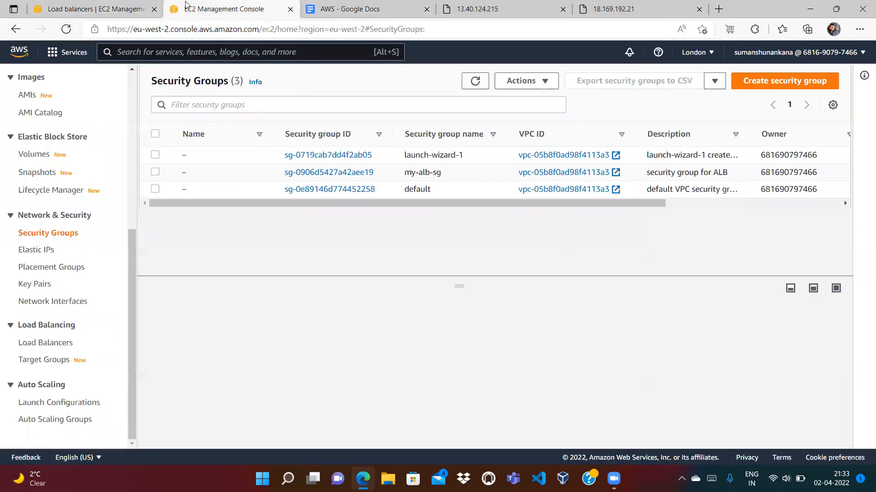
pyautogui.click(291, 9)
pyautogui.click(98, 11)
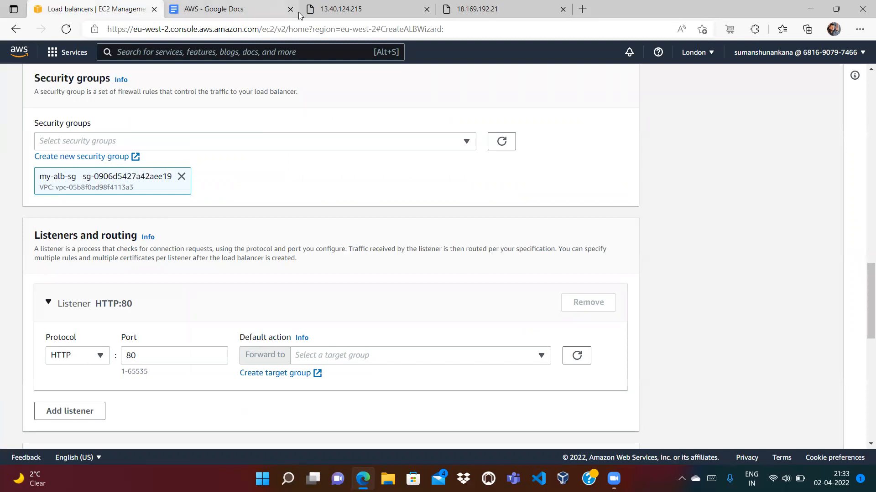
# Label the User-to-Load Balancer arrow in the AWS notes diagram with http/80
pyautogui.click(246, 9)
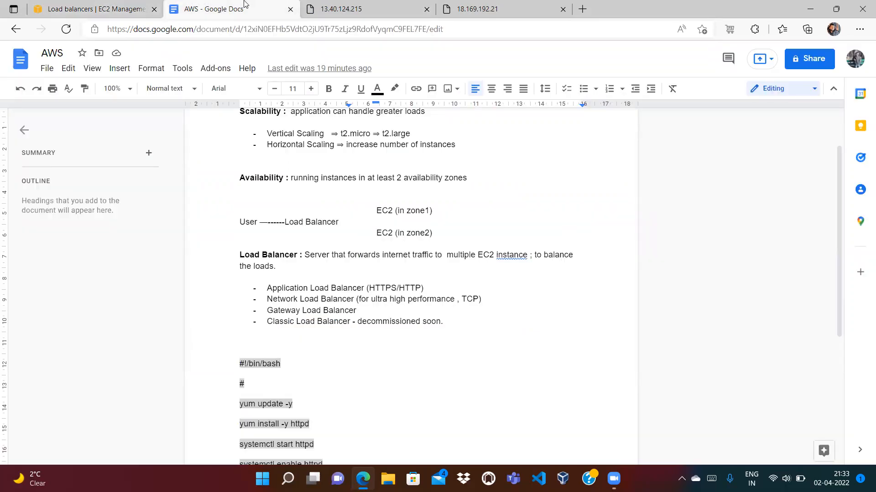
pyautogui.click(266, 219)
pyautogui.write('http/')
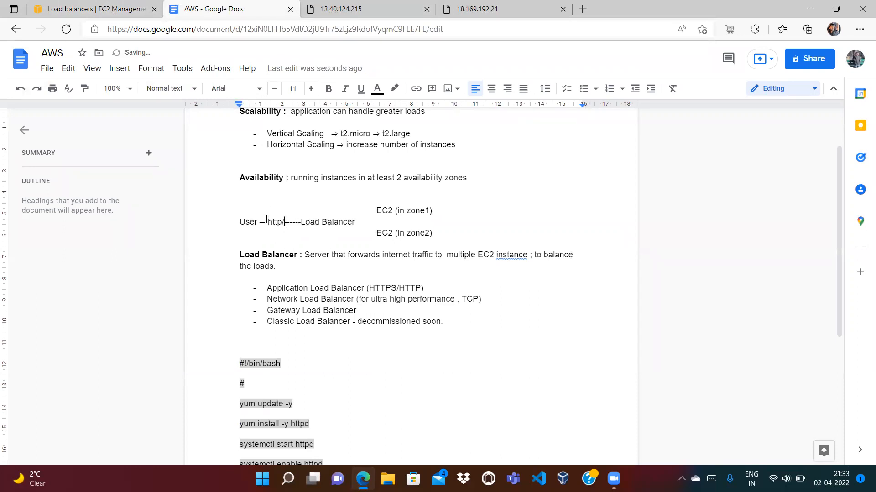
pyautogui.write('80')
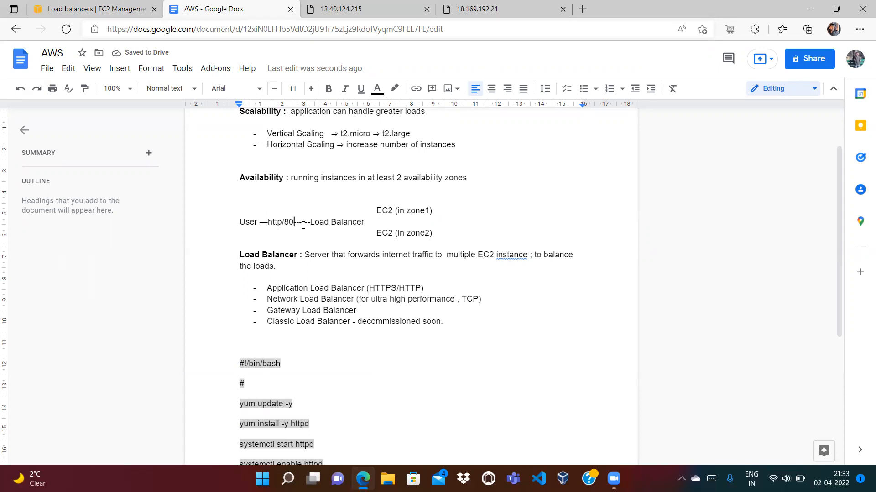
# From the ALB listener settings, start creating a new instance-based target group
pyautogui.click(101, 12)
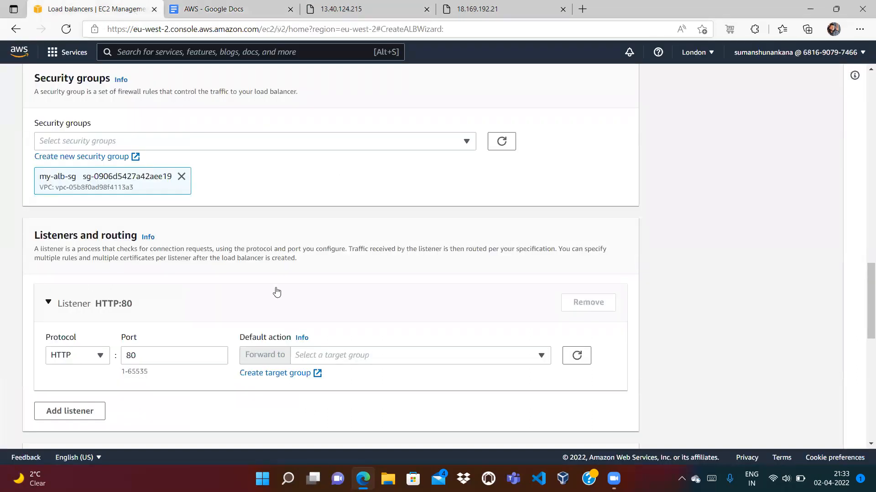
pyautogui.click(374, 359)
pyautogui.click(373, 358)
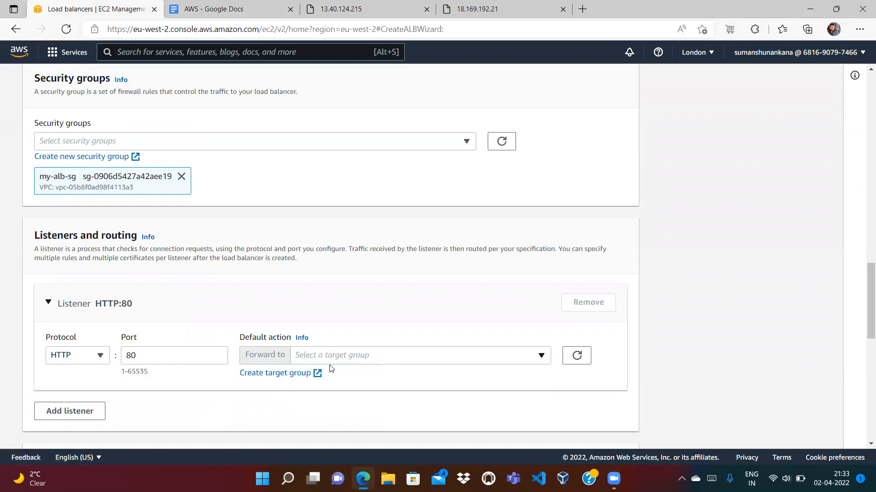
pyautogui.click(281, 375)
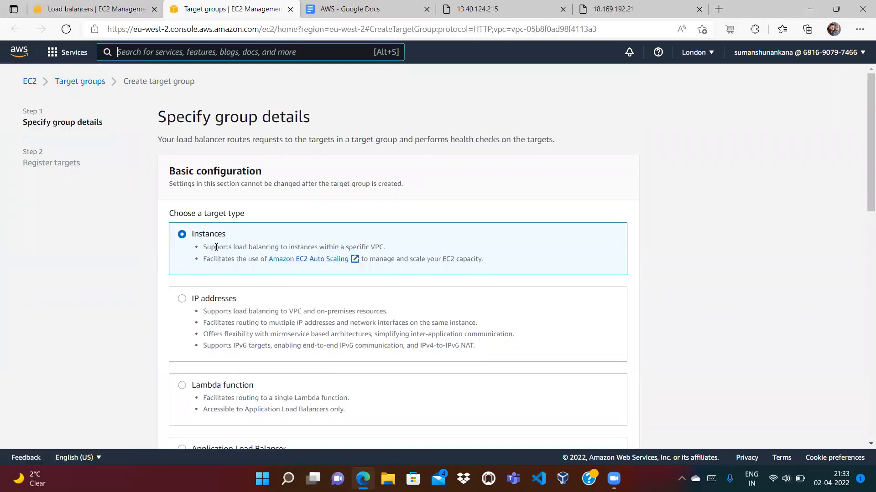
pyautogui.click(368, 13)
pyautogui.click(242, 16)
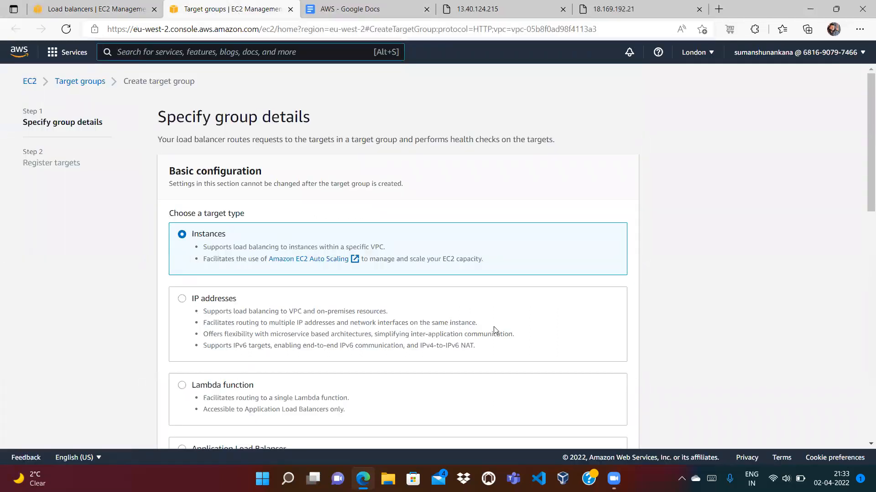
# Name the target group My-TargetGroup on HTTP:80 and continue to Register targets
pyautogui.moveTo(863, 147); pyautogui.dragTo(862, 228)
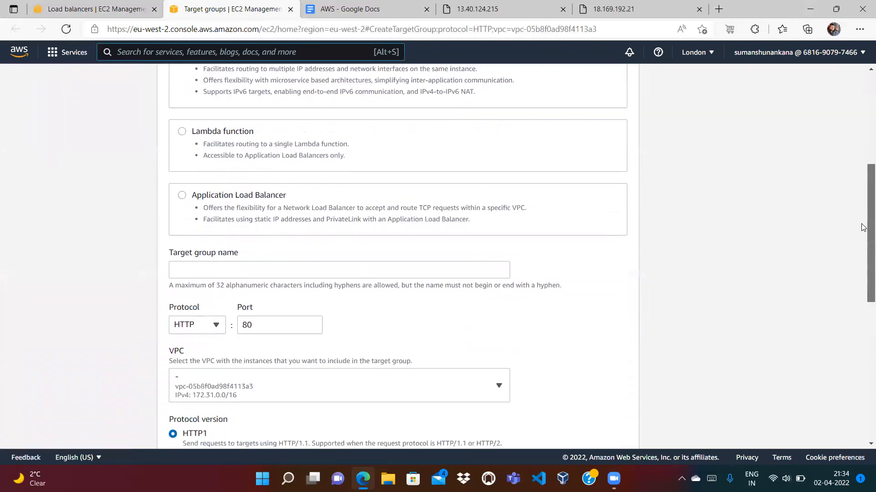
pyautogui.click(472, 268)
pyautogui.write('My')
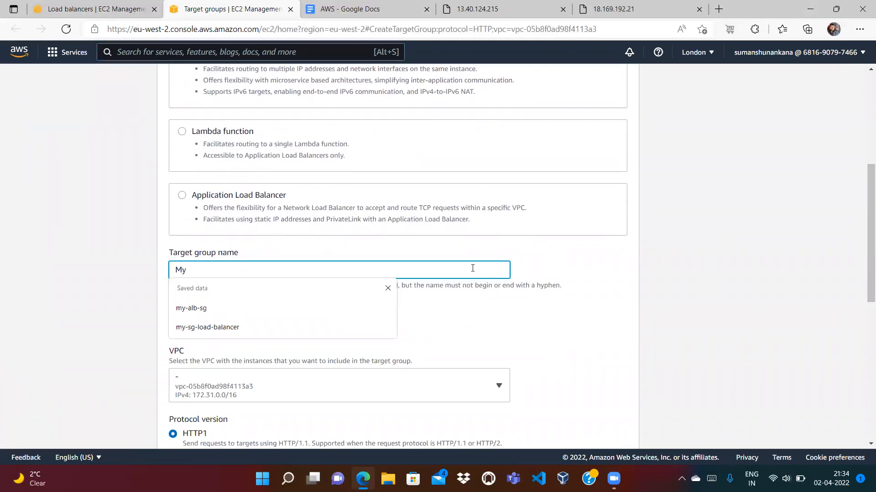
pyautogui.write('-TargetGroup')
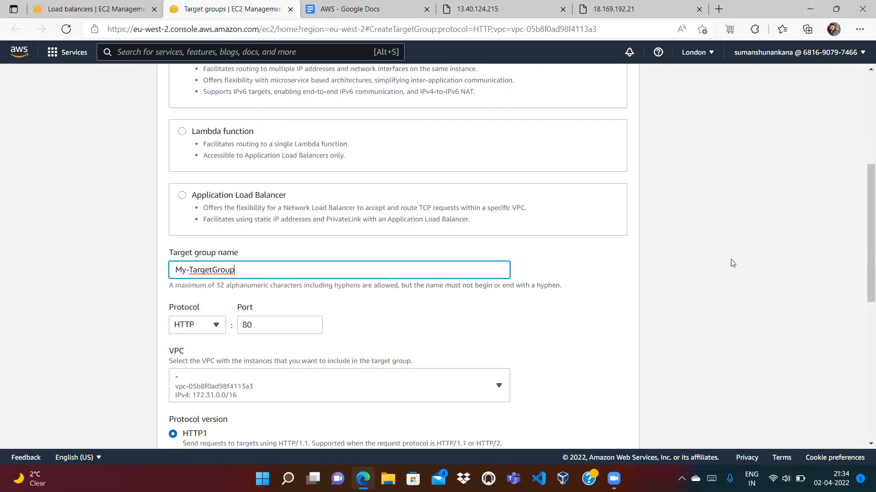
pyautogui.scroll(-2, 863, 250)
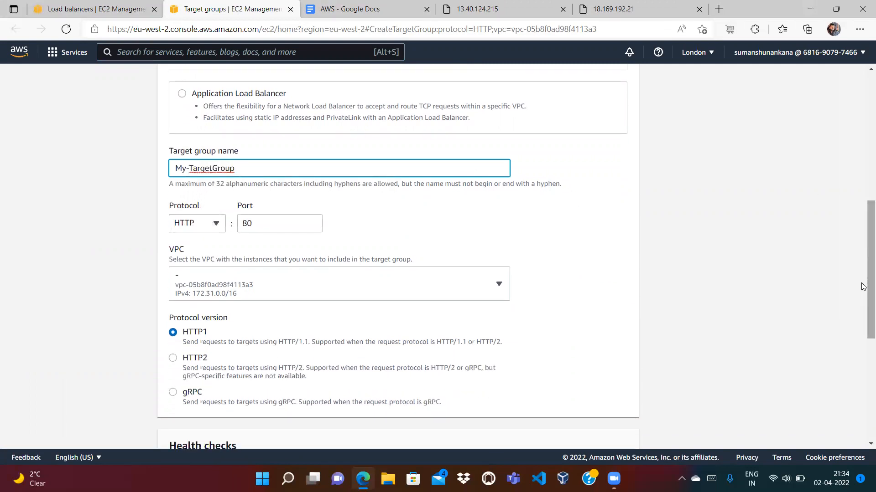
pyautogui.click(472, 14)
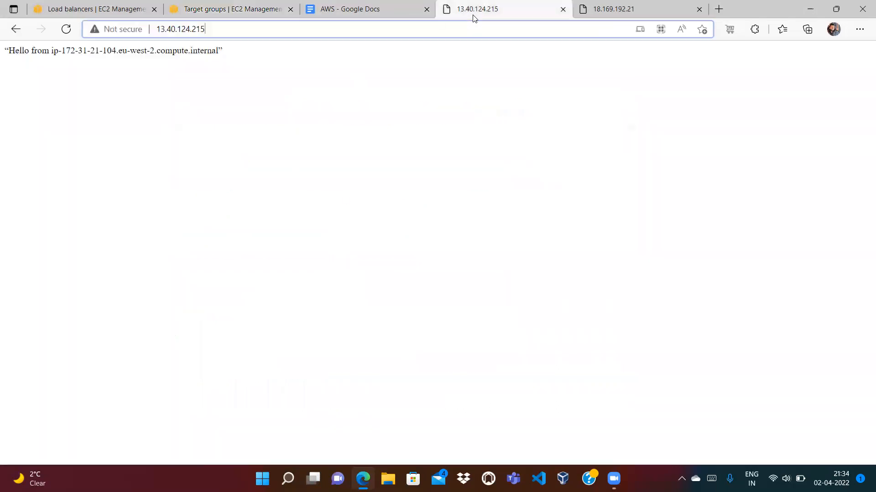
pyautogui.click(228, 10)
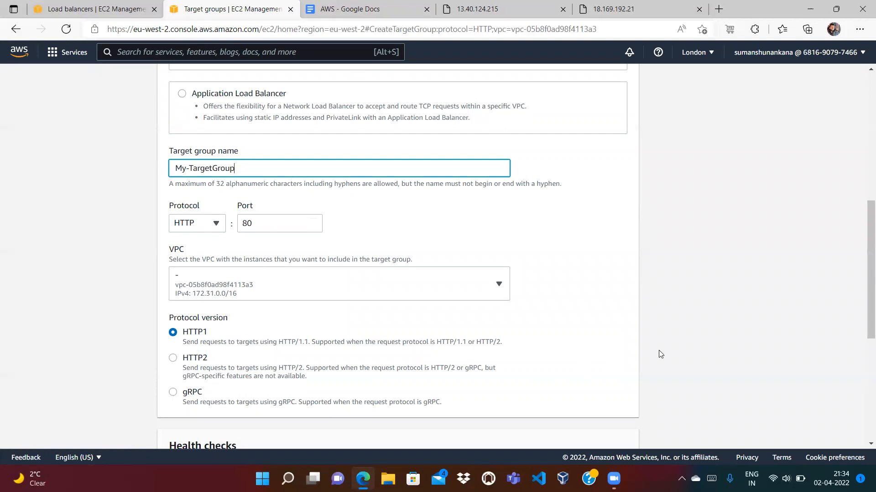
pyautogui.scroll(-5, 864, 319)
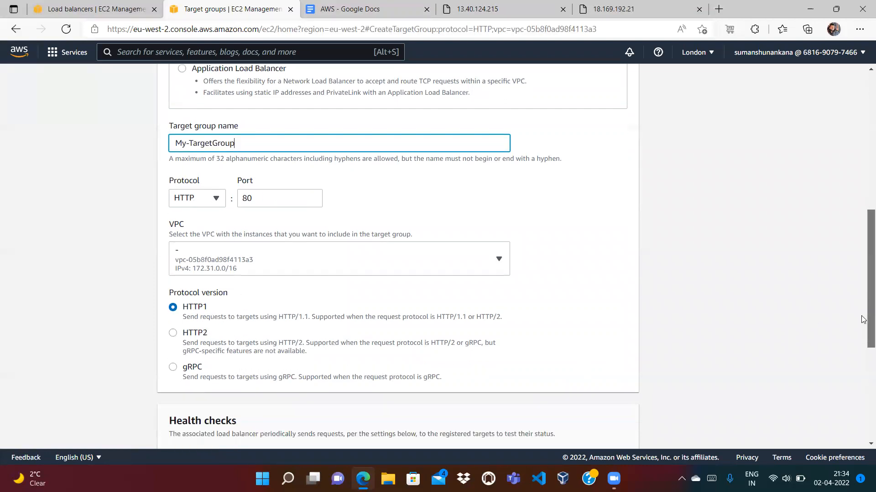
pyautogui.scroll(-1, 863, 395)
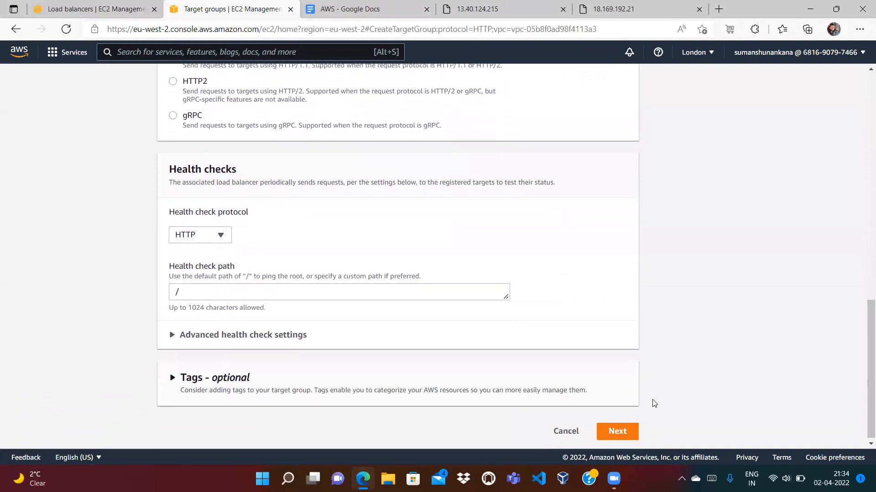
pyautogui.click(618, 432)
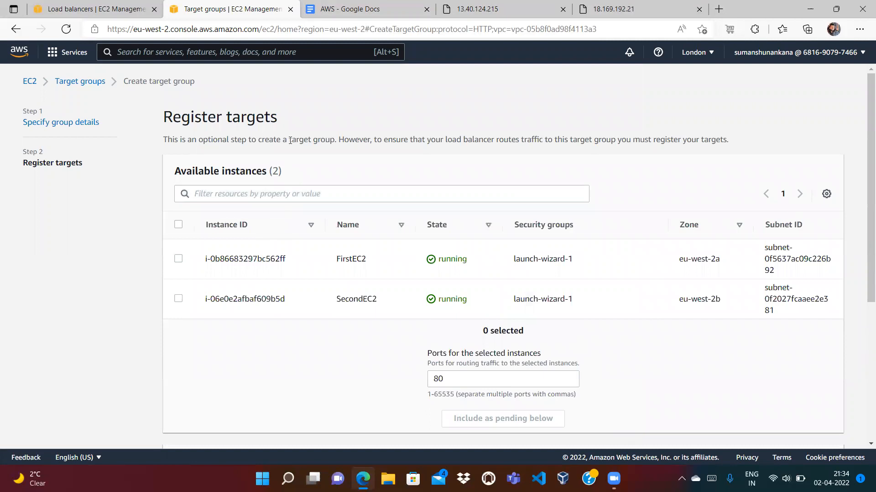
# Include FirstEC2 and SecondEC2 as pending port-80 targets and create My-TargetGroup
pyautogui.click(364, 7)
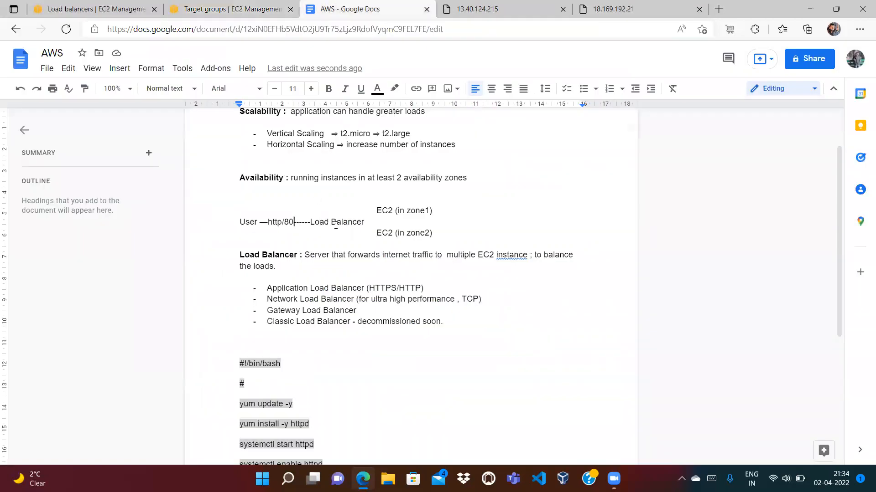
pyautogui.click(255, 10)
pyautogui.click(178, 259)
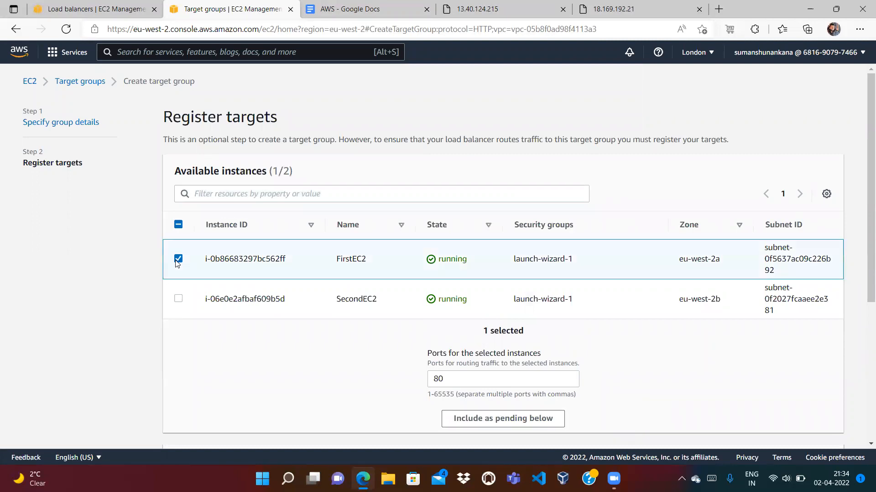
pyautogui.click(178, 299)
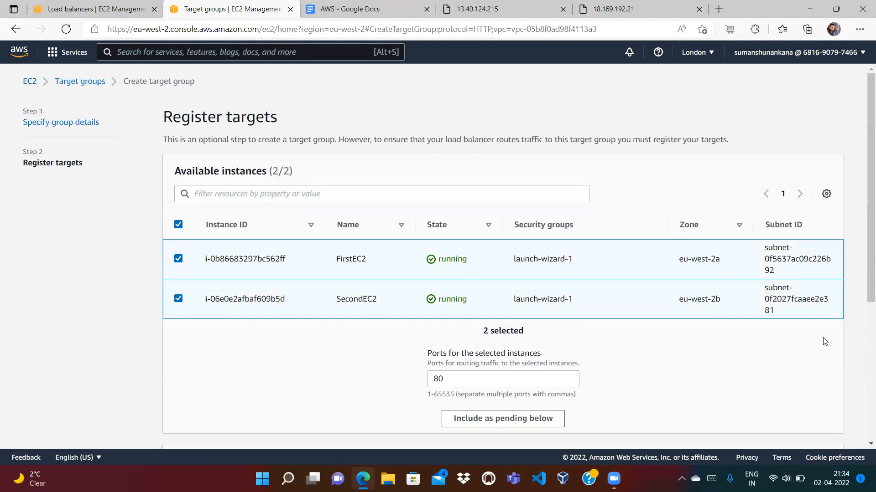
pyautogui.moveTo(863, 248); pyautogui.dragTo(864, 386)
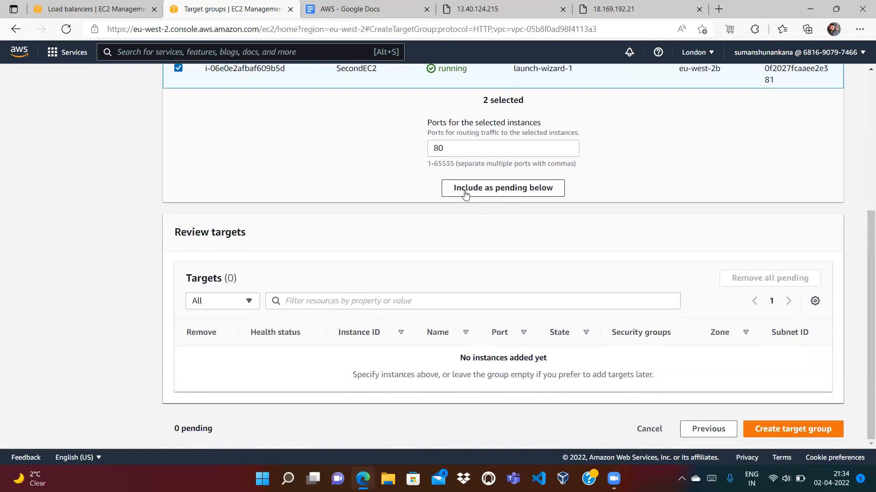
pyautogui.click(524, 194)
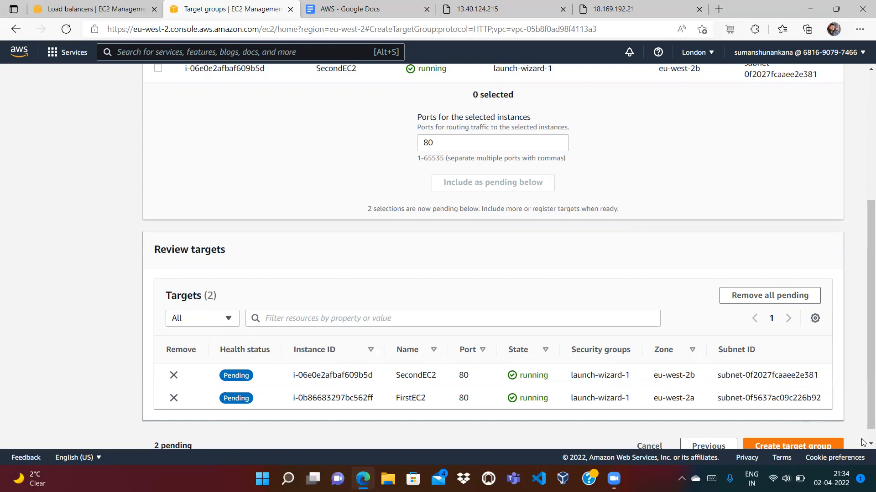
pyautogui.scroll(-1, 863, 442)
pyautogui.click(797, 429)
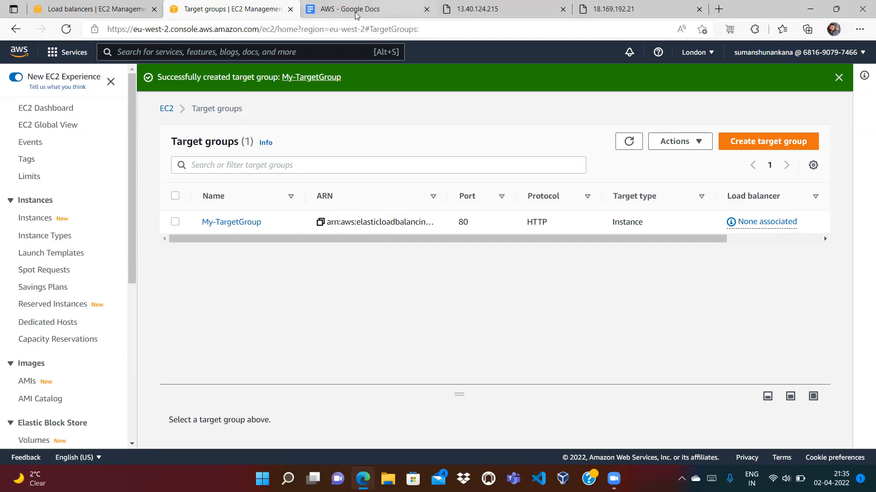
# Check the notes and the Target groups list showing My-TargetGroup, then resume the ALB wizard
pyautogui.click(367, 9)
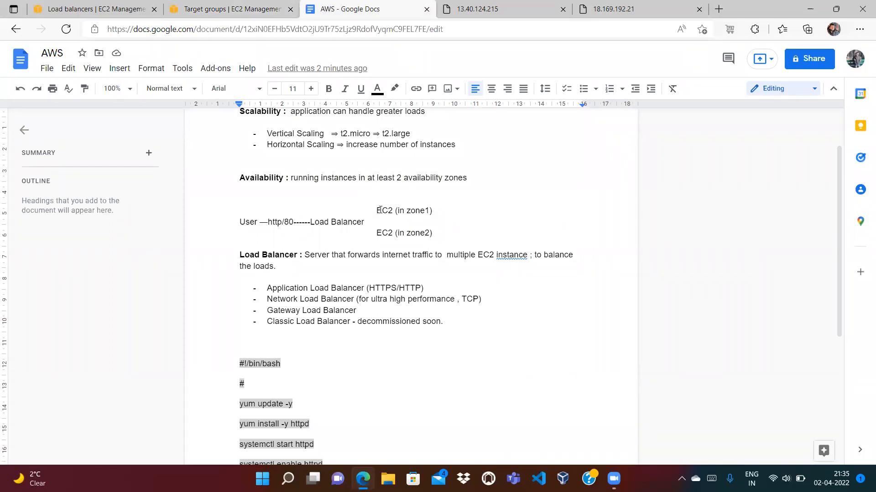
pyautogui.click(253, 12)
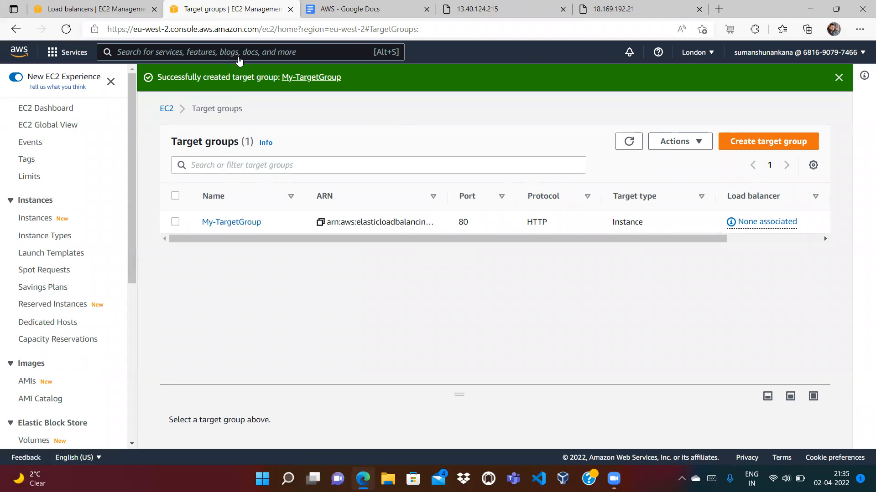
pyautogui.click(116, 11)
# Refresh target groups, forward the HTTP:80 listener to My-TargetGroup, and create MyLoadBalancer-ALB
pyautogui.click(568, 358)
pyautogui.click(542, 356)
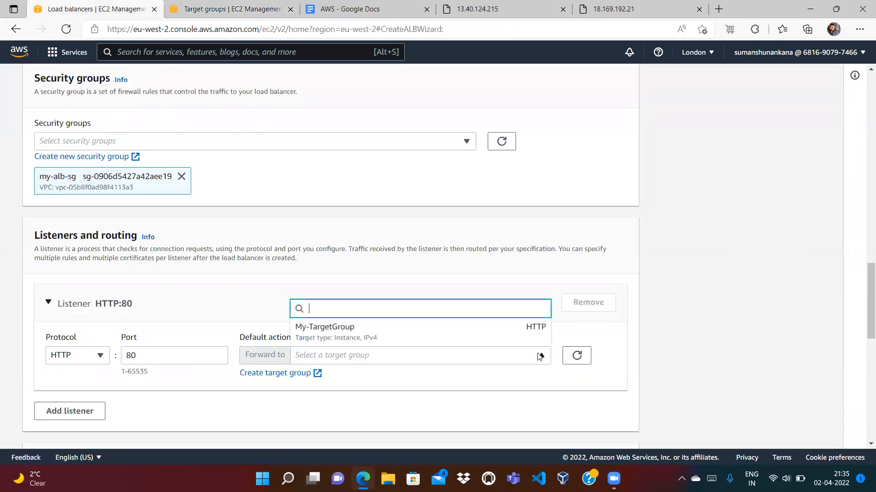
pyautogui.click(440, 339)
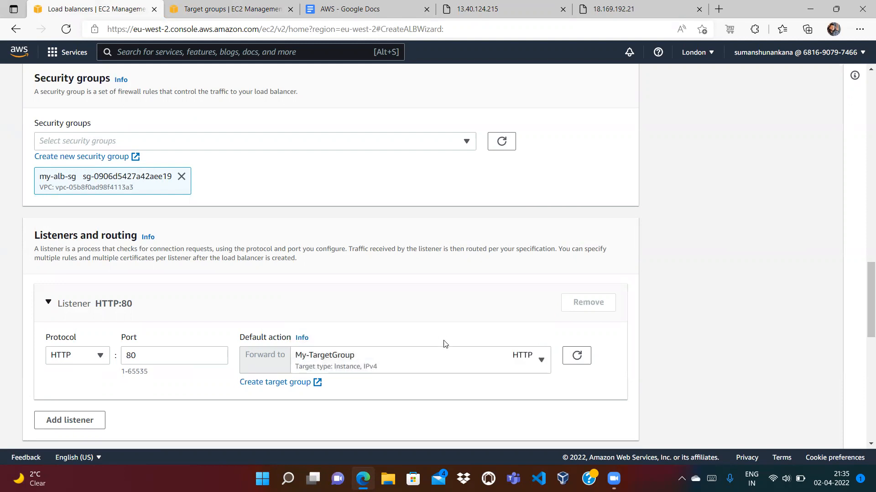
pyautogui.moveTo(864, 293); pyautogui.dragTo(866, 412)
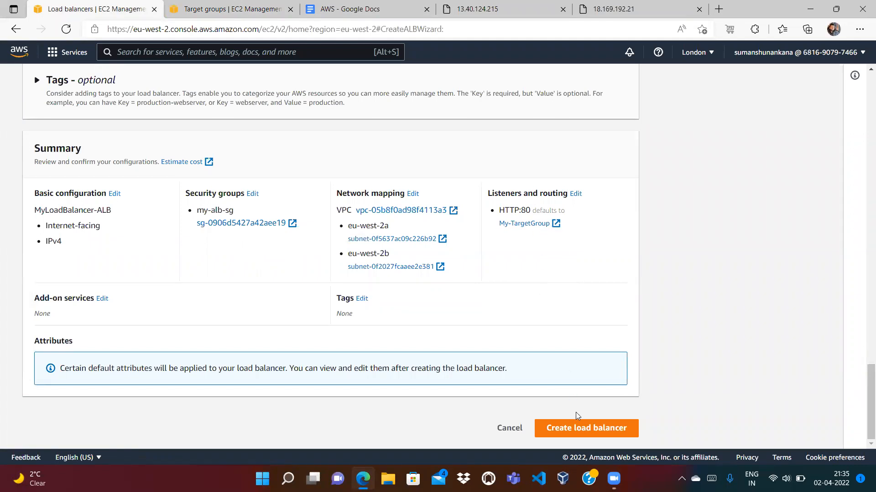
pyautogui.click(569, 429)
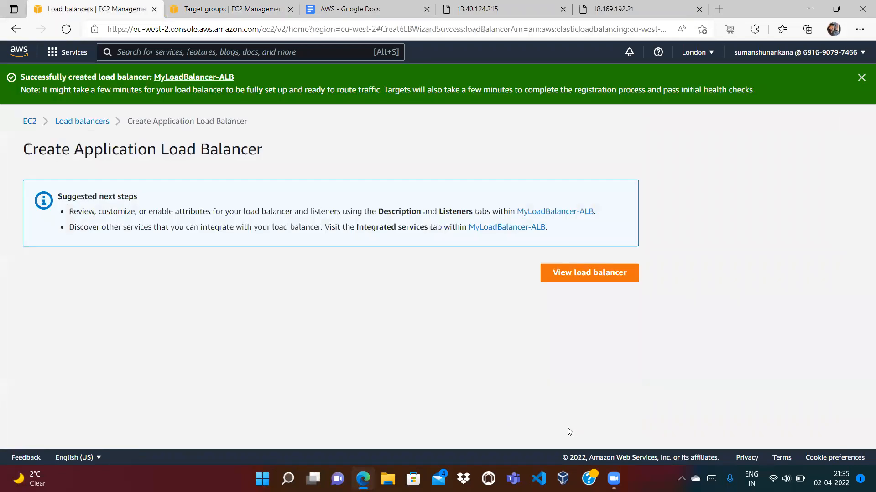
# View the new load balancer and refresh Target groups to see My-TargetGroup attached
pyautogui.click(580, 278)
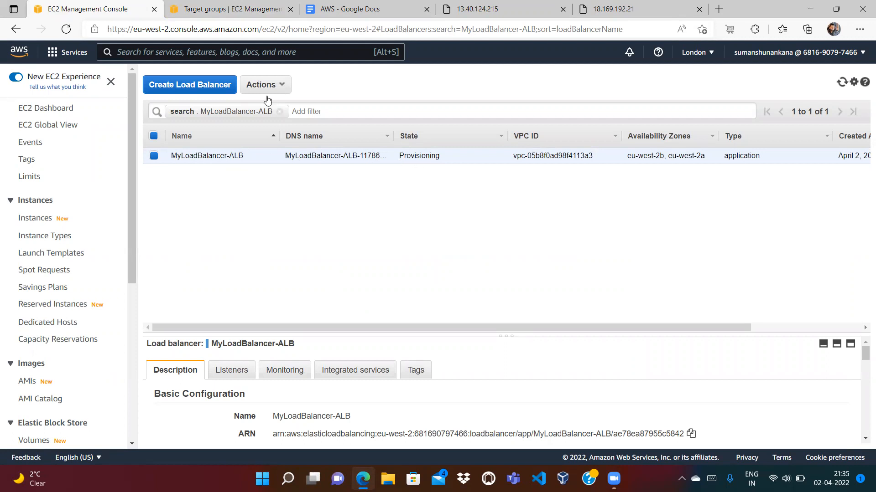
pyautogui.click(248, 13)
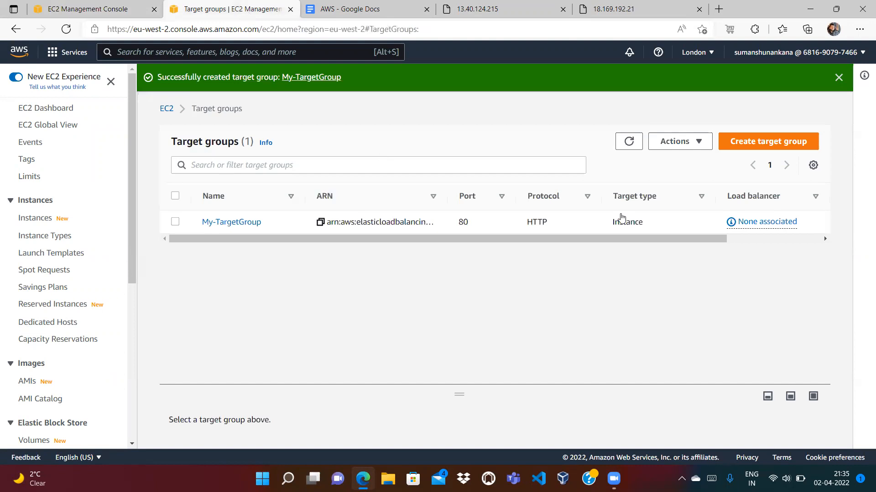
pyautogui.click(629, 141)
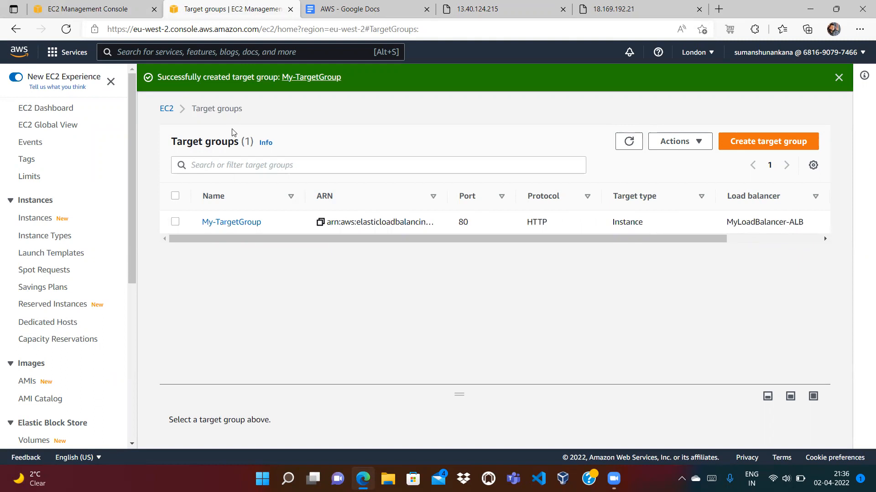
# Clear the load balancer search filter and copy MyLoadBalancer-ALB's DNS name
pyautogui.click(114, 15)
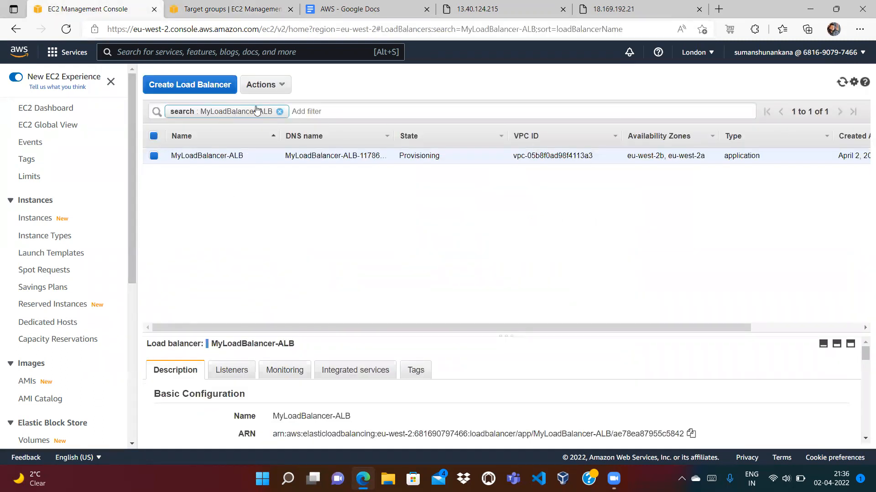
pyautogui.click(279, 111)
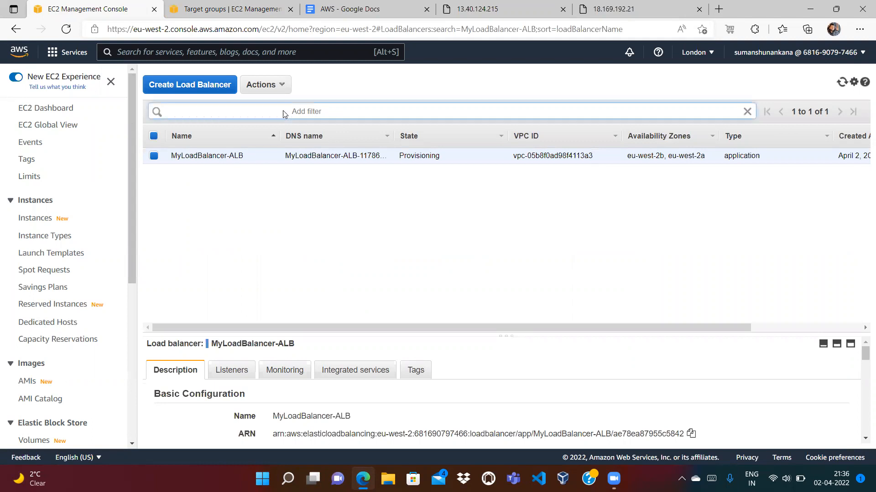
pyautogui.click(308, 229)
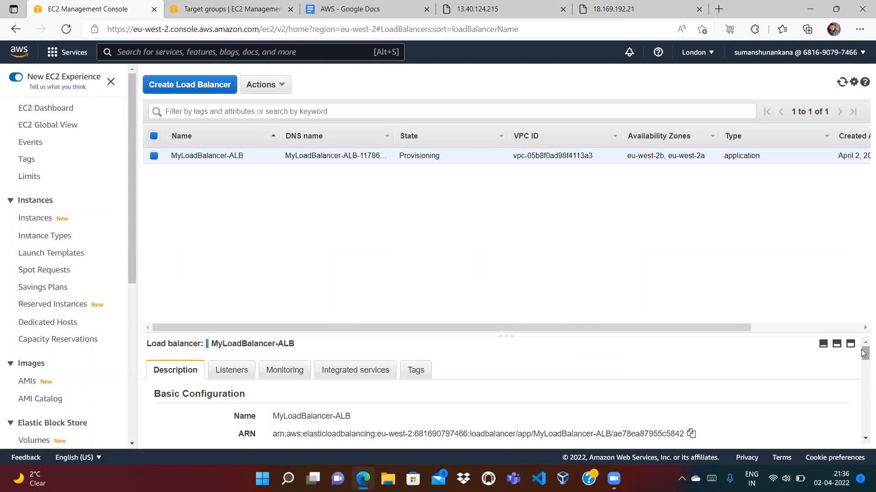
pyautogui.moveTo(864, 354); pyautogui.dragTo(863, 362)
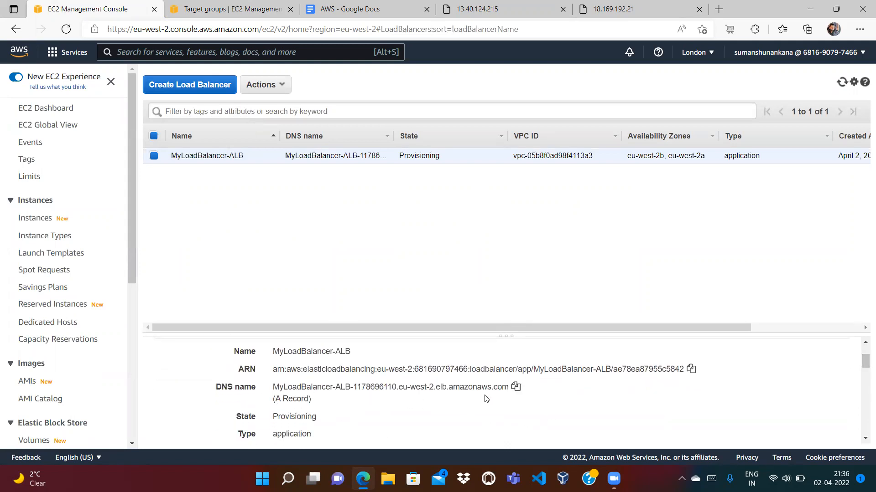
pyautogui.click(515, 388)
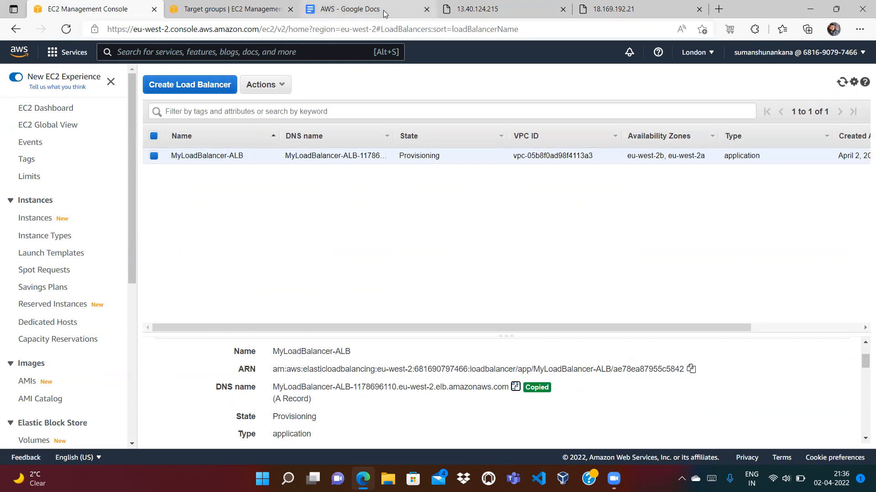
pyautogui.click(349, 8)
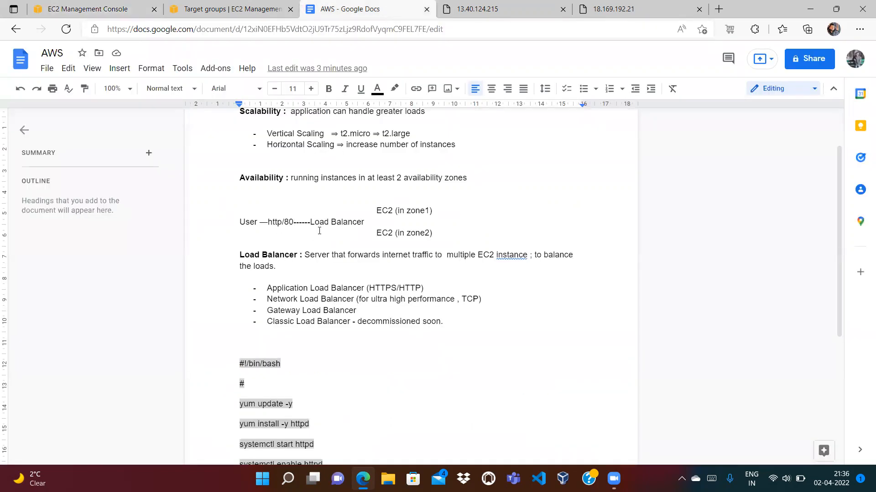
# Paste the load balancer's DNS name into a new Edge tab; the page can't be reached yet
pyautogui.click(719, 8)
pyautogui.hotkey('ctrl', 'v')
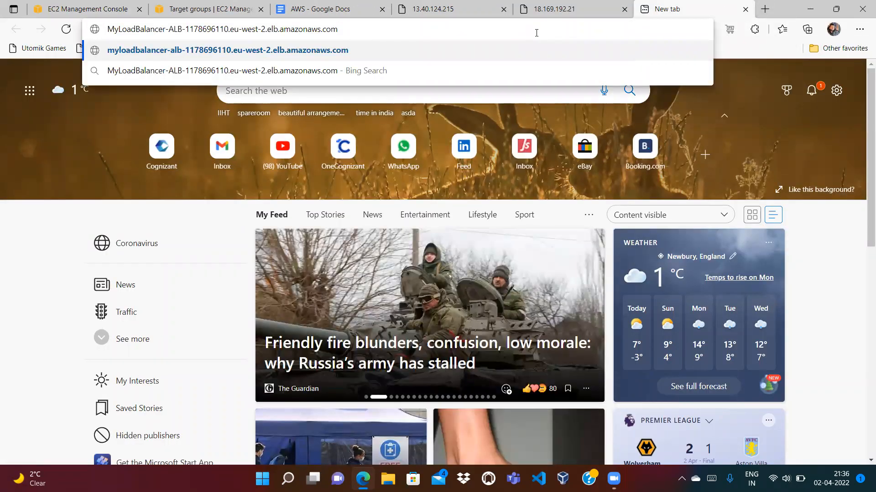
pyautogui.press('Return')
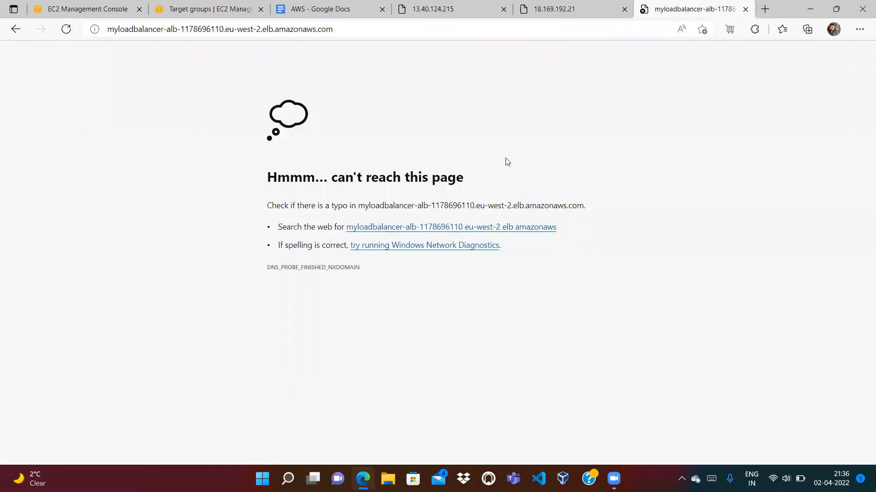
pyautogui.click(86, 8)
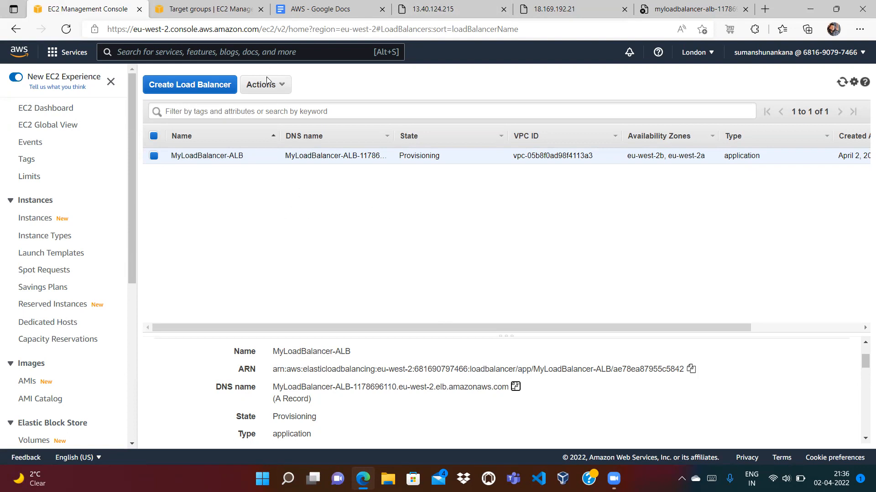
# Open My-TargetGroup's details to see its two registered instances
pyautogui.click(261, 94)
pyautogui.click(438, 262)
pyautogui.click(130, 346)
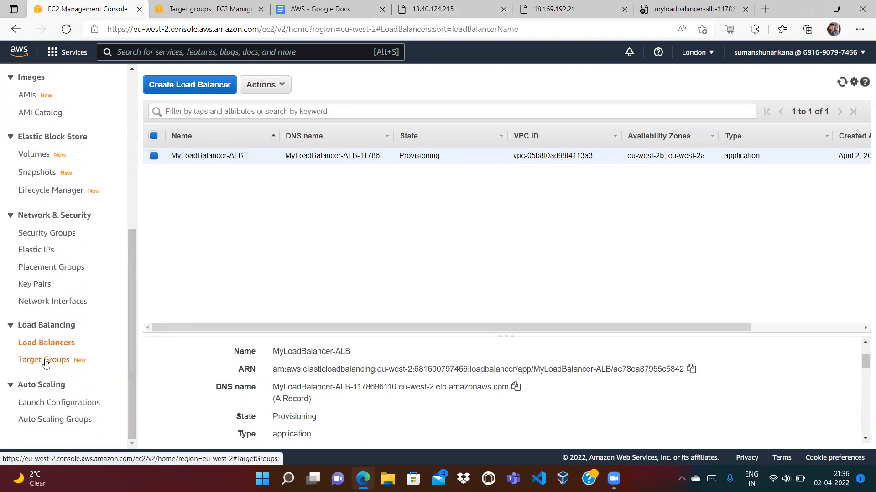
pyautogui.click(221, 10)
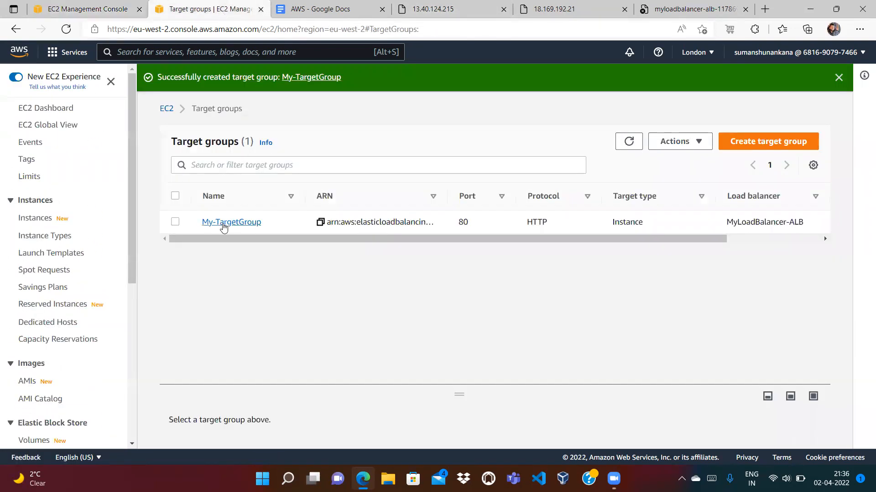
pyautogui.click(223, 225)
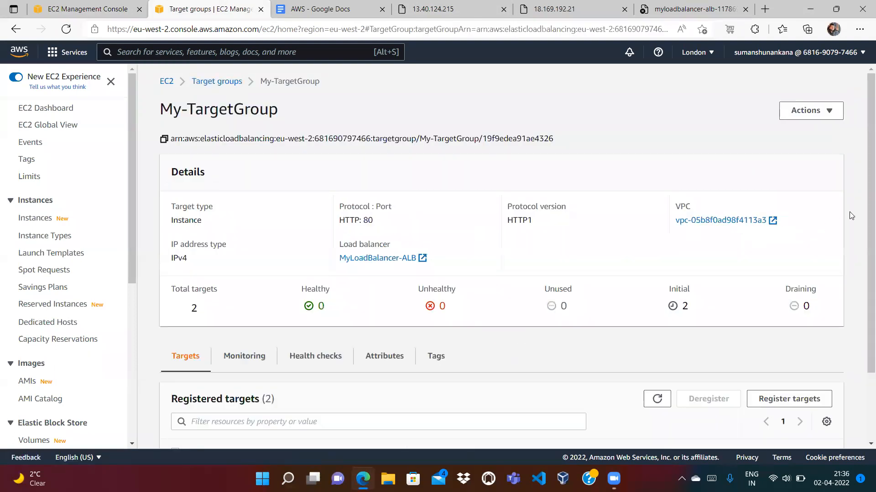
pyautogui.scroll(-3, 863, 207)
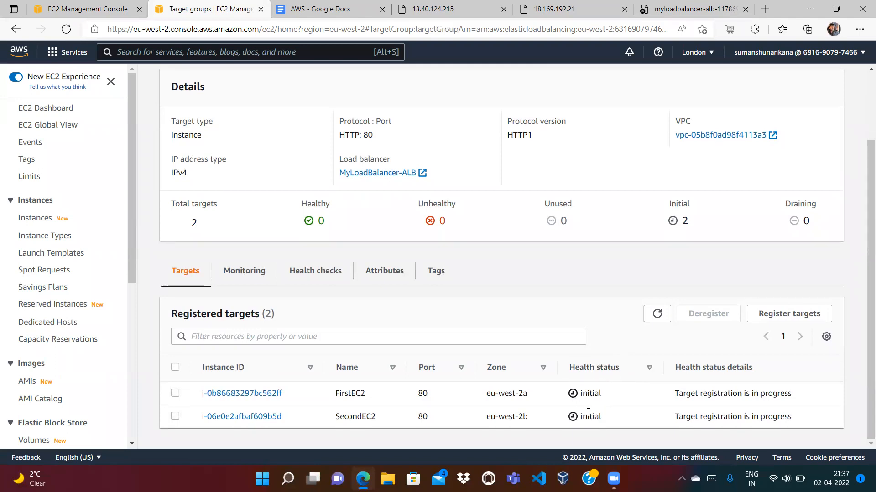
# Glance at the first instance's hello page and the notes, then refresh My-TargetGroup's target health
pyautogui.click(93, 11)
pyautogui.click(187, 17)
pyautogui.click(440, 10)
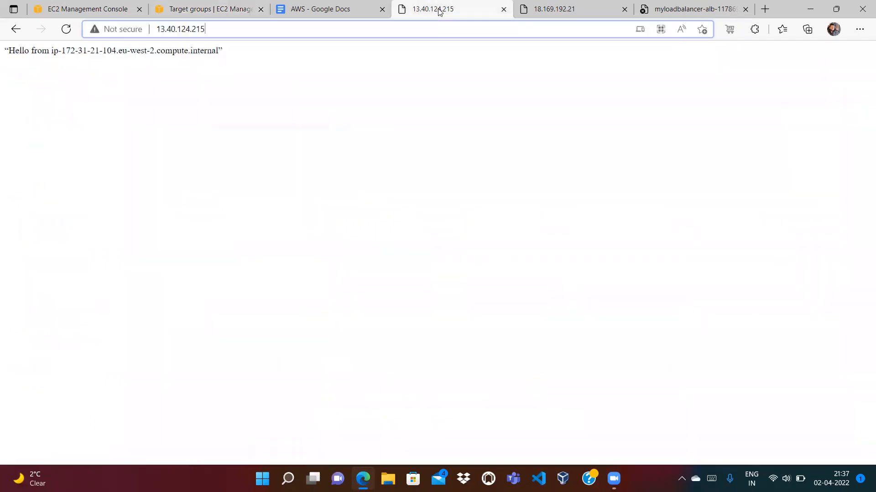
pyautogui.click(364, 6)
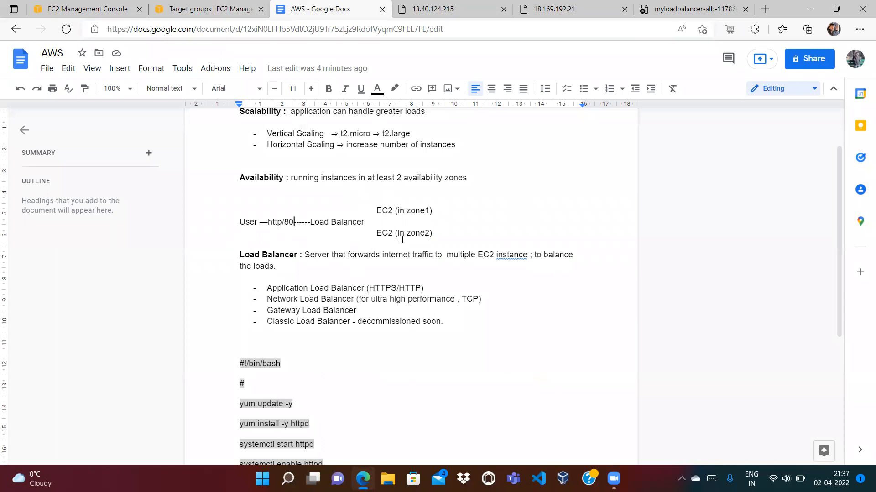
pyautogui.click(219, 12)
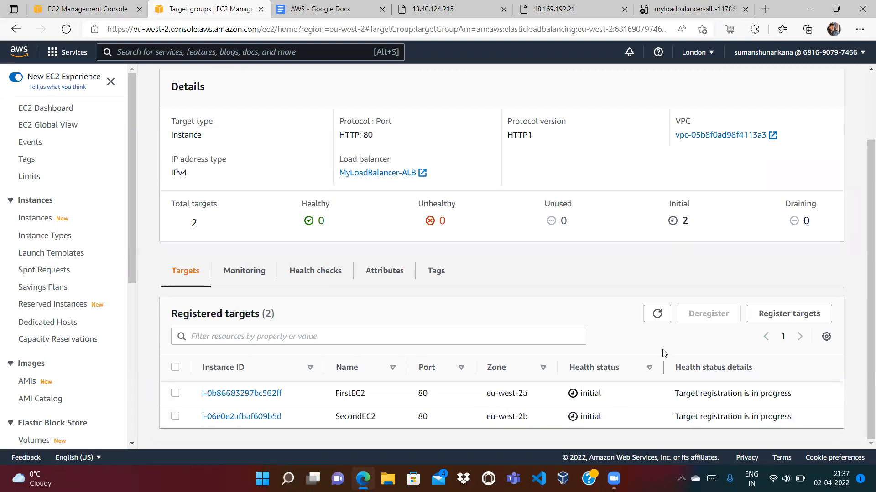
pyautogui.click(658, 313)
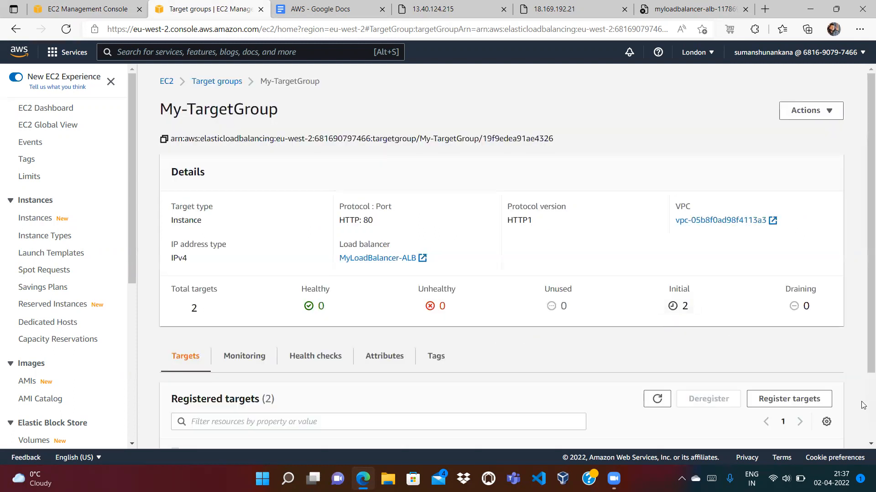
pyautogui.scroll(-2, 862, 410)
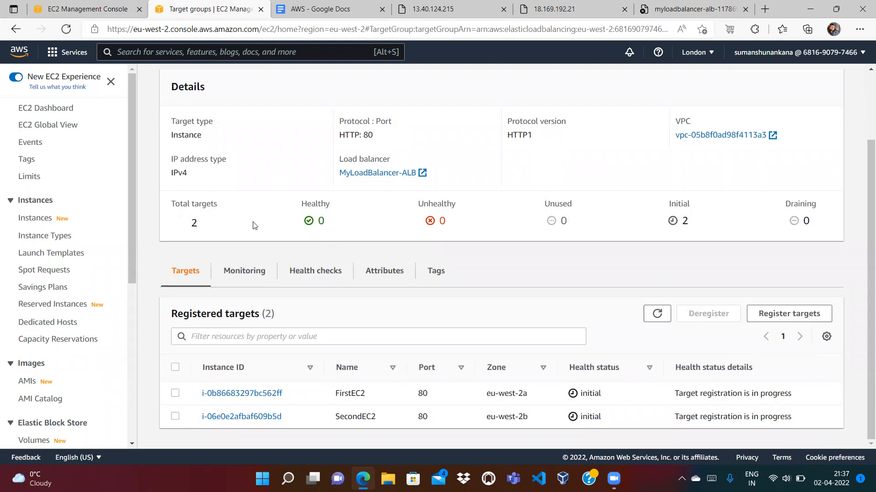
# Reopen My-TargetGroup from the Target groups list and refresh its registered targets
pyautogui.hotkey('alt', 'Left')
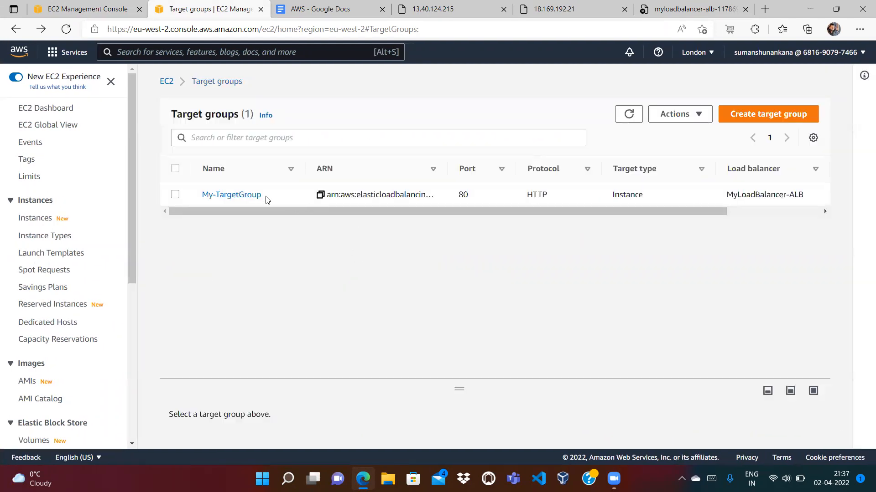
pyautogui.click(244, 195)
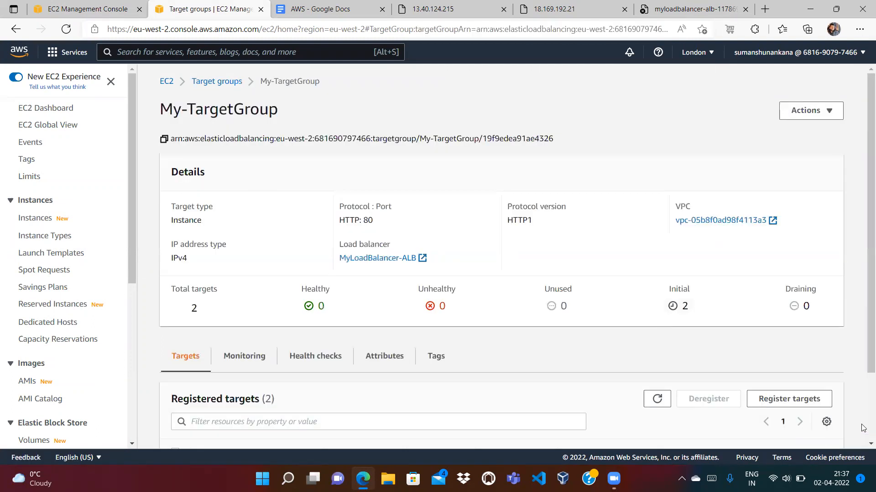
pyautogui.scroll(-2, 863, 428)
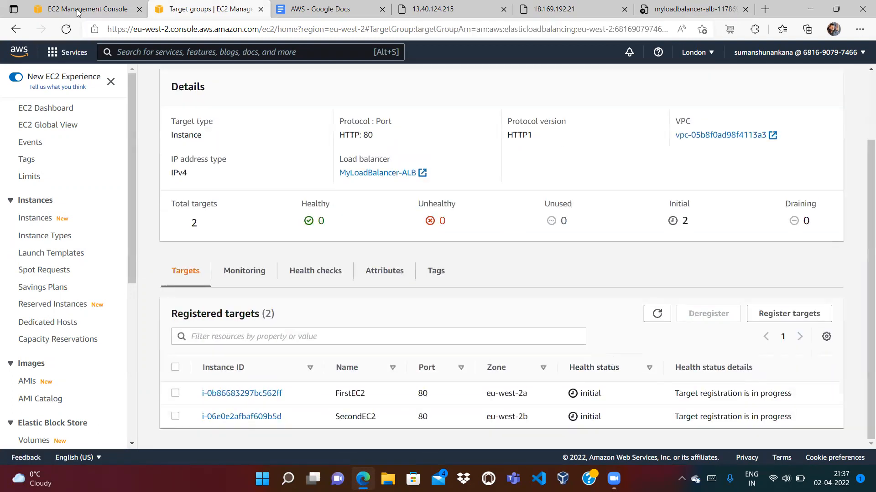
pyautogui.click(78, 11)
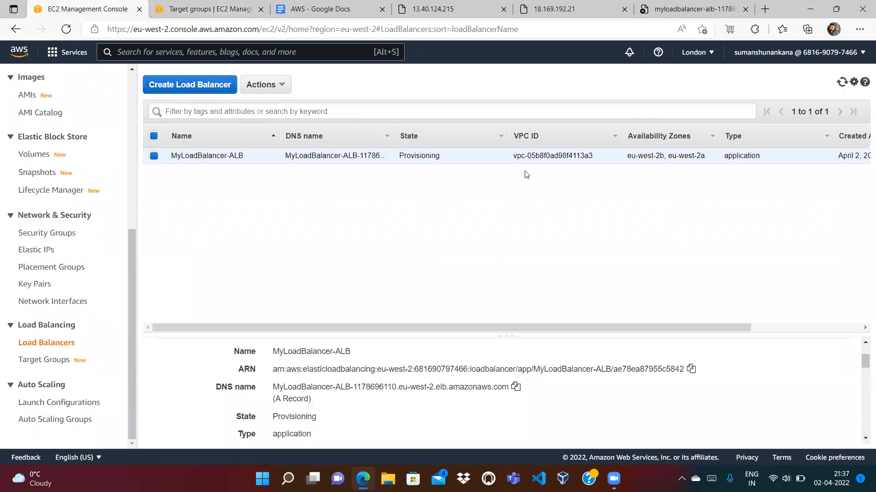
pyautogui.click(224, 14)
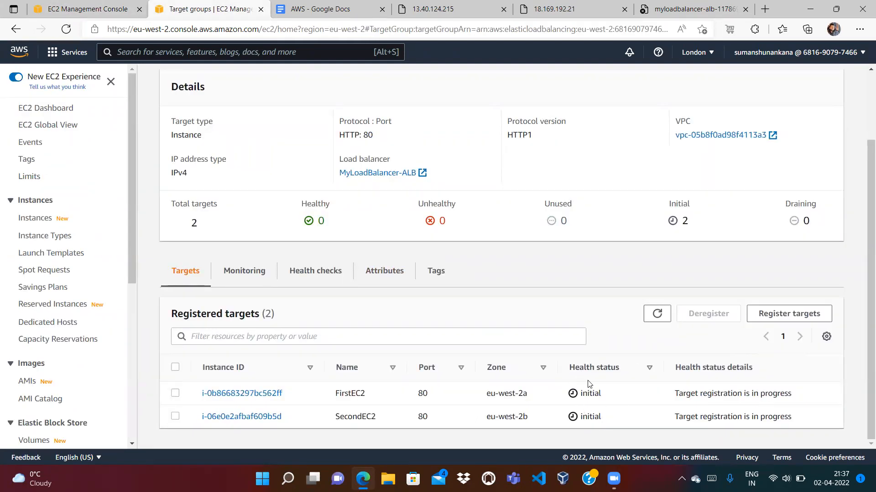
pyautogui.click(656, 319)
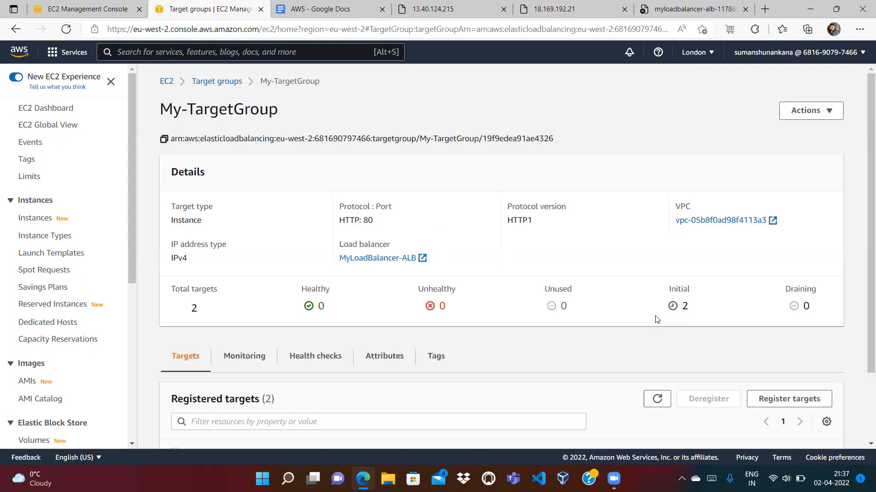
pyautogui.scroll(-2, 863, 410)
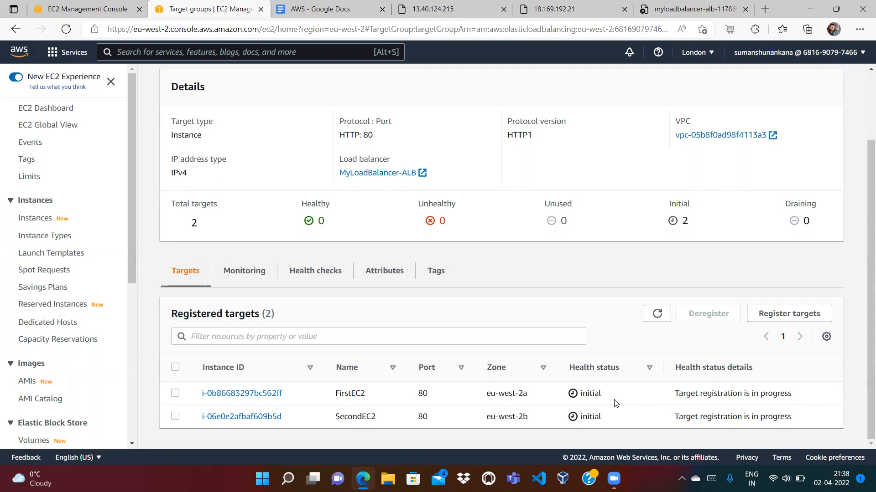
# Keep refreshing until both targets finish registering, then return to the now-Active load balancer list
pyautogui.click(657, 314)
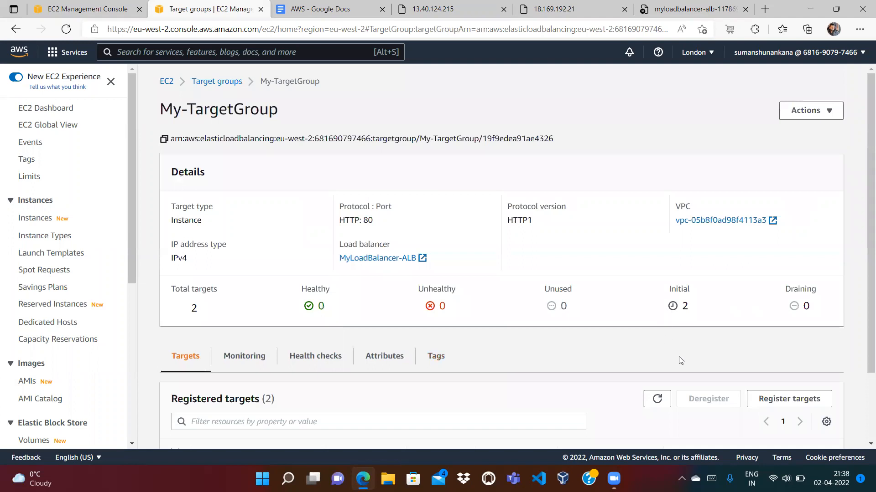
pyautogui.scroll(-2, 863, 409)
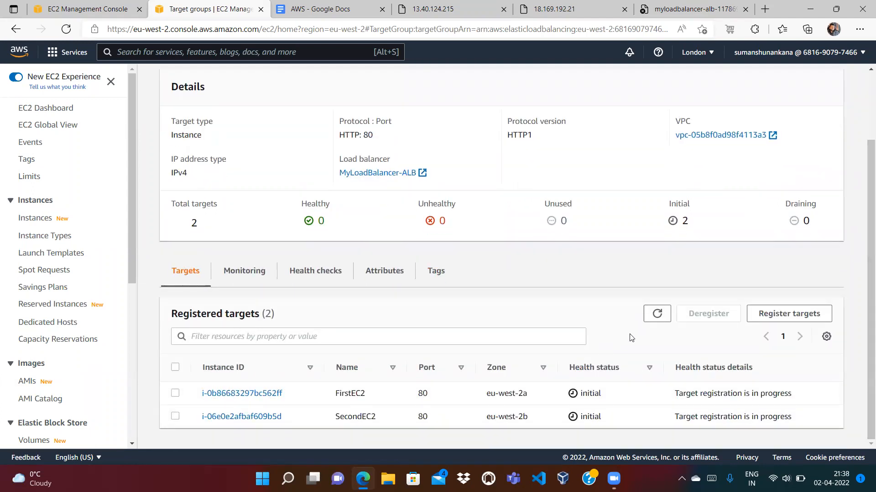
pyautogui.click(657, 314)
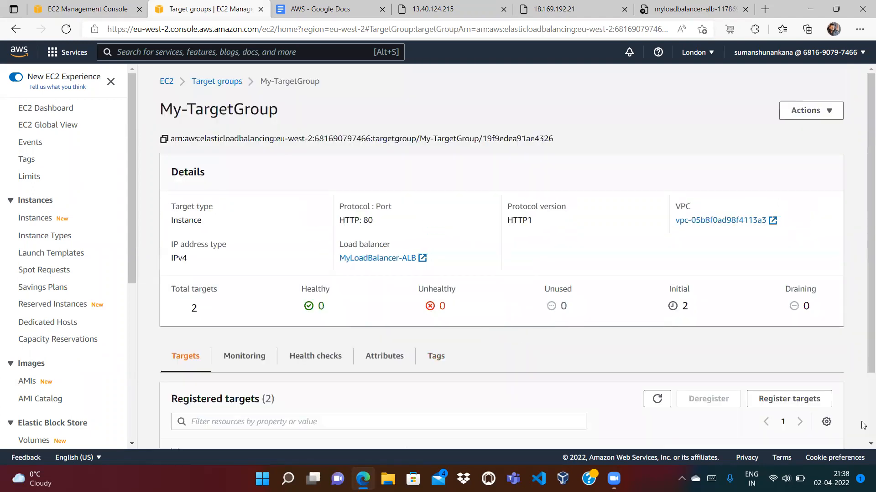
pyautogui.scroll(-2, 863, 425)
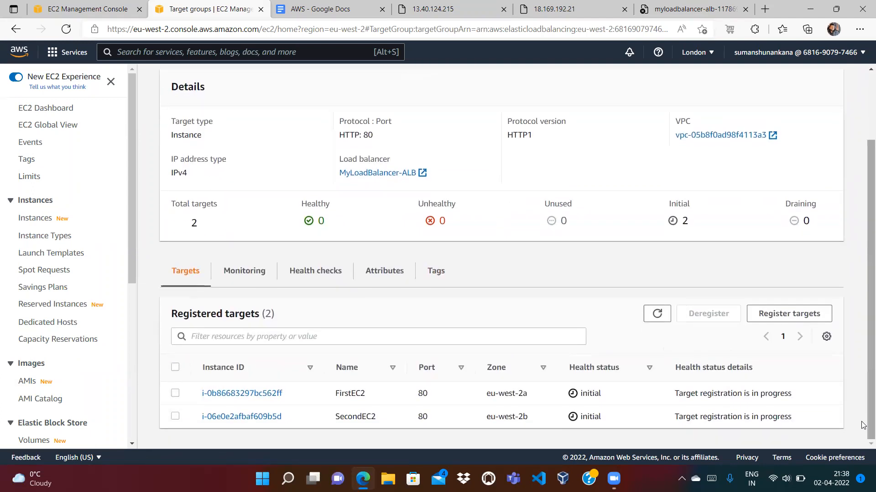
pyautogui.click(657, 314)
pyautogui.scroll(-2, 863, 406)
pyautogui.click(102, 9)
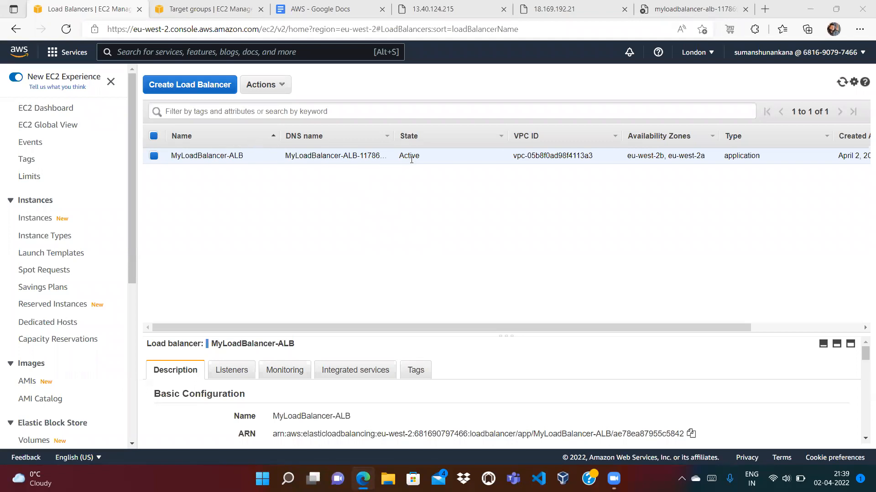
# Confirm both targets are healthy and view the two instances' hello pages
pyautogui.click(225, 11)
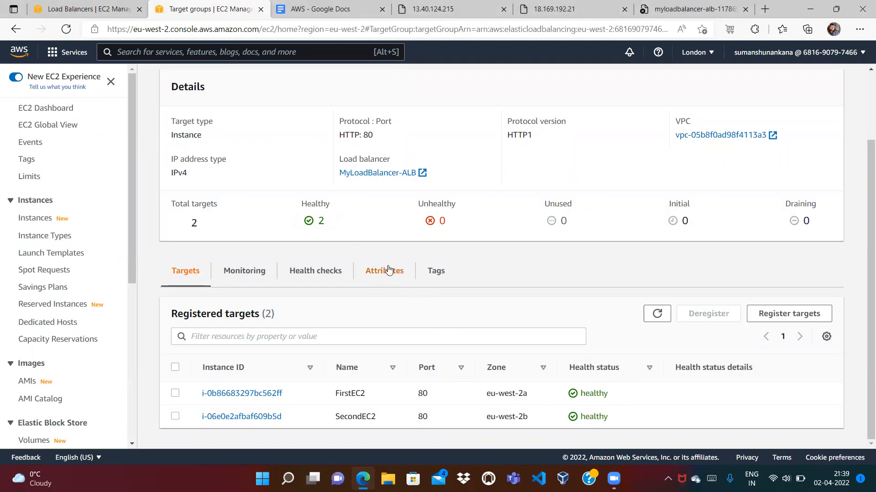
pyautogui.click(101, 13)
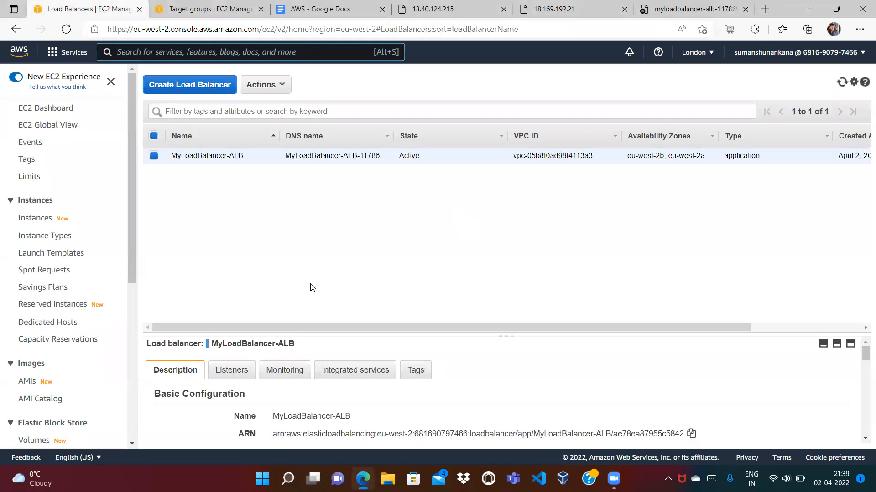
pyautogui.click(426, 10)
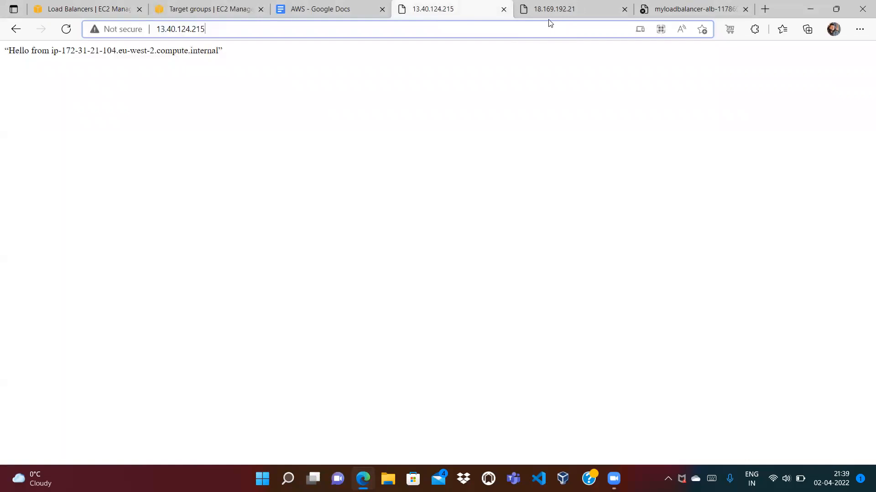
pyautogui.click(569, 13)
# Copy MyLoadBalancer-ALB's DNS name from the load balancers list
pyautogui.click(648, 13)
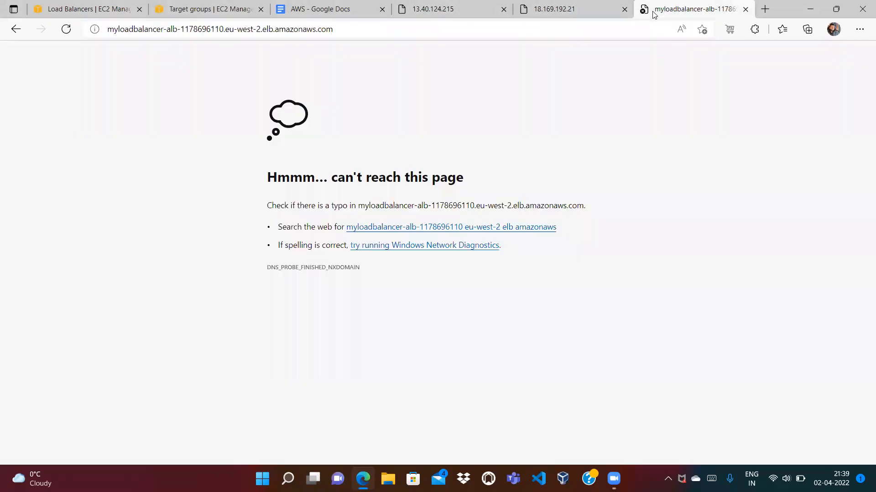
pyautogui.click(107, 9)
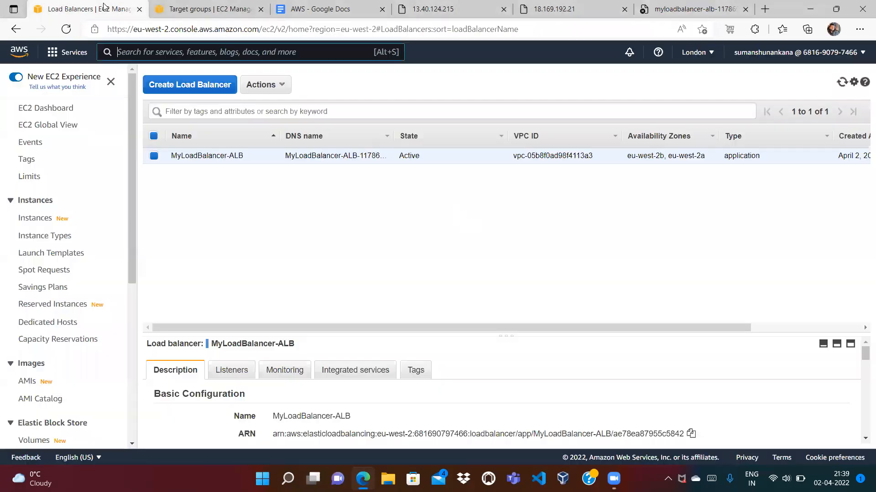
pyautogui.moveTo(864, 356); pyautogui.dragTo(864, 362)
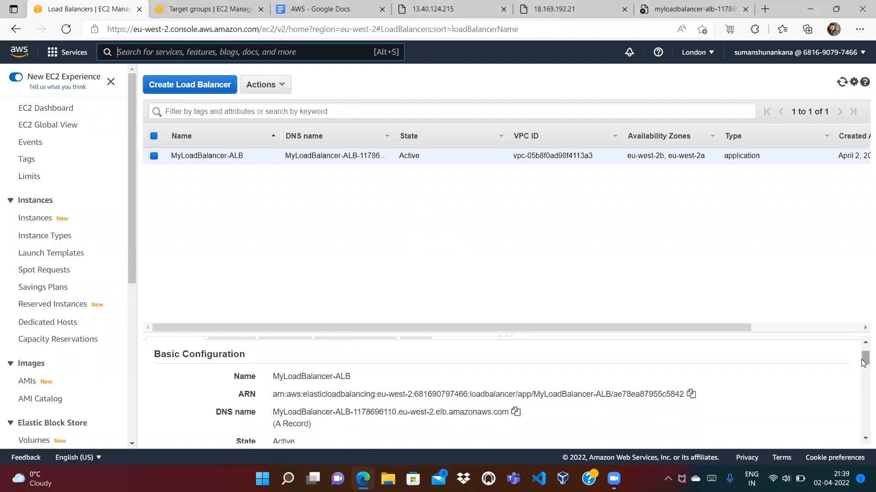
pyautogui.click(515, 412)
pyautogui.click(705, 5)
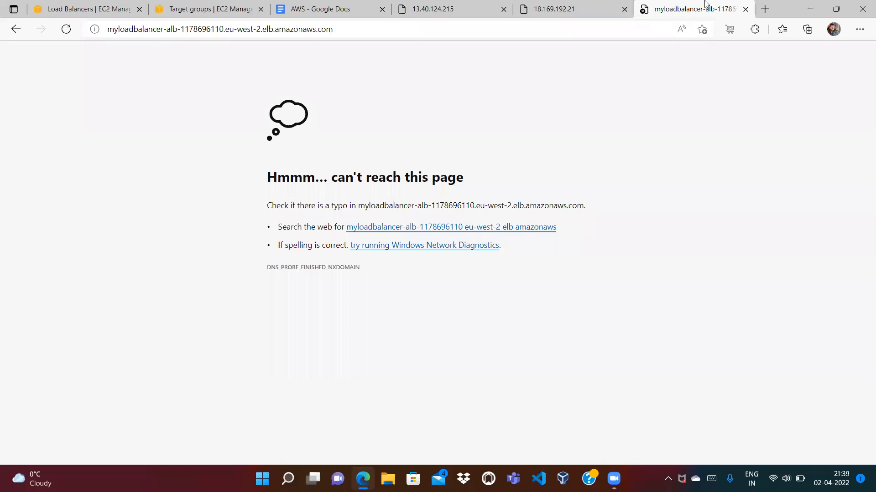
pyautogui.click(639, 30)
pyautogui.hotkey('ctrl', 'v')
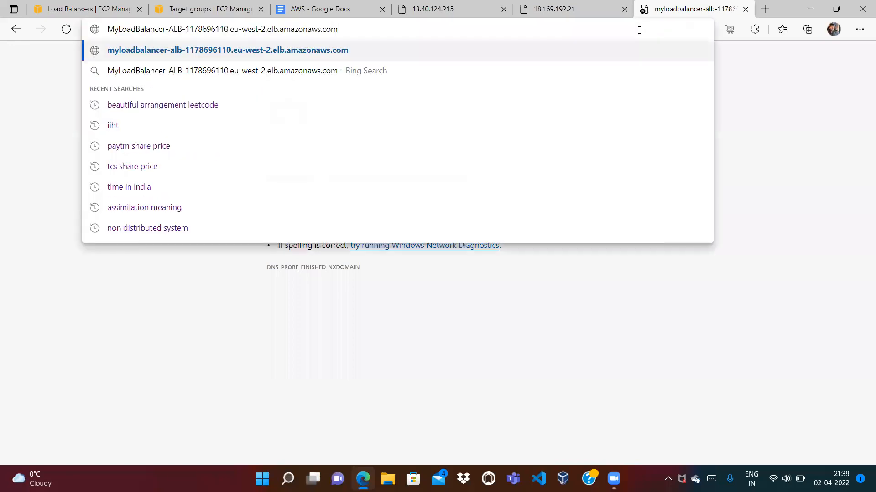
pyautogui.press('Return')
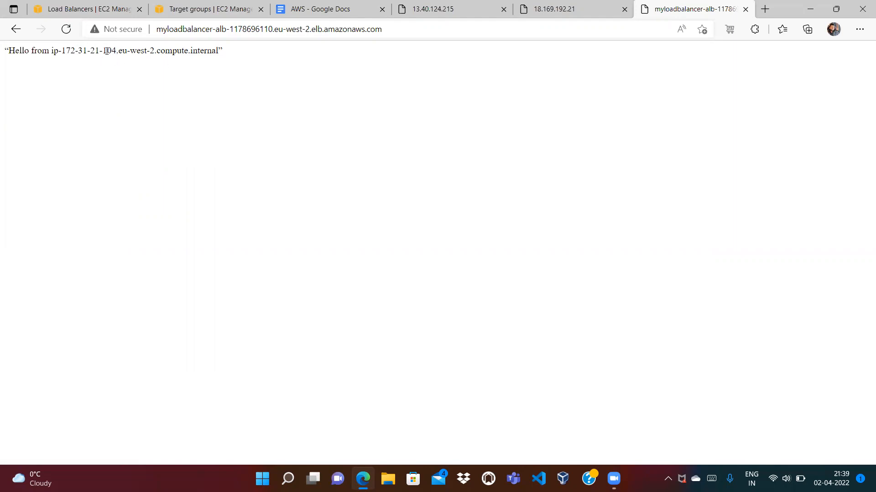
pyautogui.click(410, 10)
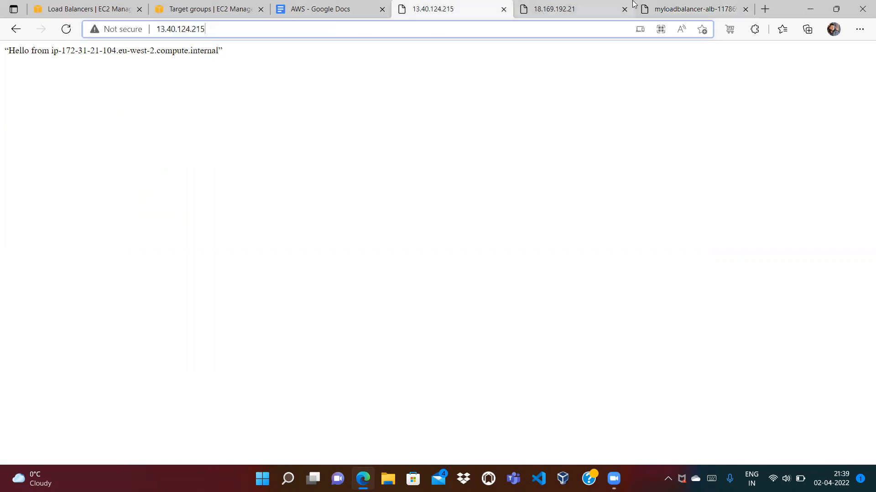
pyautogui.click(672, 8)
# Reload the load balancer address and compare the response with both instances' pages
pyautogui.click(529, 28)
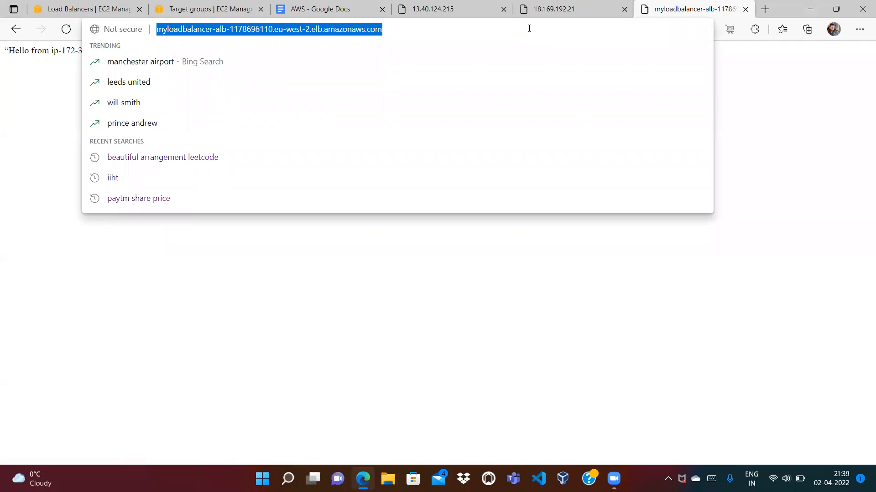
pyautogui.press('Return')
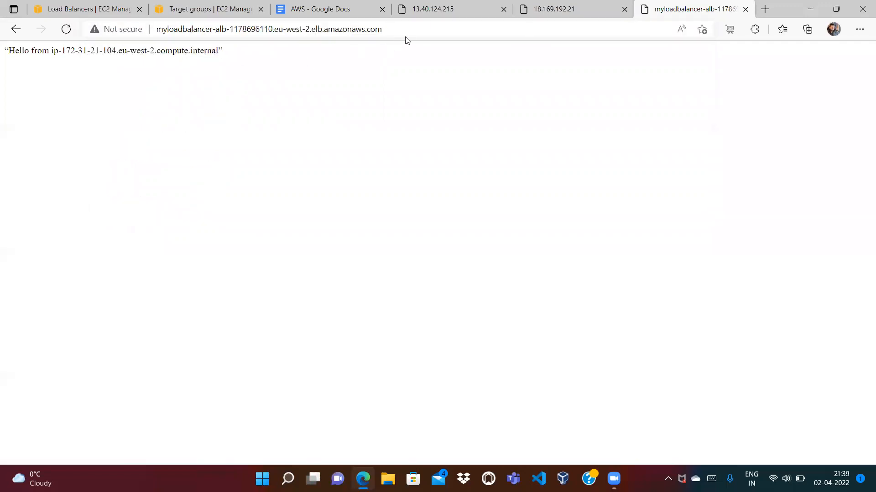
pyautogui.click(413, 31)
pyautogui.press('Return')
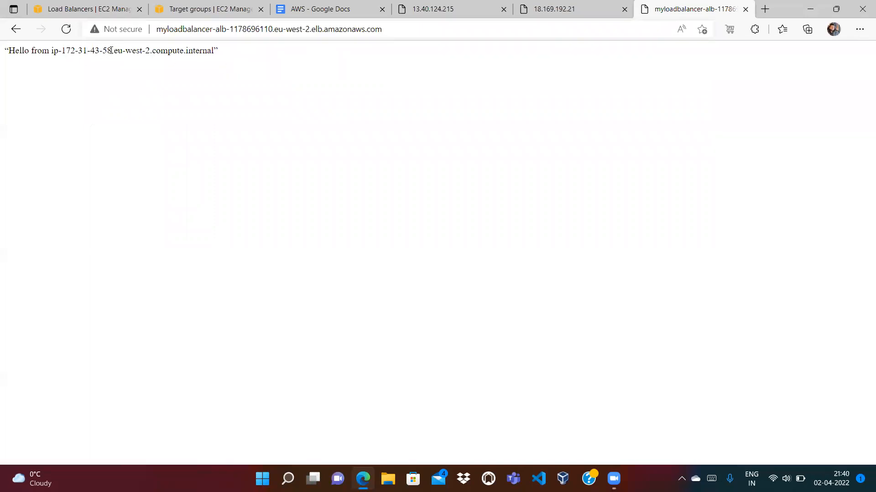
pyautogui.click(459, 6)
pyautogui.click(559, 10)
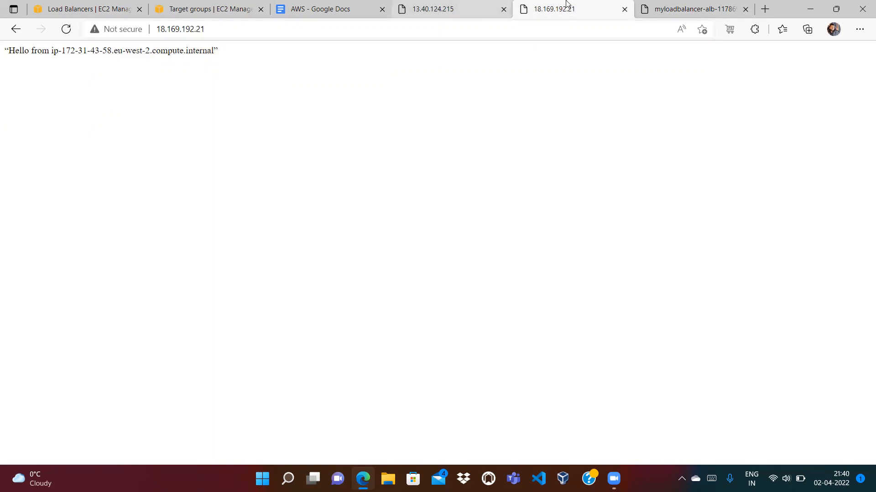
pyautogui.hotkey('ctrl', 'Tab')
# Reload the address repeatedly, seeing responses alternate to ip-172-31-43-58
pyautogui.click(456, 29)
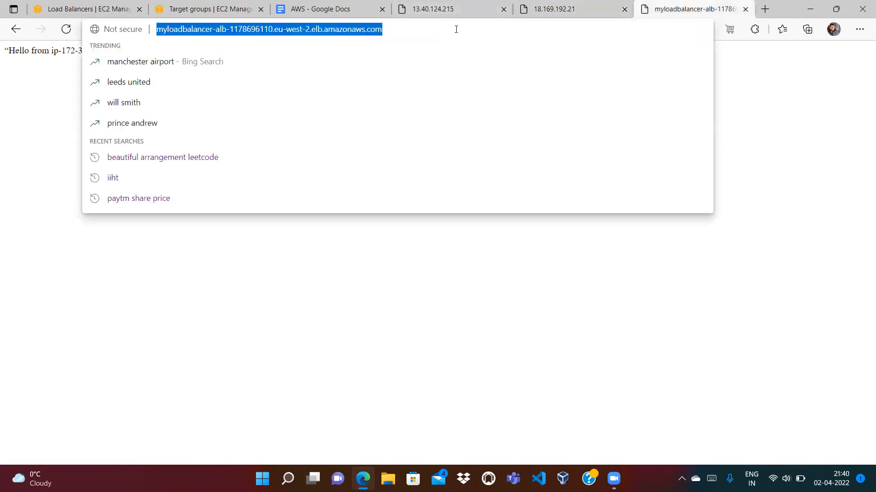
pyautogui.press('Return')
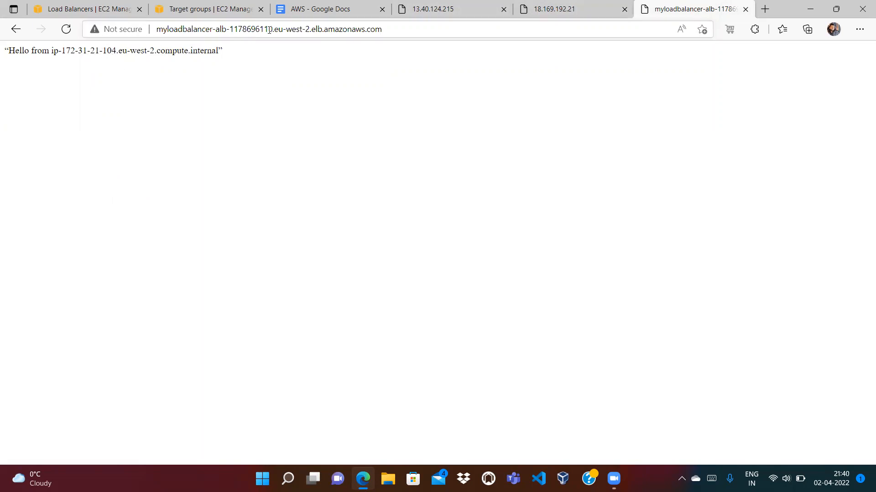
pyautogui.click(272, 29)
pyautogui.press('Return')
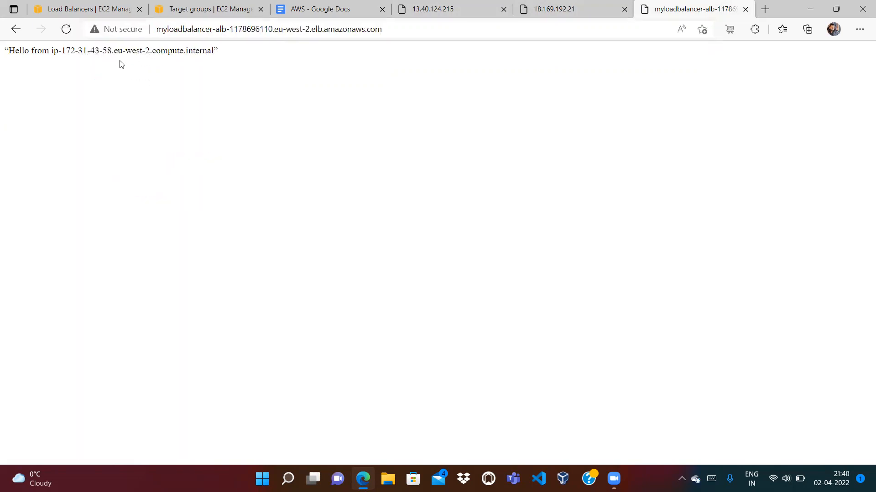
pyautogui.click(260, 29)
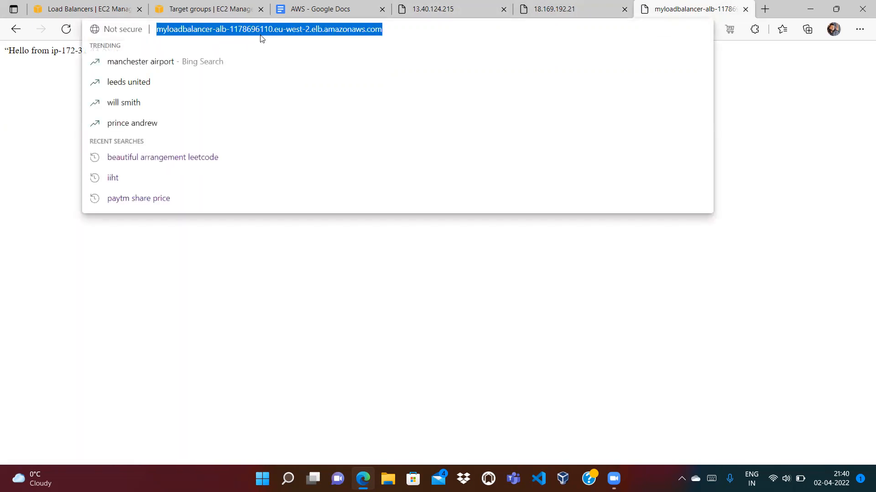
pyautogui.press('Return')
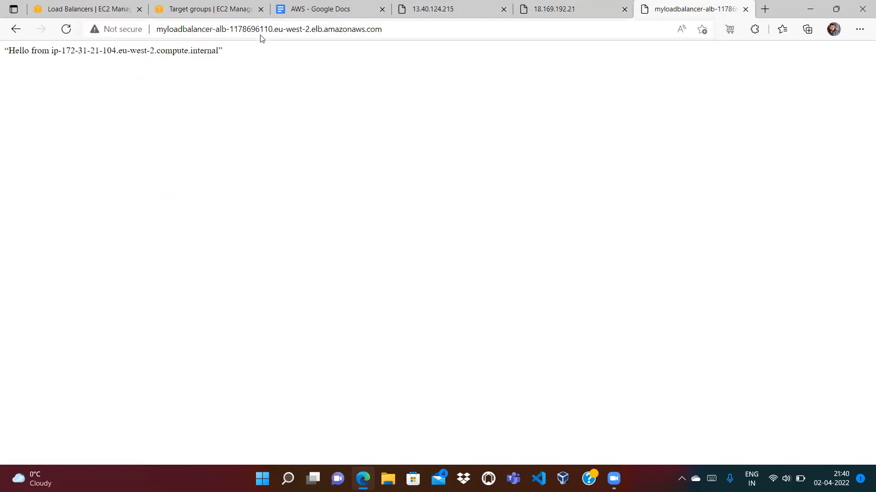
pyautogui.click(238, 28)
pyautogui.hotkey('ctrl', 'a')
pyautogui.press('Return')
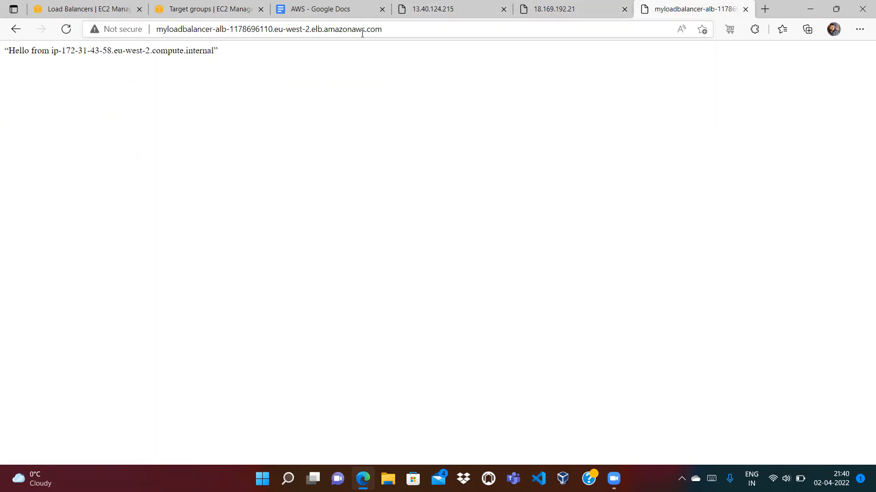
# Stop the FirstEC2 instance and refresh the instances list to see it stopping
pyautogui.click(101, 10)
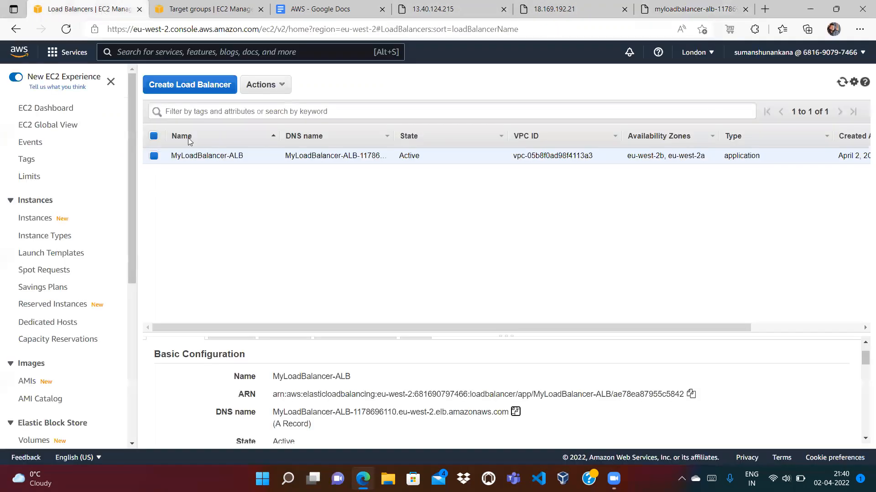
pyautogui.click(37, 219)
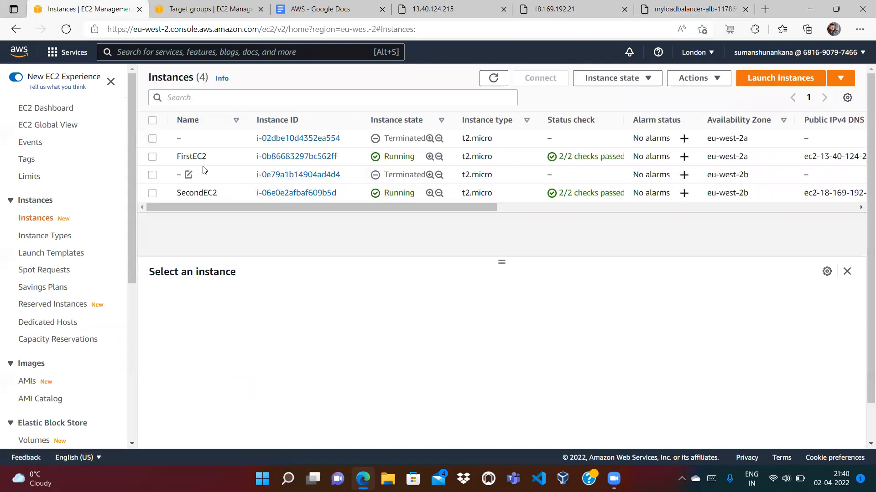
pyautogui.click(153, 157)
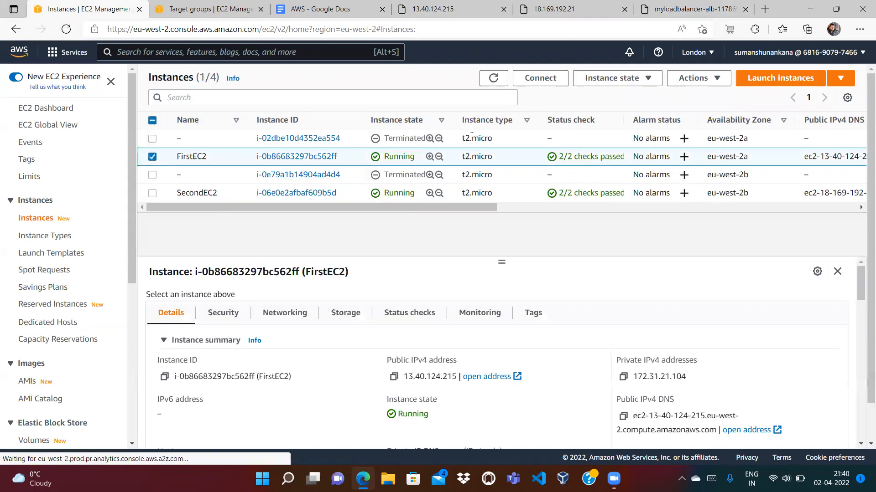
pyautogui.click(638, 79)
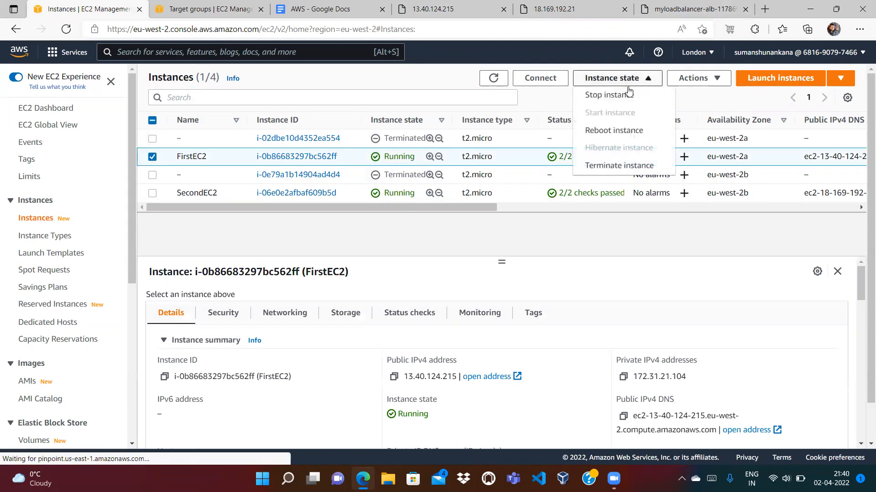
pyautogui.click(600, 95)
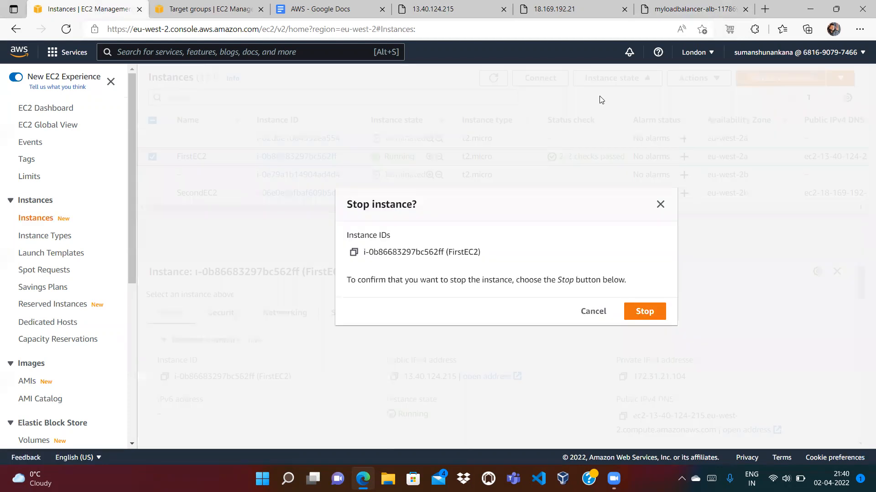
pyautogui.click(643, 312)
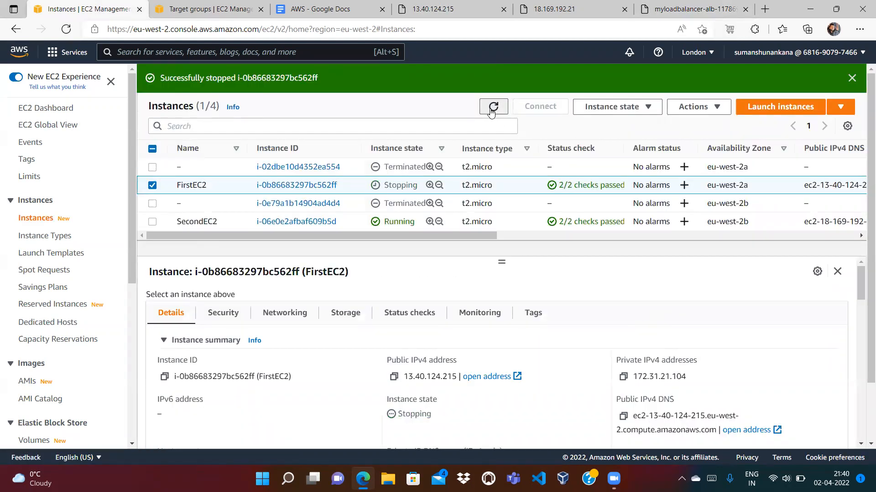
pyautogui.click(492, 108)
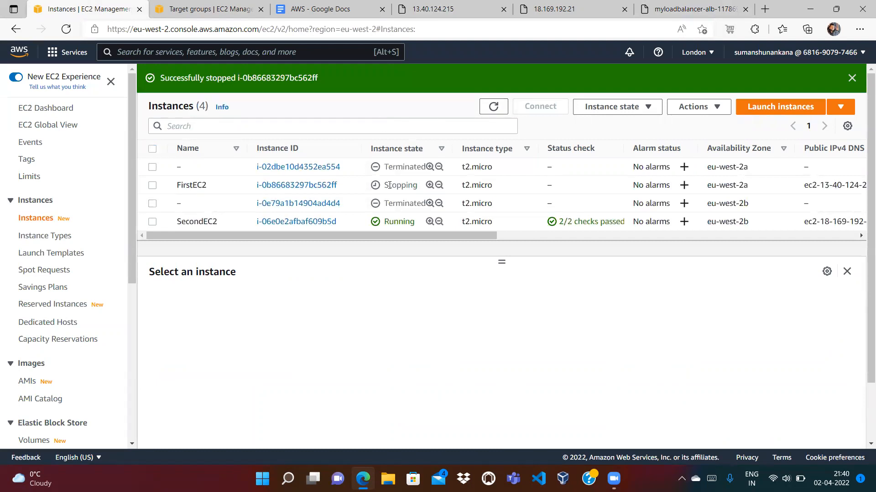
pyautogui.click(215, 9)
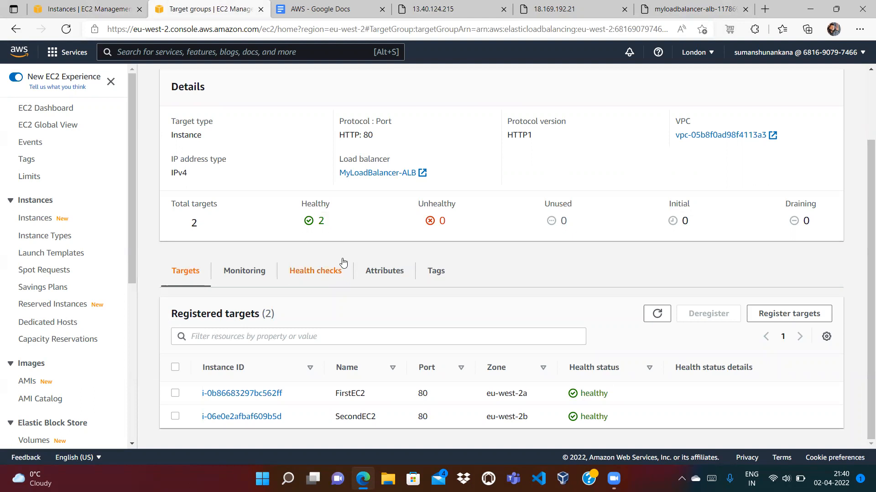
# Refresh My-TargetGroup's registered targets to confirm FirstEC2 is marked unused while stopped
pyautogui.click(442, 9)
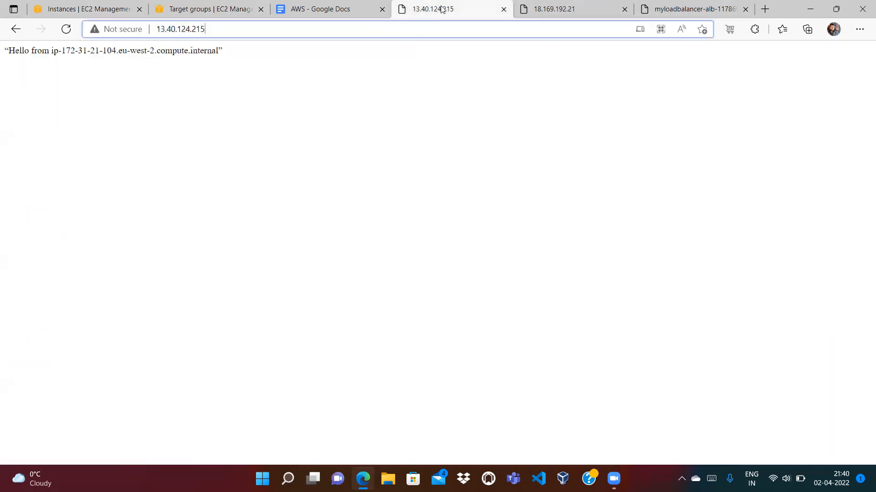
pyautogui.click(360, 9)
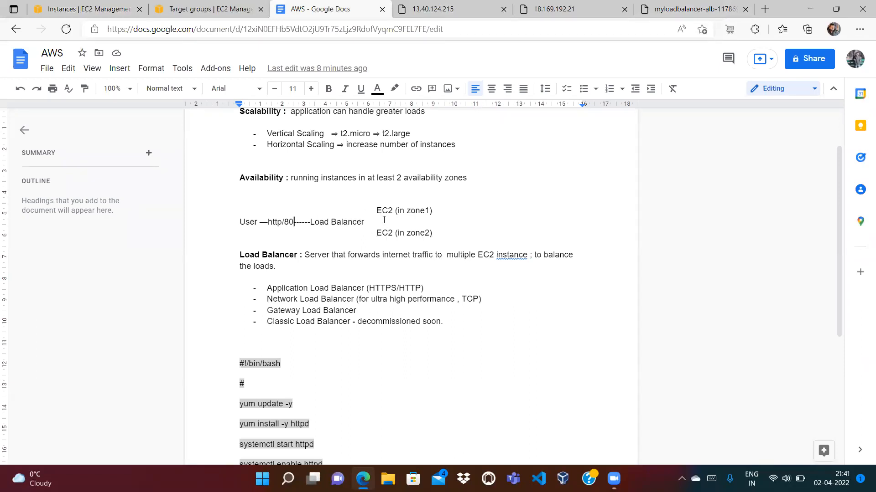
pyautogui.hotkey('ctrl', 'shift', 'Tab')
pyautogui.click(657, 314)
pyautogui.scroll(2, 647, 365)
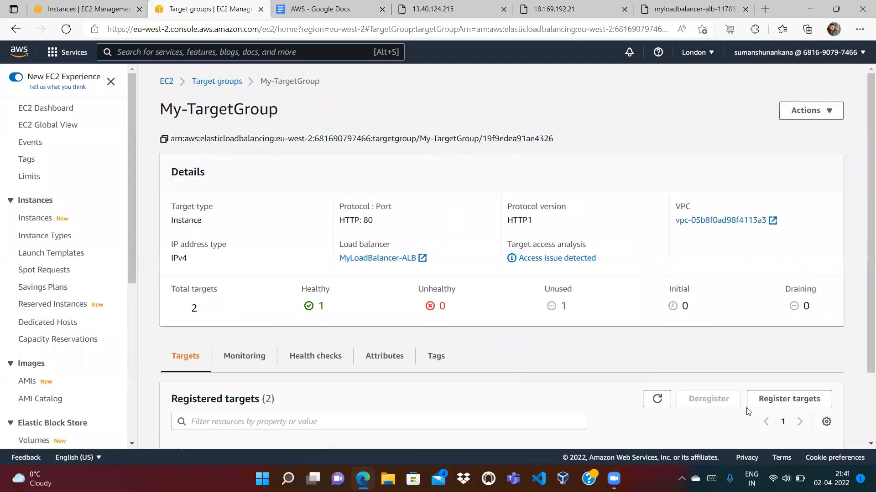
pyautogui.scroll(-2, 528, 234)
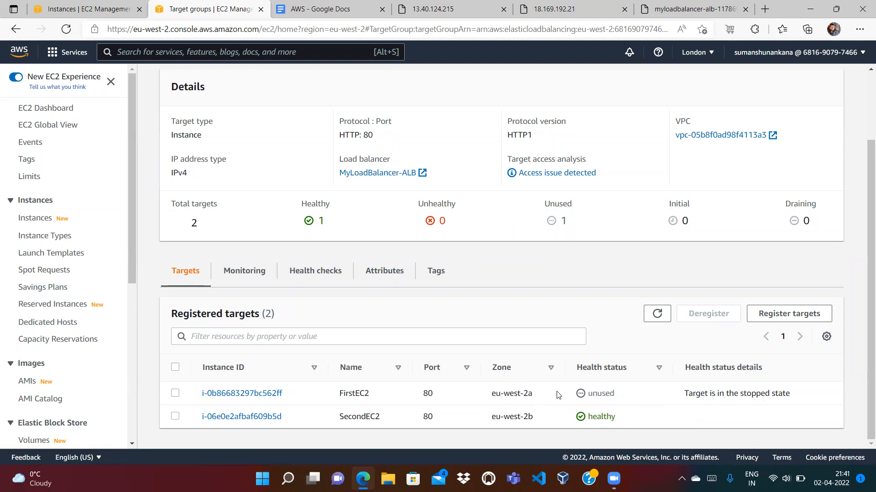
pyautogui.click(678, 7)
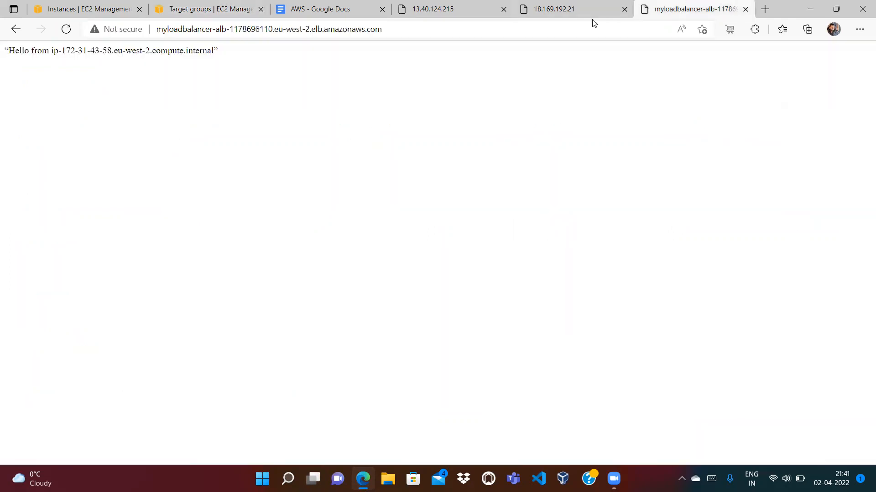
pyautogui.click(550, 28)
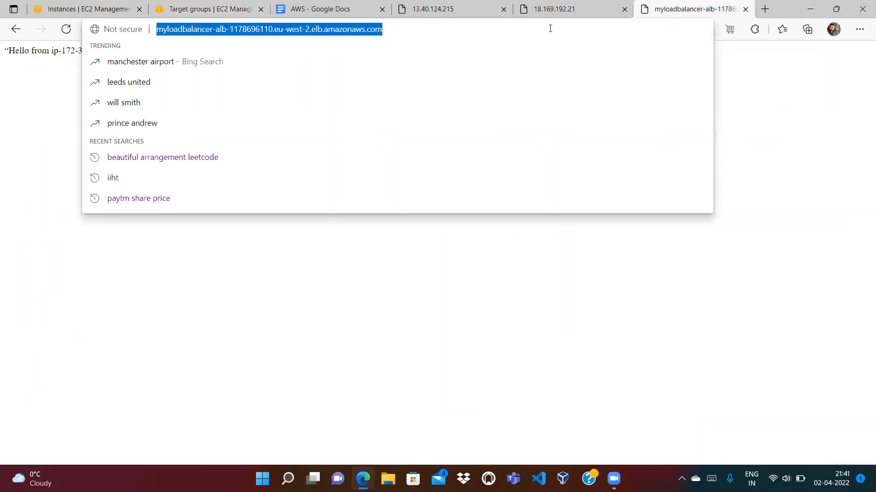
pyautogui.press('Return')
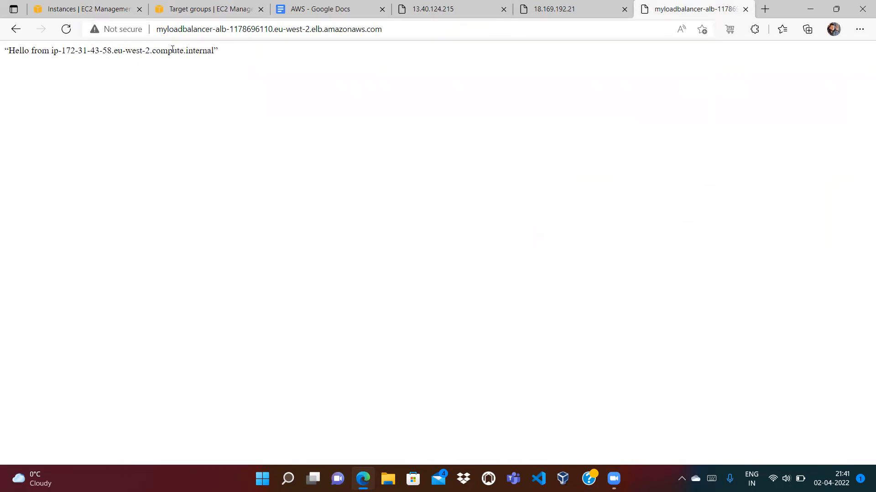
pyautogui.click(382, 30)
pyautogui.press('Return')
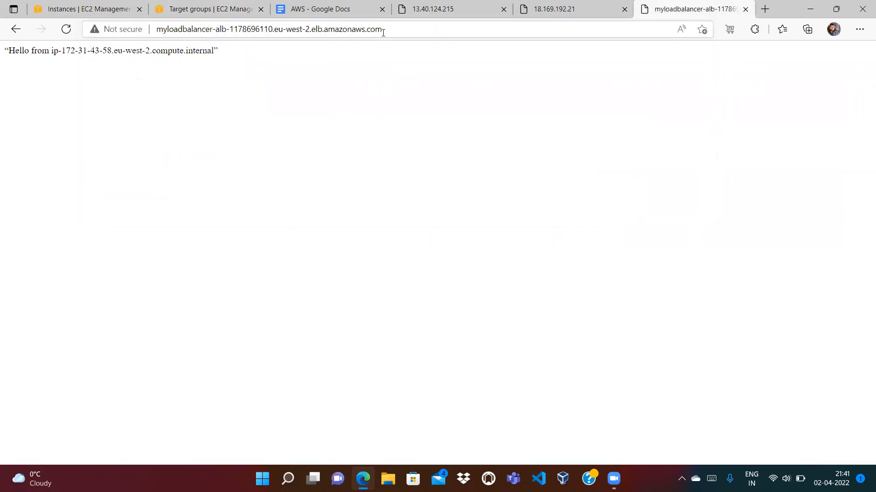
pyautogui.click(399, 25)
pyautogui.press('Return')
pyautogui.click(398, 29)
pyautogui.press('Return')
pyautogui.click(406, 30)
pyautogui.press('Return')
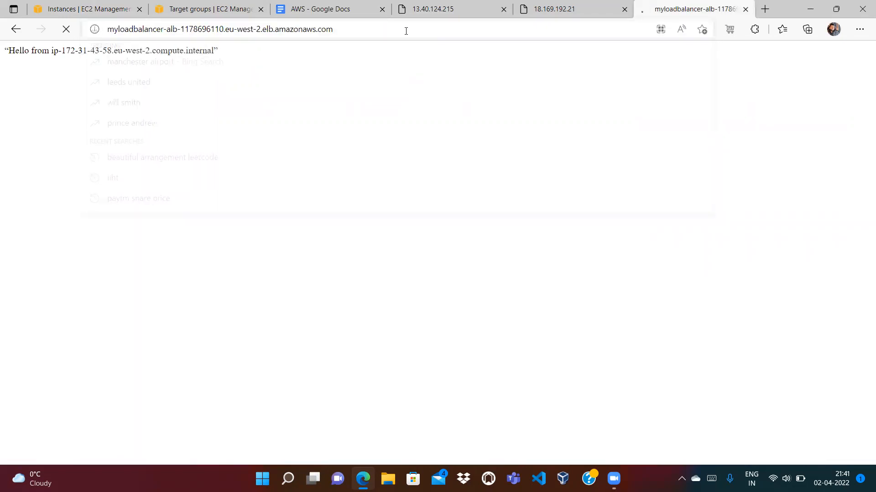
pyautogui.click(411, 29)
pyautogui.press('Return')
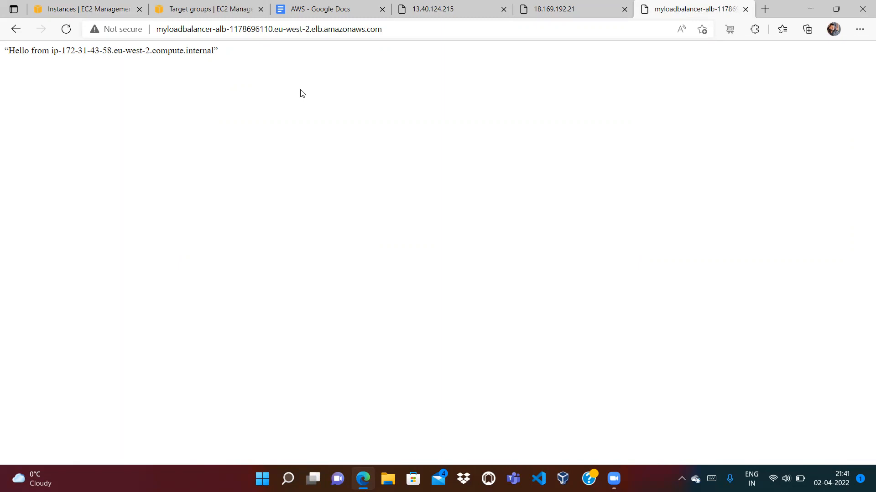
# Start the FirstEC2 instance again and refresh the instances list
pyautogui.click(101, 13)
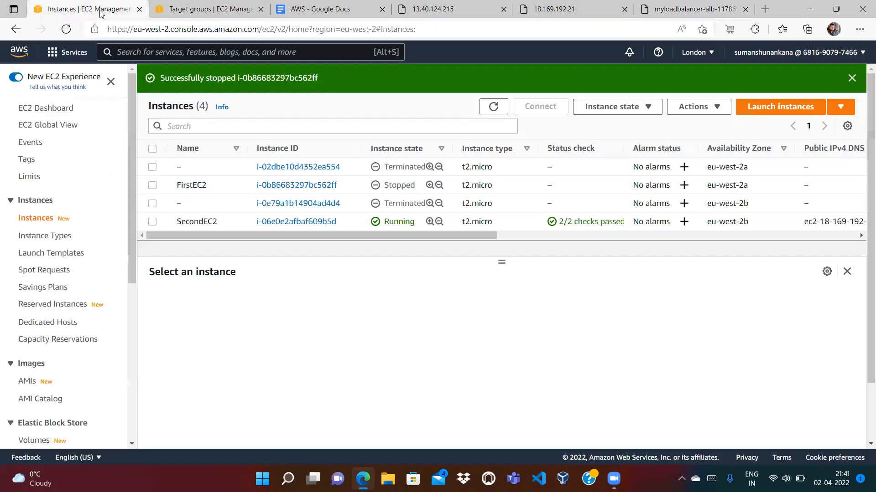
pyautogui.click(153, 186)
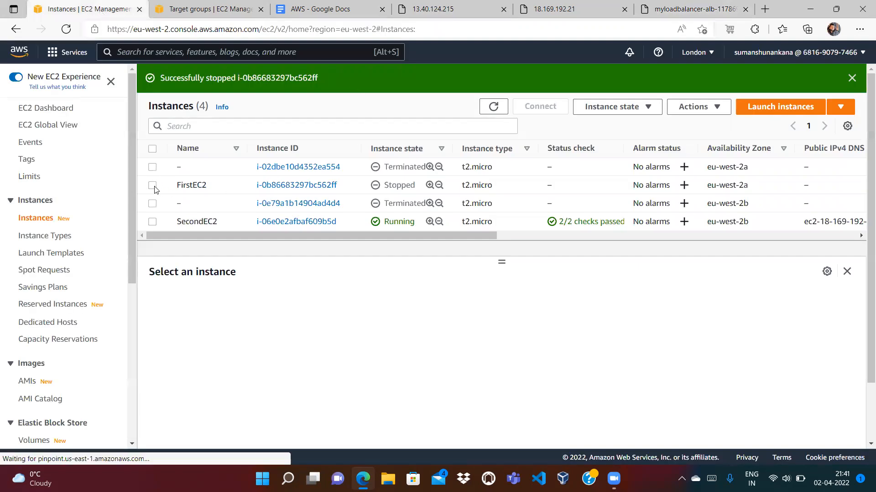
pyautogui.click(614, 105)
pyautogui.click(594, 143)
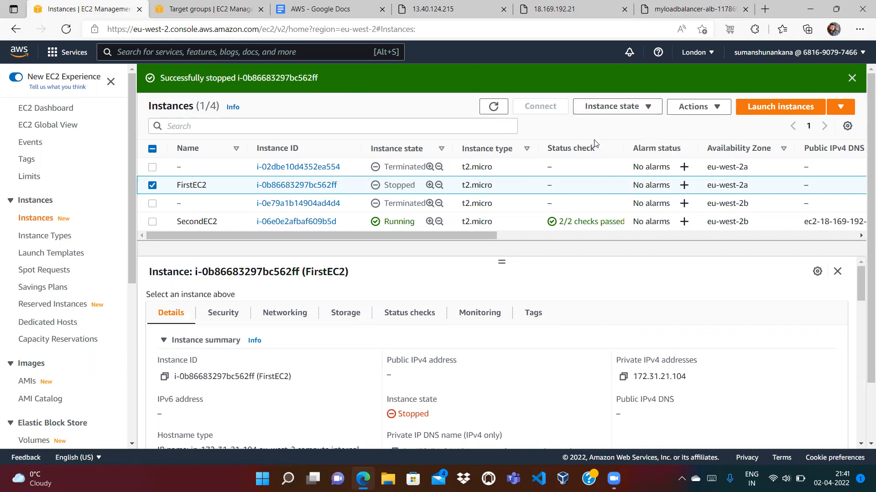
pyautogui.click(495, 135)
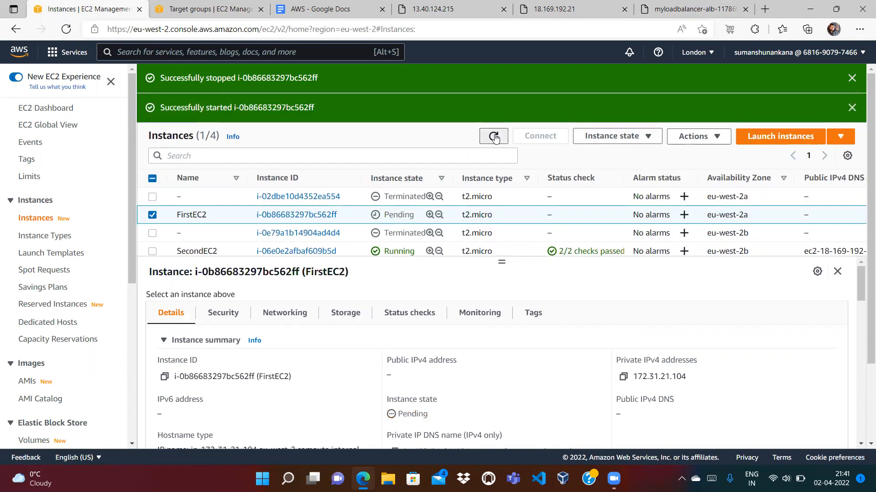
# Refresh My-TargetGroup's registered targets to check FirstEC2's health status
pyautogui.click(223, 11)
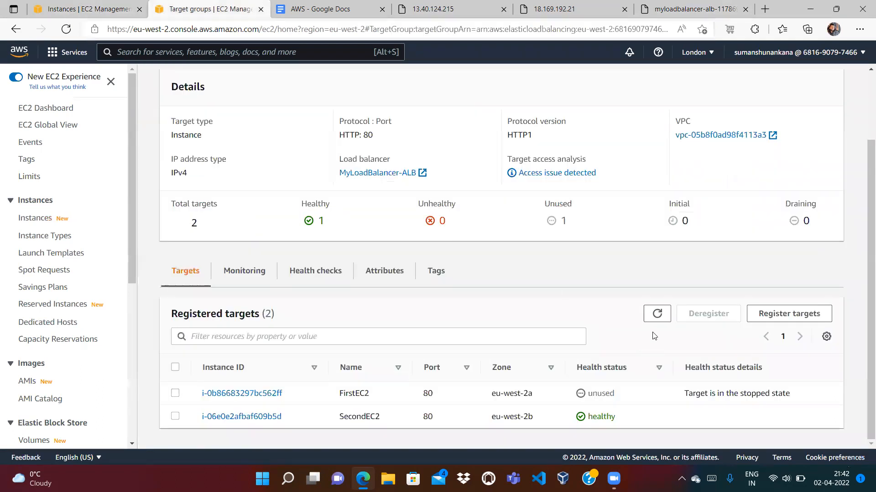
pyautogui.click(656, 318)
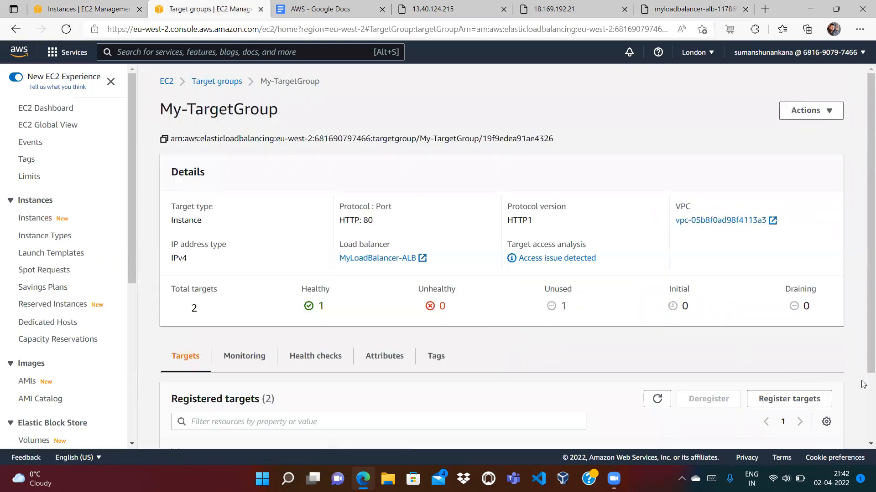
pyautogui.scroll(-2, 863, 399)
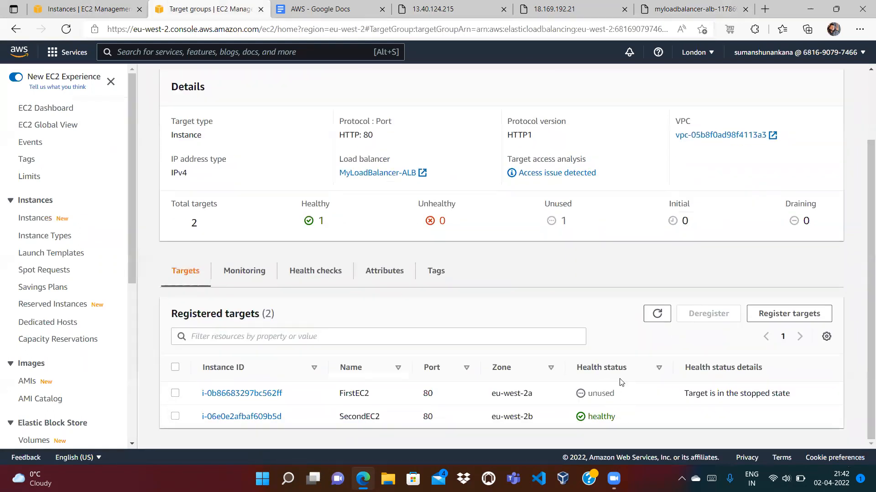
pyautogui.click(657, 314)
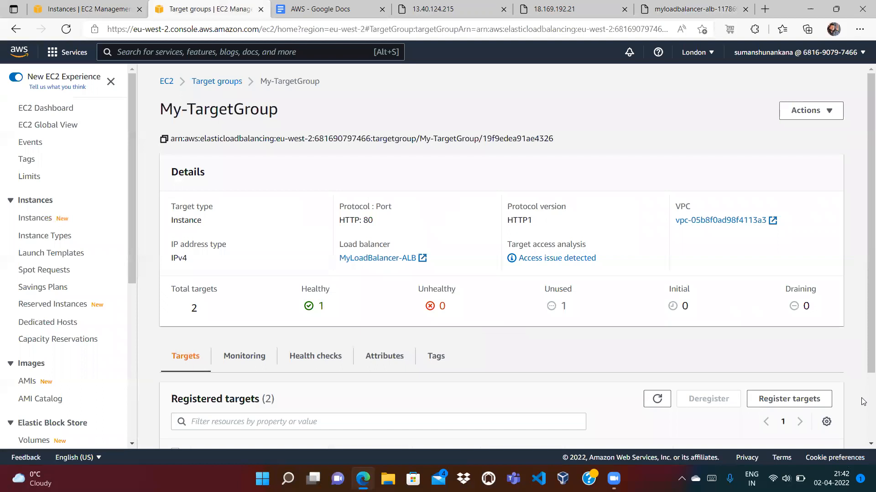
pyautogui.scroll(-3, 863, 401)
# Refresh the instances list and enlarge it to show all four instances
pyautogui.click(74, 7)
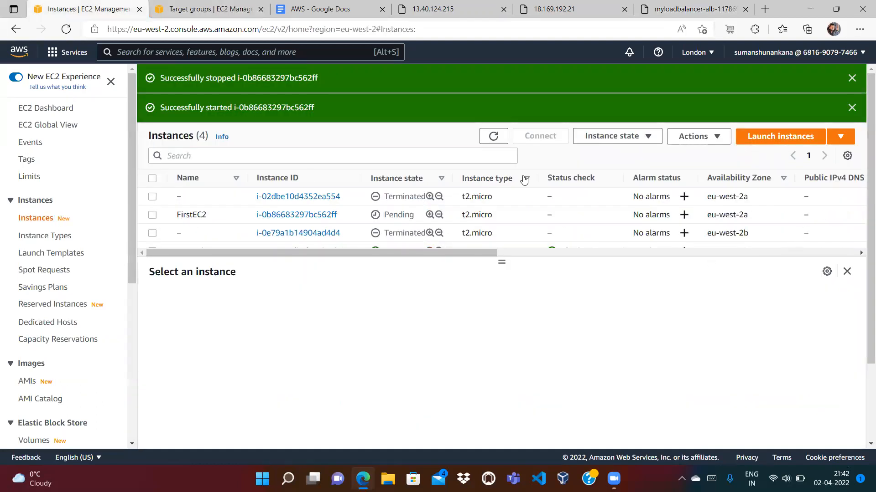
pyautogui.click(493, 136)
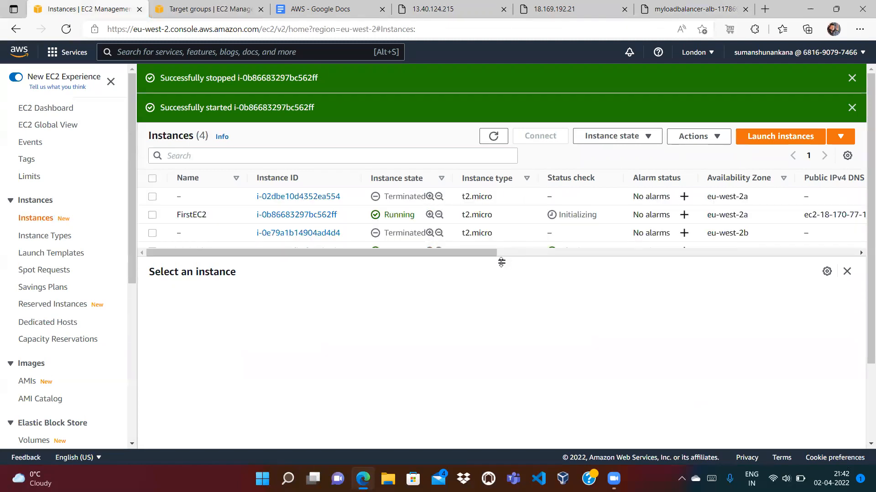
pyautogui.moveTo(501, 262); pyautogui.dragTo(508, 351)
pyautogui.rightClick(508, 352)
pyautogui.click(443, 325)
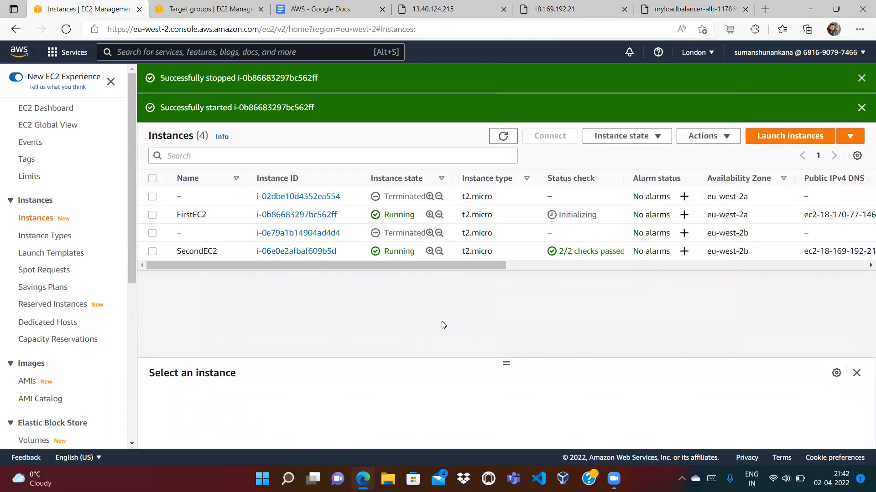
pyautogui.click(502, 135)
# Keep refreshing the registered targets until FirstEC2 shows initial, registration in progress
pyautogui.click(230, 8)
pyautogui.click(656, 314)
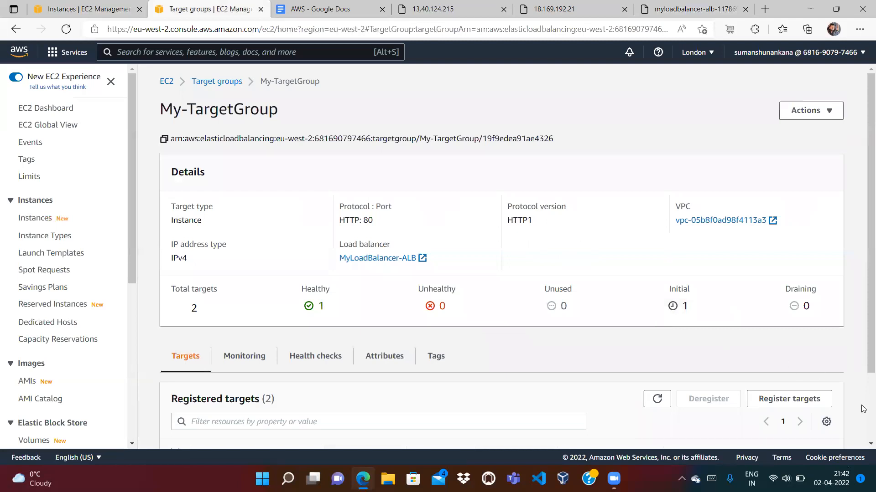
pyautogui.scroll(-2, 863, 406)
pyautogui.click(658, 315)
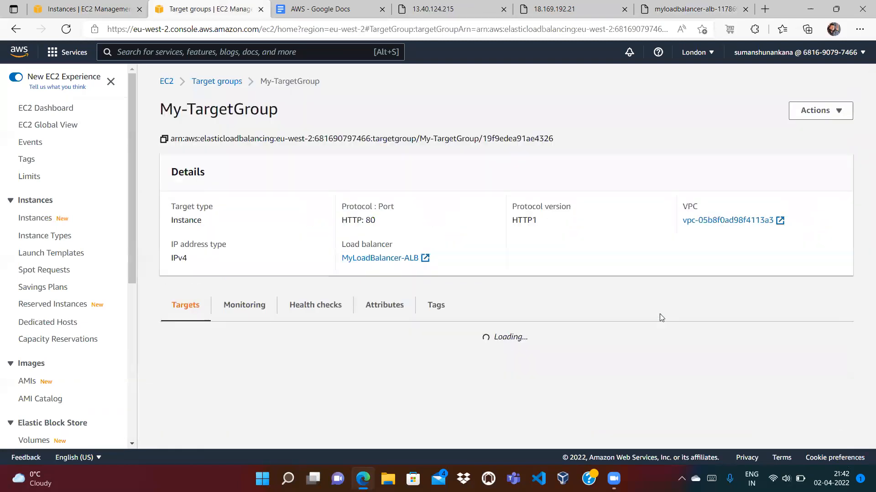
pyautogui.scroll(-2, 863, 406)
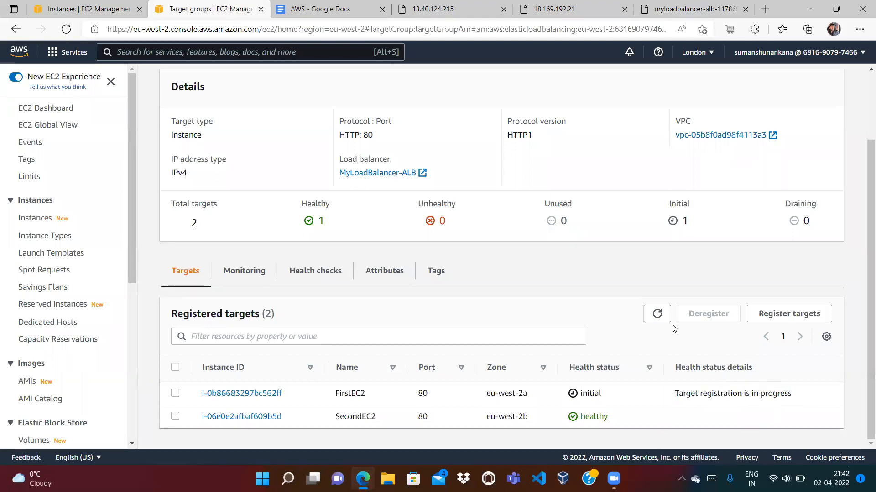
pyautogui.click(657, 314)
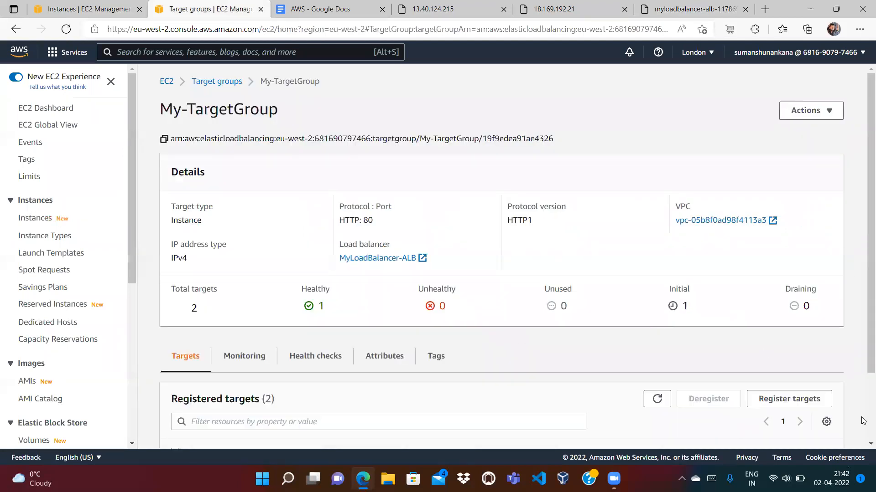
pyautogui.scroll(-2, 863, 421)
pyautogui.click(658, 313)
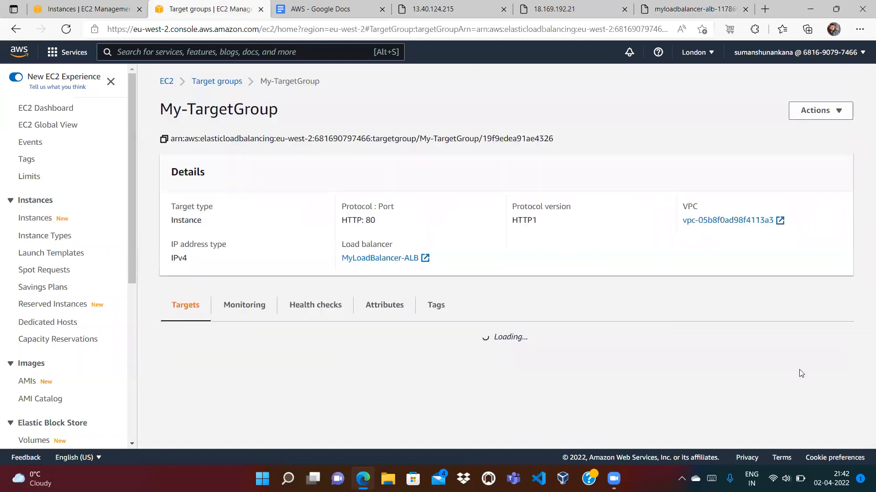
pyautogui.scroll(-2, 663, 391)
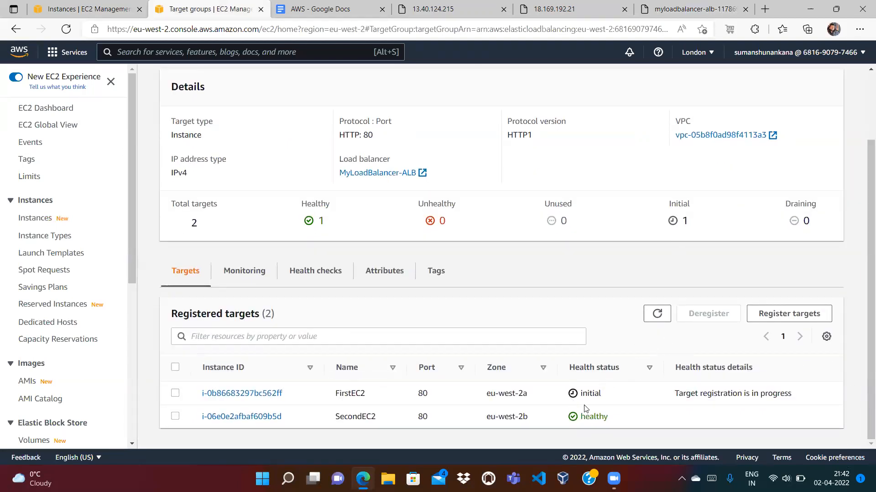
pyautogui.click(676, 14)
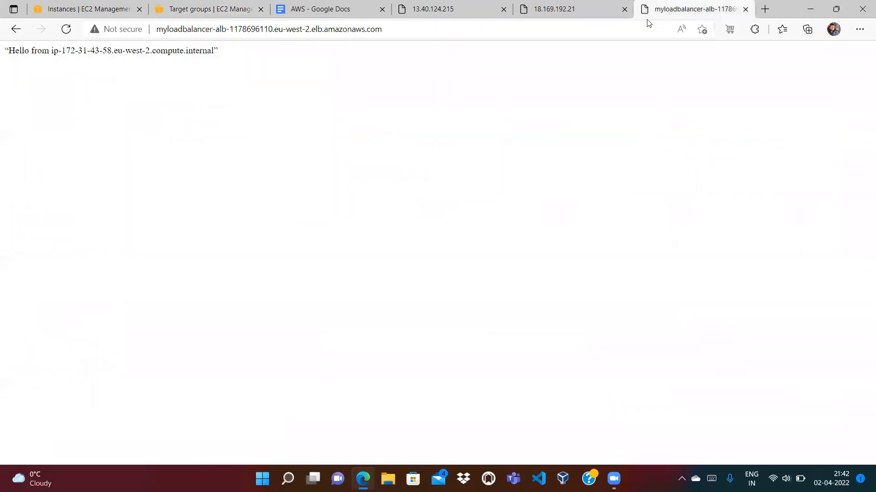
pyautogui.click(606, 28)
pyautogui.press('Return')
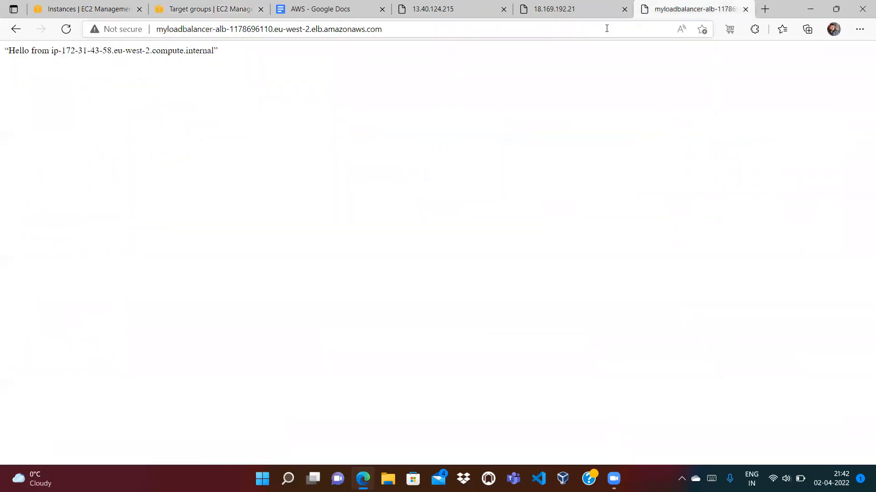
pyautogui.click(587, 32)
pyautogui.press('Return')
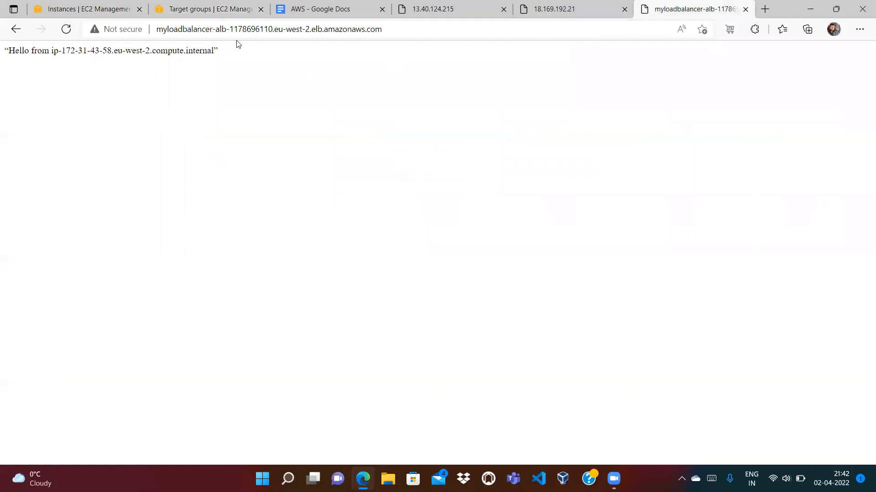
pyautogui.click(374, 32)
pyautogui.press('Return')
pyautogui.click(385, 37)
pyautogui.press('Return')
pyautogui.click(421, 32)
pyautogui.press('Return')
pyautogui.click(427, 33)
pyautogui.press('Return')
pyautogui.click(410, 31)
pyautogui.press('Return')
pyautogui.hotkey('ctrl', '2')
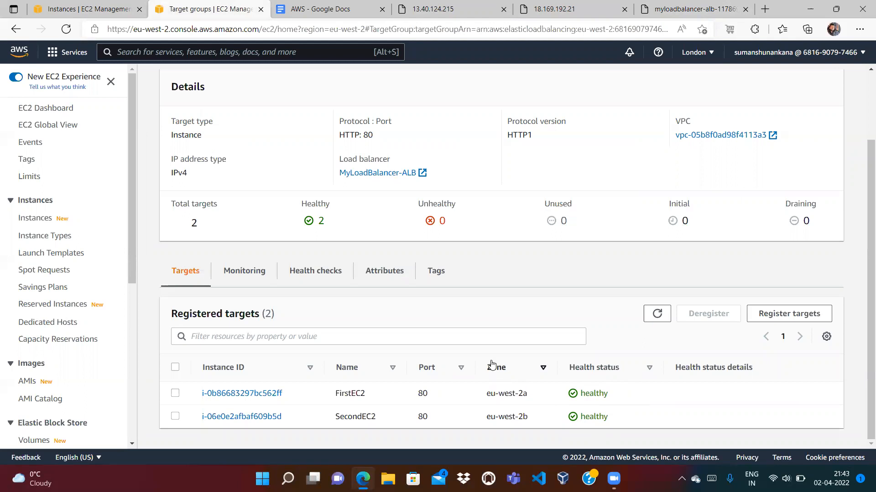
# Review My-TargetGroup's health check settings, including the healthy threshold, then return to its targets
pyautogui.click(320, 271)
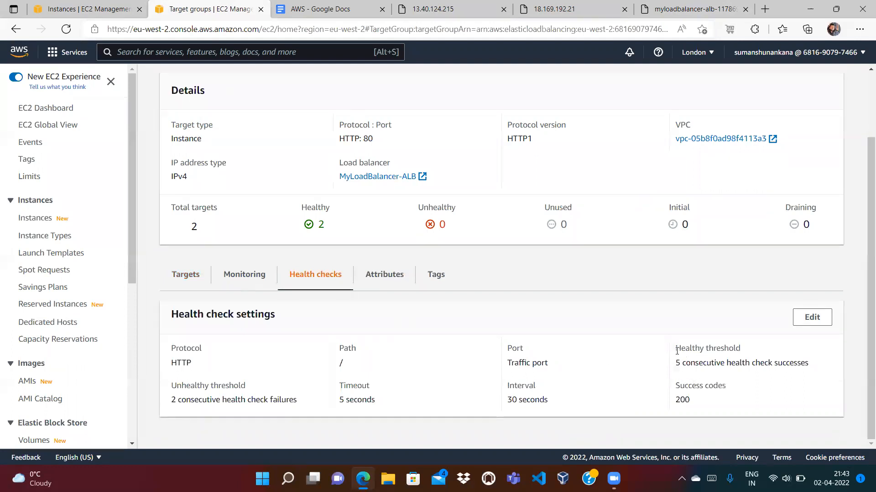
pyautogui.moveTo(676, 363); pyautogui.dragTo(785, 365)
pyautogui.click(744, 378)
pyautogui.click(195, 279)
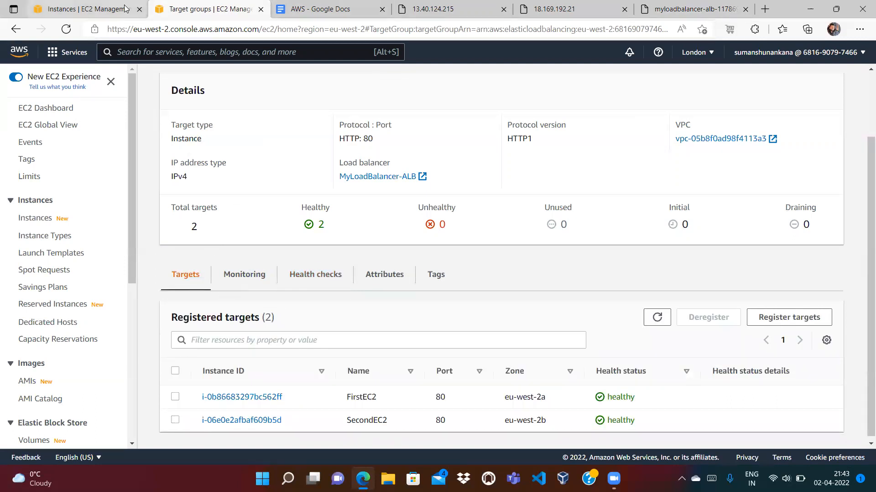
pyautogui.click(87, 9)
# Select FirstEC2 and SecondEC2 together and send a single stop request for both
pyautogui.click(502, 136)
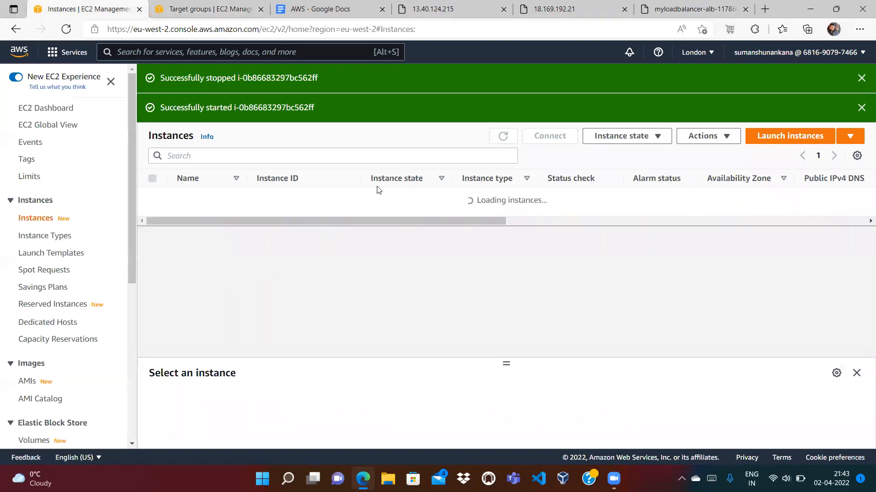
pyautogui.scroll(-6, 131, 349)
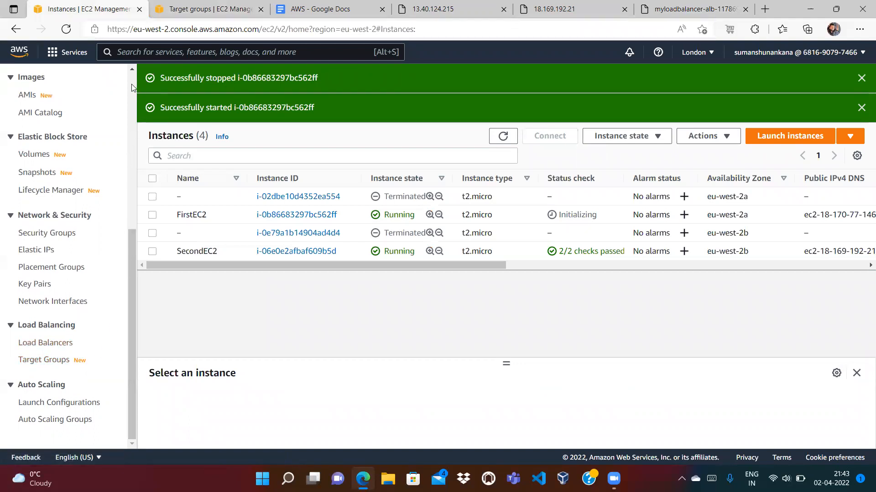
pyautogui.click(153, 215)
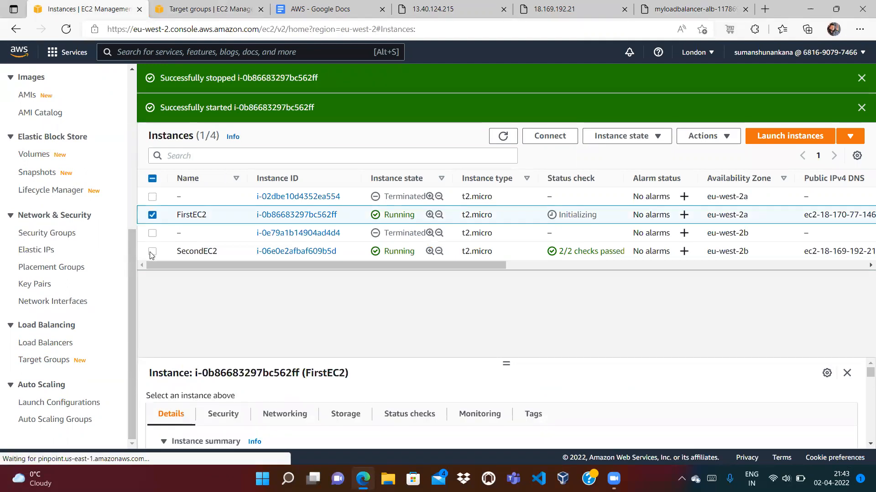
pyautogui.click(152, 252)
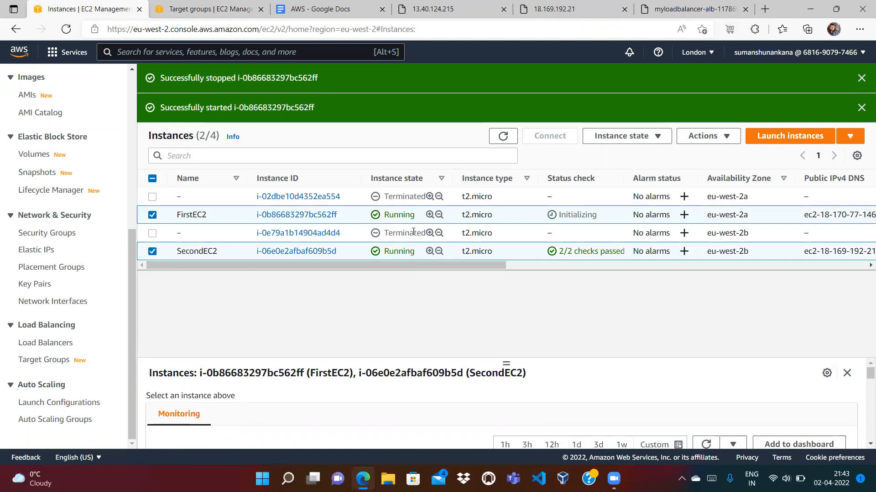
pyautogui.click(628, 136)
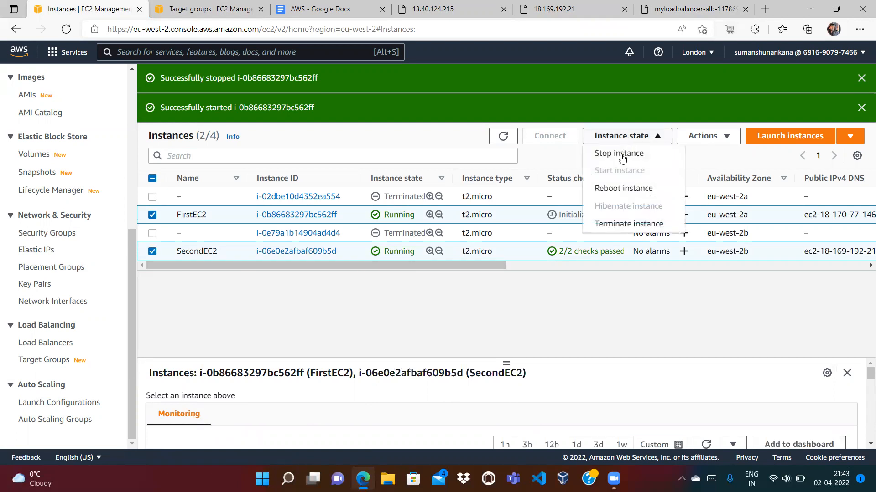
pyautogui.click(605, 154)
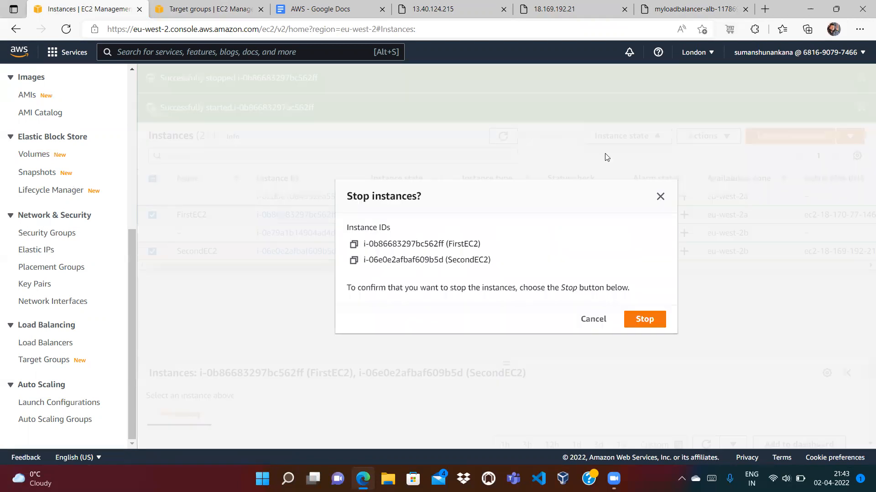
pyautogui.click(636, 320)
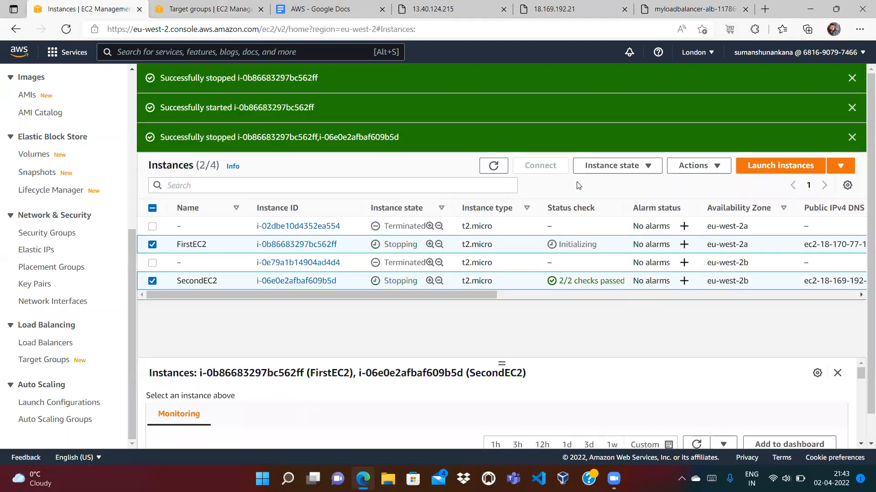
pyautogui.click(493, 166)
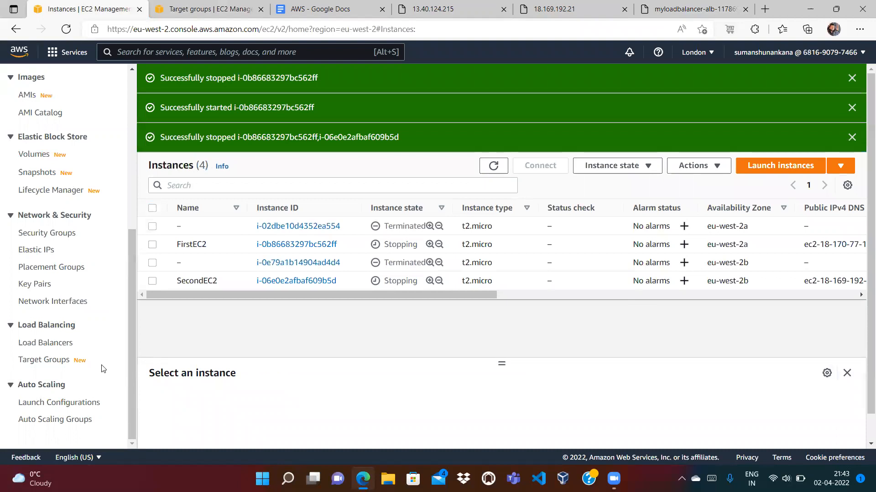
# Delete MyLoadBalancer-ALB from the Load Balancers list, confirming with Yes, Delete
pyautogui.click(45, 347)
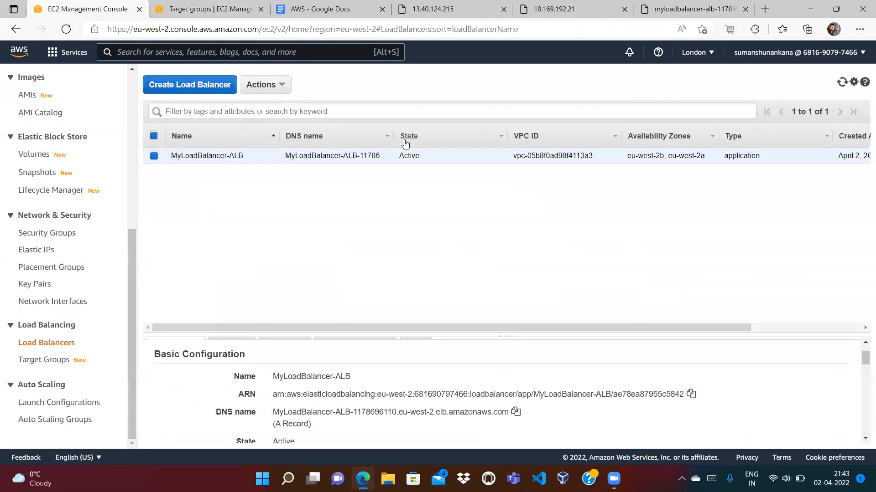
pyautogui.click(272, 87)
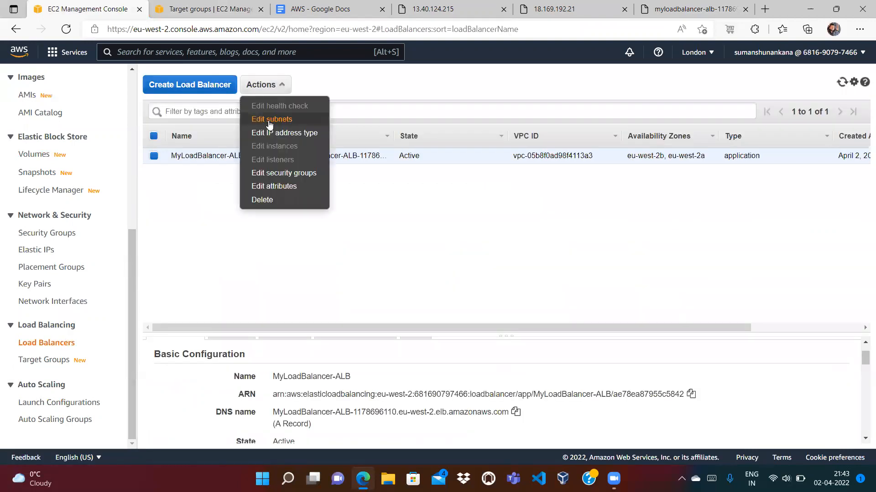
pyautogui.click(272, 200)
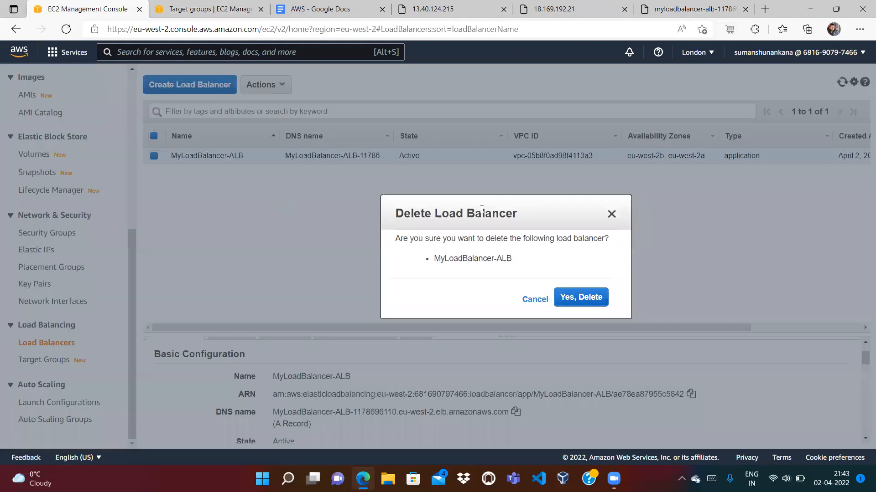
pyautogui.click(588, 301)
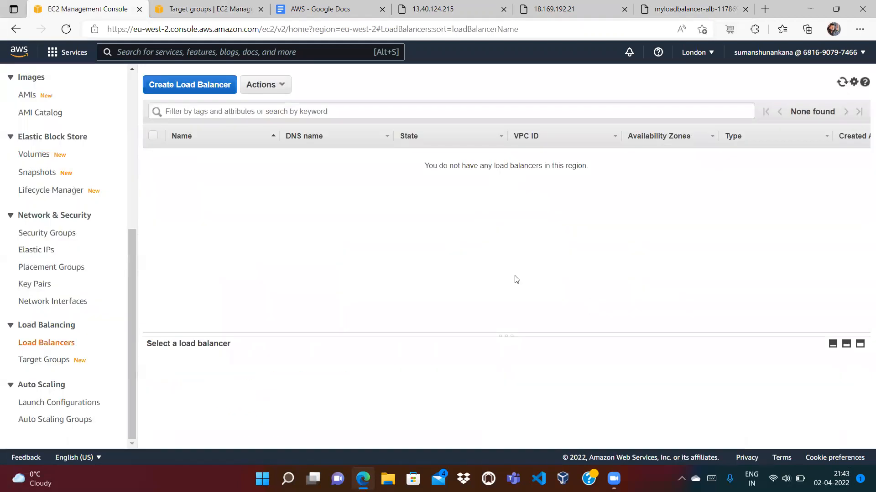
pyautogui.click(48, 361)
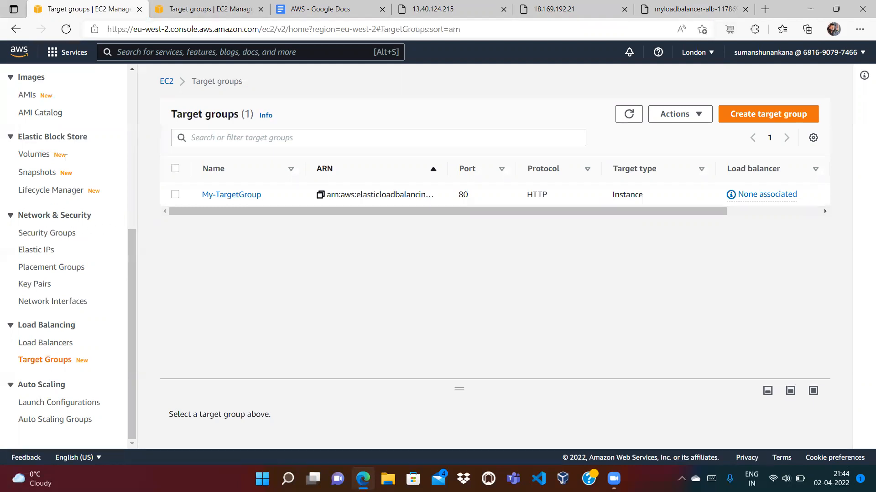
# Terminate the stopped FirstEC2 instance and refresh to see it shutting down
pyautogui.scroll(6, 51, 212)
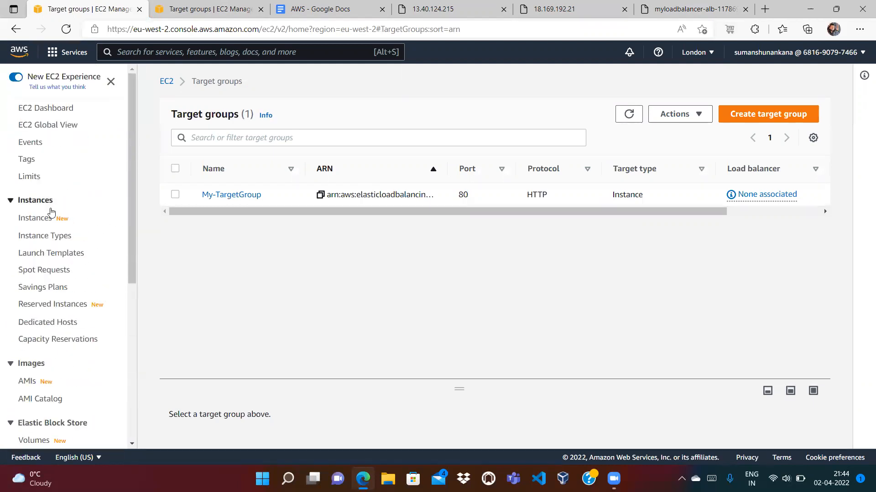
pyautogui.click(51, 214)
pyautogui.click(494, 166)
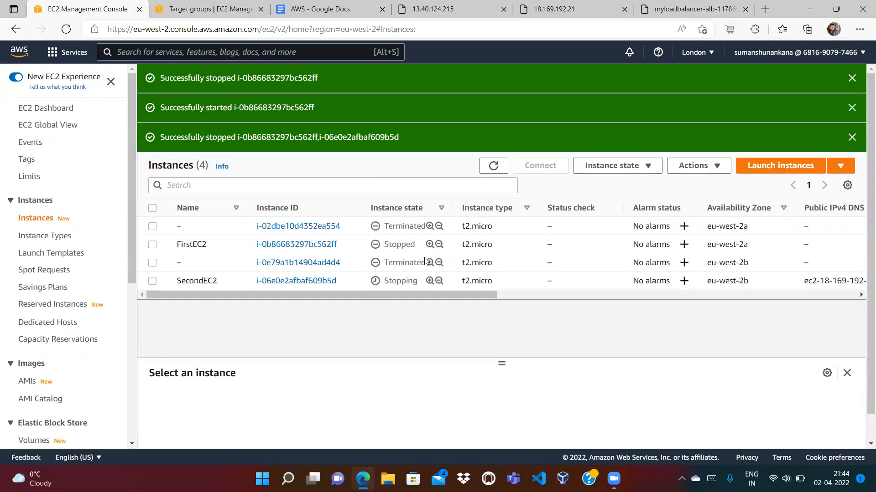
pyautogui.click(152, 246)
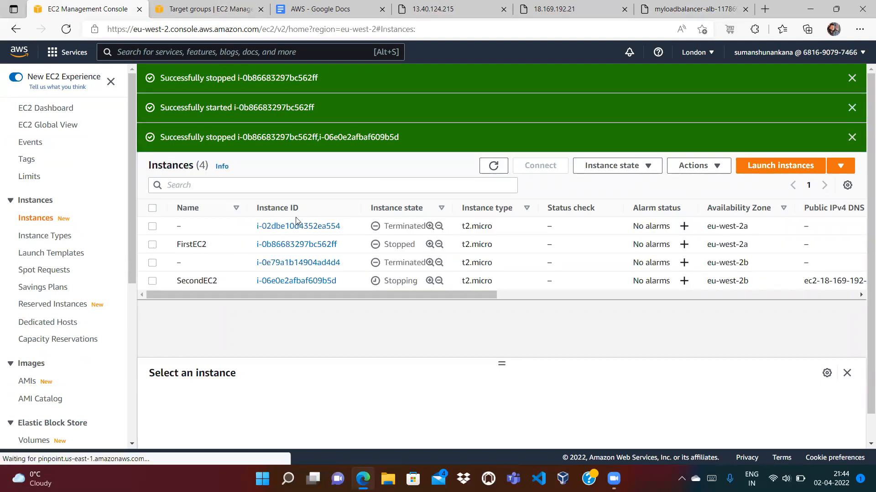
pyautogui.click(637, 170)
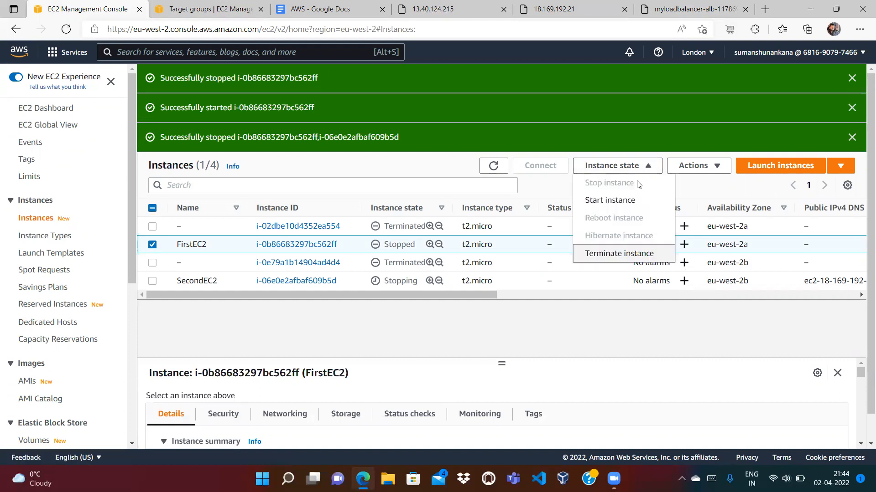
pyautogui.click(635, 257)
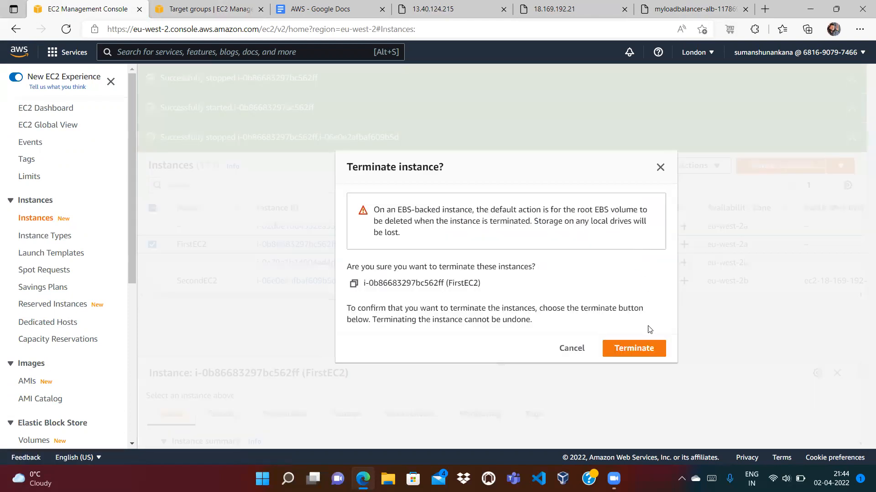
pyautogui.click(648, 355)
pyautogui.click(493, 196)
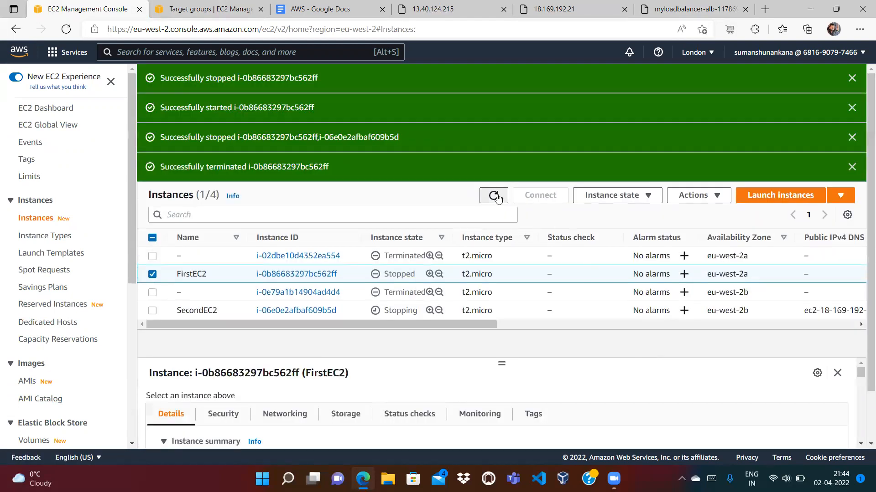
# Terminate the SecondEC2 instance and refresh the instances list
pyautogui.click(152, 311)
pyautogui.click(613, 195)
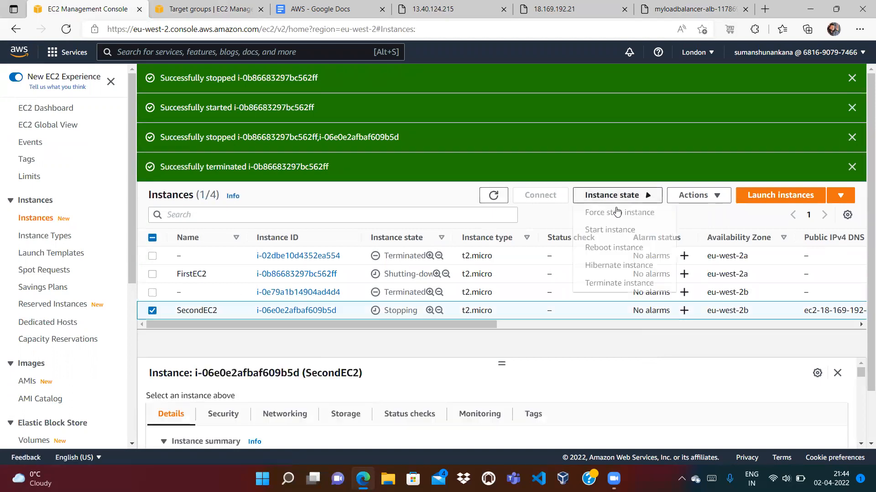
pyautogui.click(620, 283)
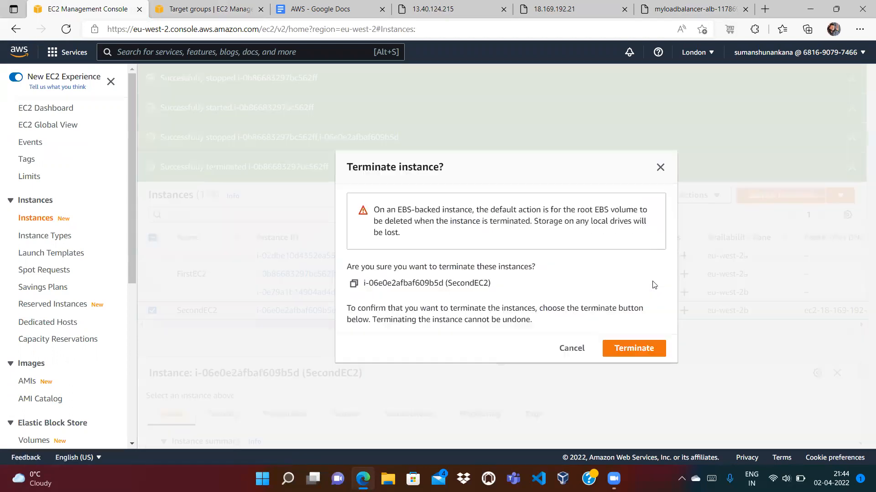
pyautogui.click(621, 352)
pyautogui.click(492, 228)
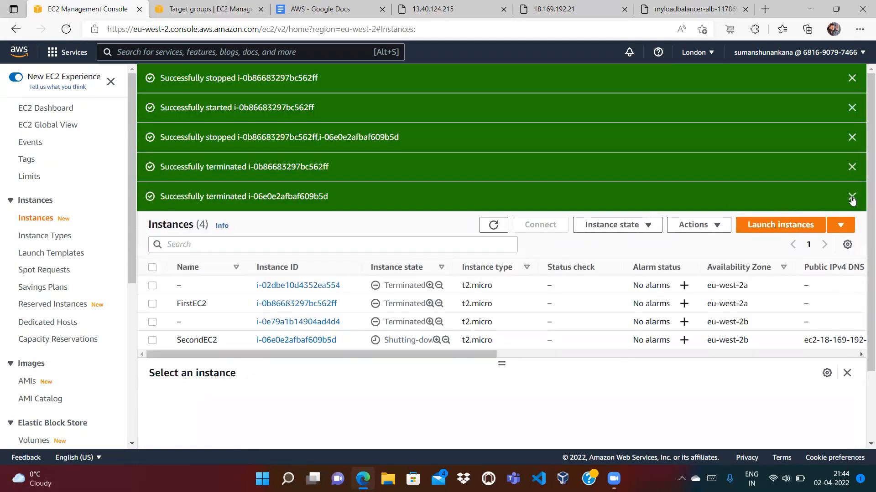
# Dismiss all five green stop, start and termination notifications and refresh the list
pyautogui.click(851, 198)
pyautogui.click(852, 167)
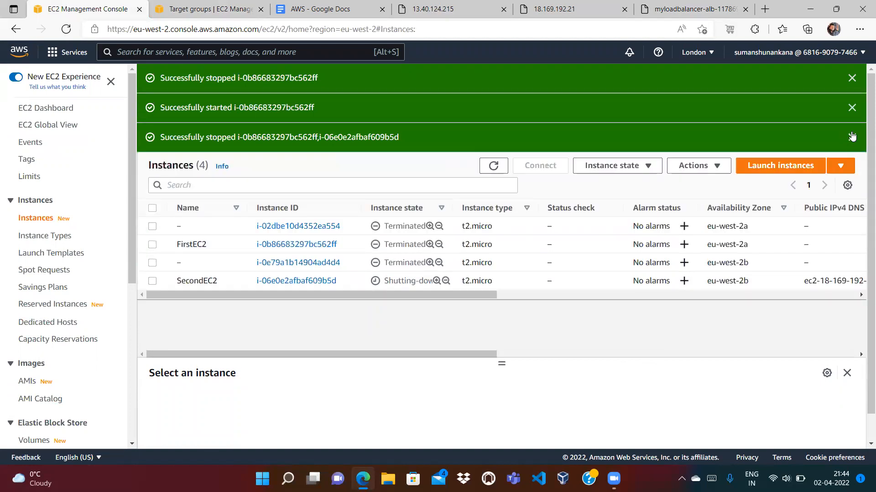
pyautogui.click(852, 138)
pyautogui.click(861, 109)
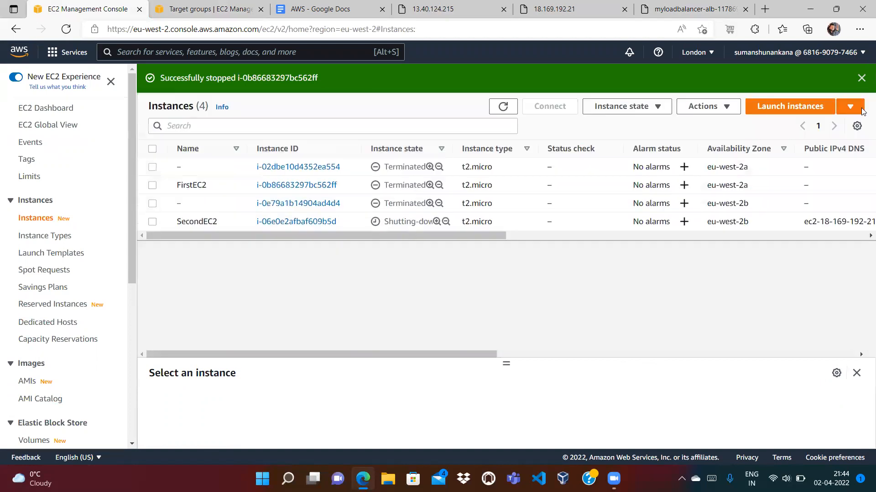
pyautogui.click(859, 80)
pyautogui.click(503, 78)
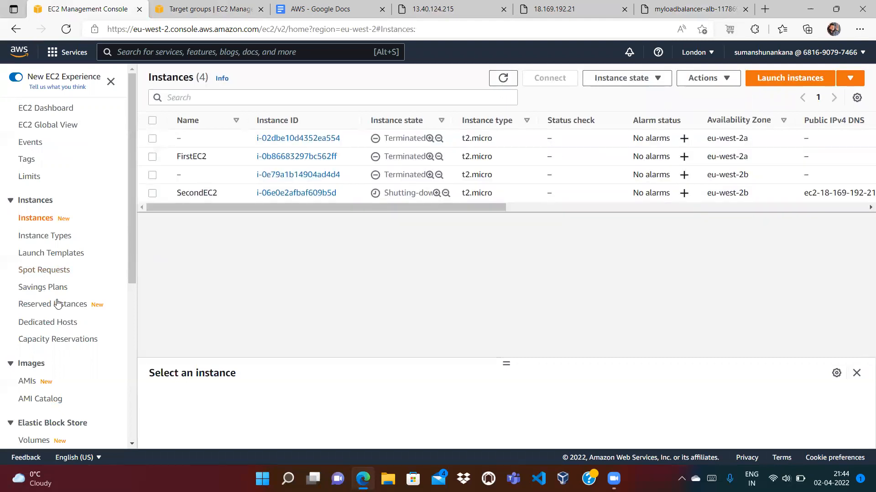
pyautogui.click(133, 347)
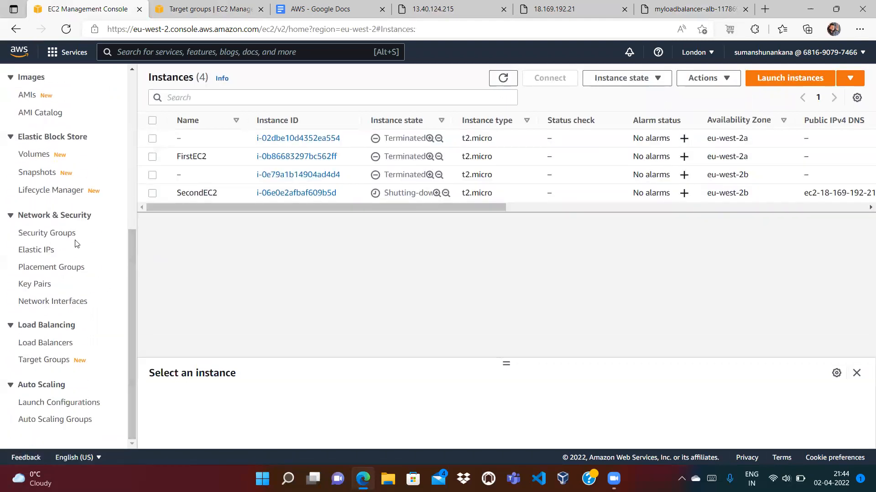
# Delete the my-alb-sg security group, leaving the default group unselected
pyautogui.click(65, 233)
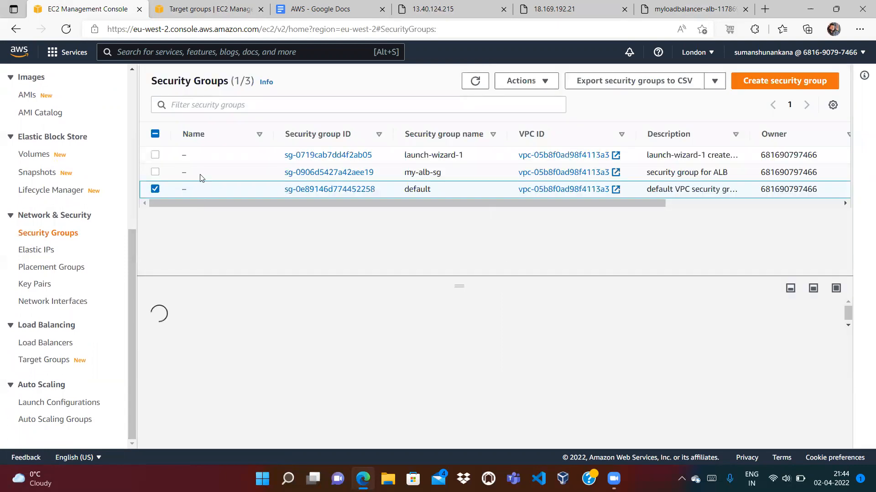
pyautogui.click(155, 189)
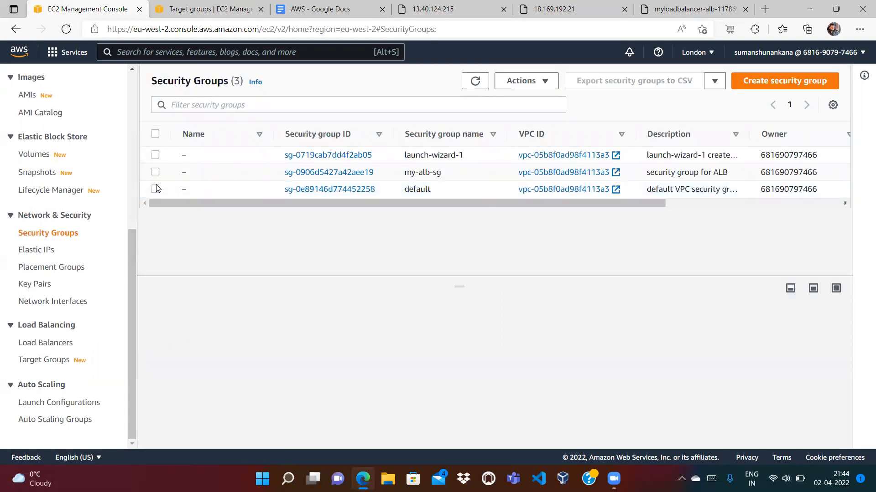
pyautogui.click(155, 172)
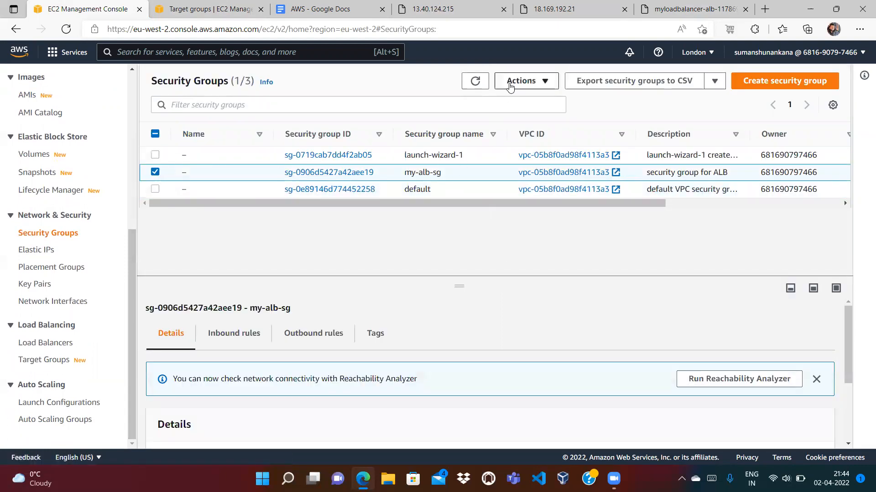
pyautogui.click(510, 82)
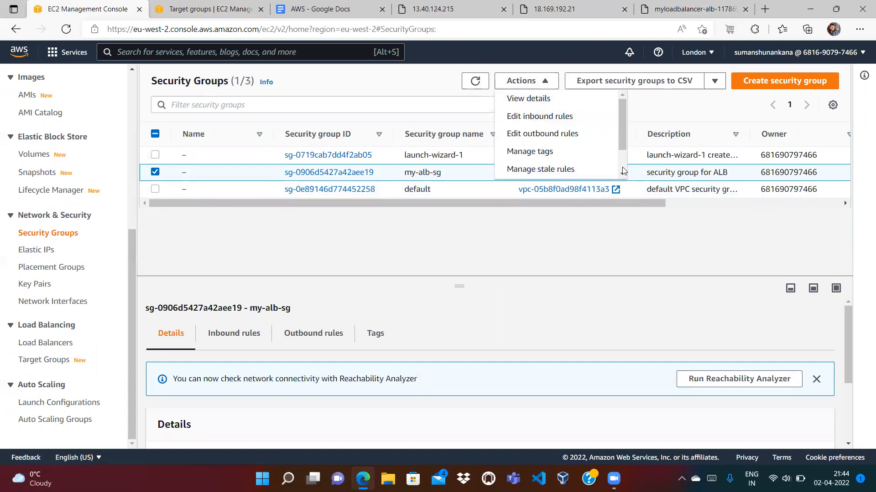
pyautogui.scroll(-1, 623, 170)
pyautogui.click(602, 172)
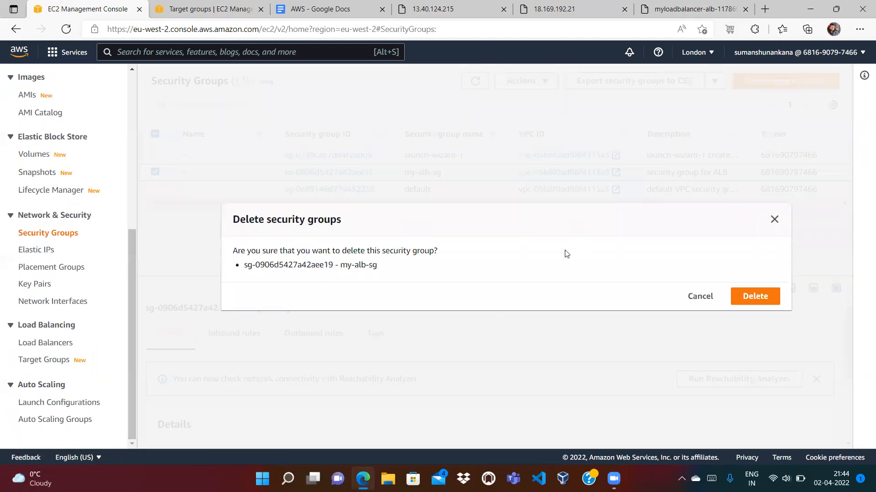
pyautogui.click(761, 302)
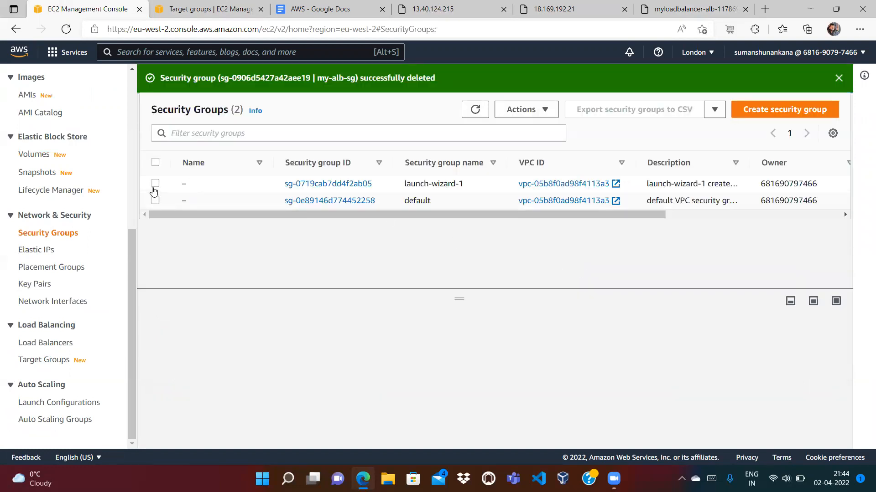
# Try deleting launch-wizard-1 and dismiss the warning that it's still in use
pyautogui.click(154, 185)
pyautogui.click(524, 109)
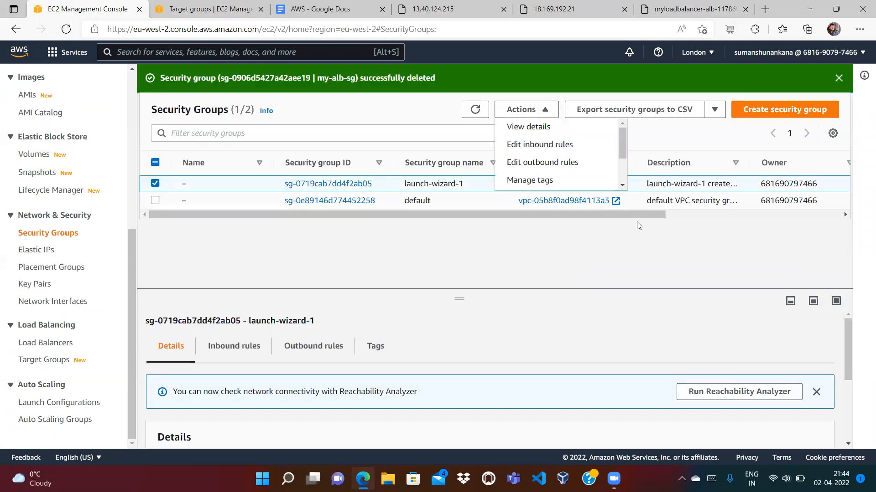
pyautogui.scroll(-2, 622, 178)
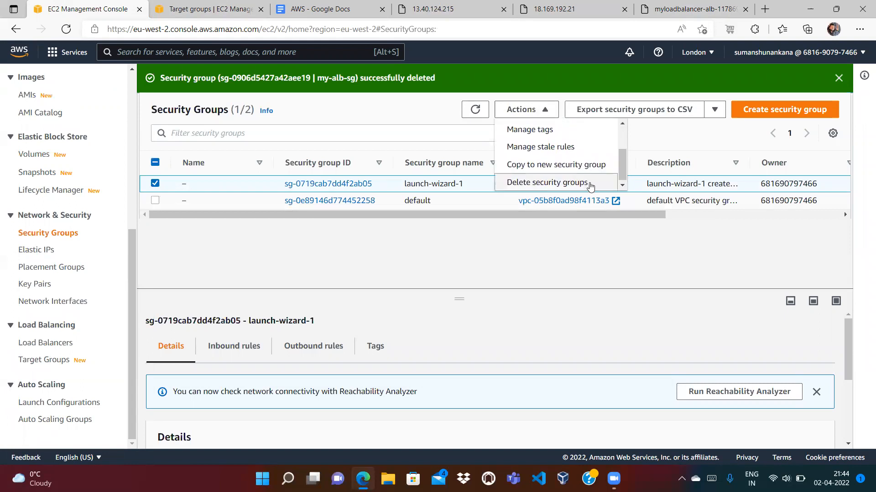
pyautogui.click(589, 183)
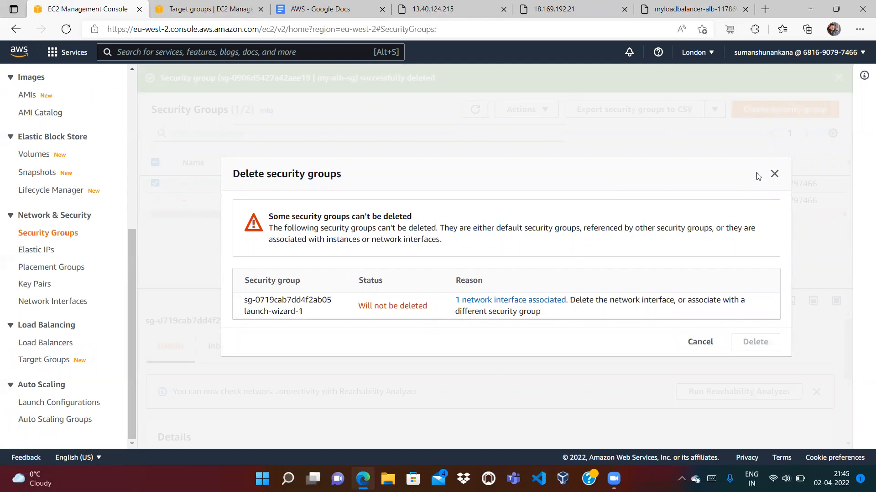
pyautogui.click(774, 174)
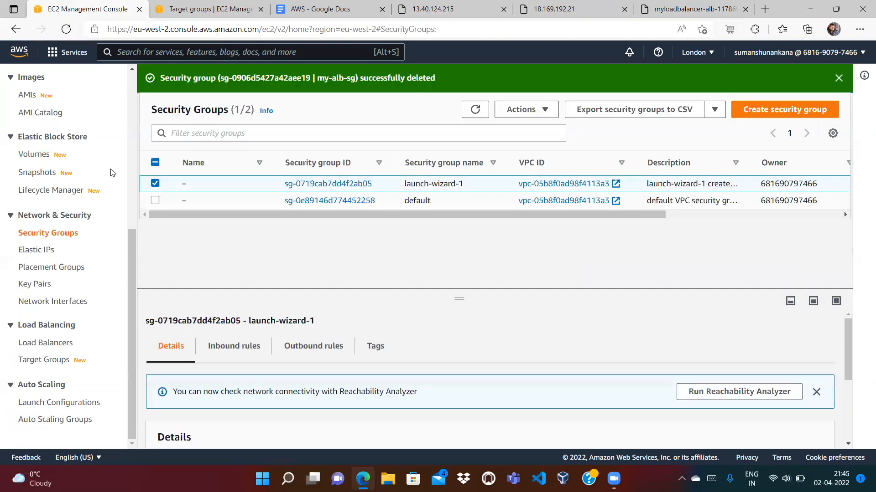
pyautogui.click(34, 283)
# Delete the EC2 key pair, typing 'Delete' to confirm
pyautogui.click(153, 156)
pyautogui.click(738, 81)
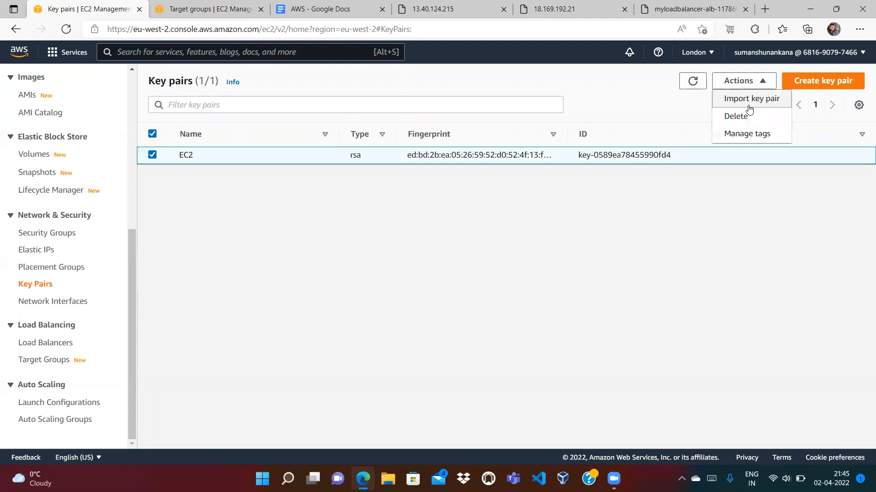
pyautogui.click(743, 117)
pyautogui.click(542, 278)
pyautogui.write('Delete')
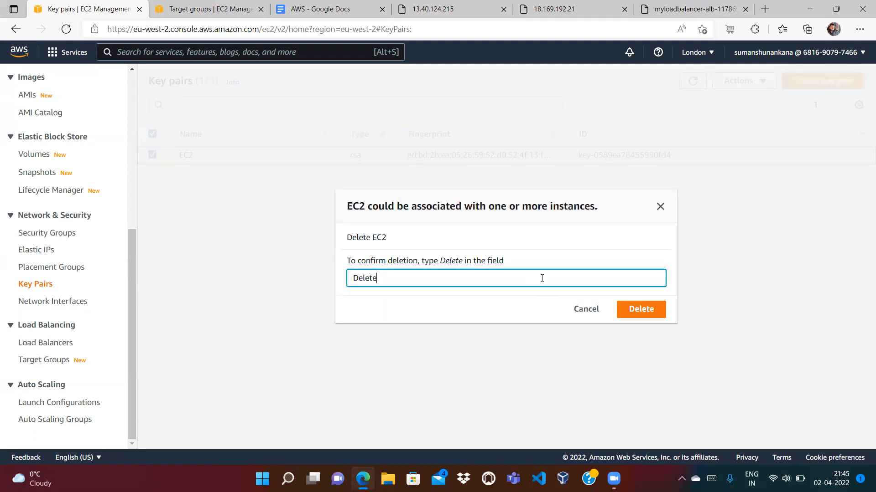
pyautogui.click(637, 309)
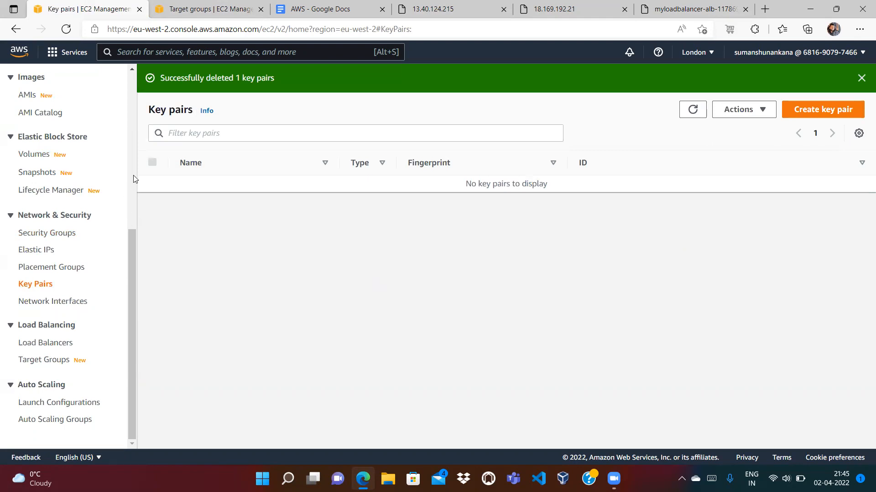
# Reload the instances list to check FirstEC2 is terminated and SecondEC2 shutting down
pyautogui.scroll(6, 133, 175)
pyautogui.click(40, 219)
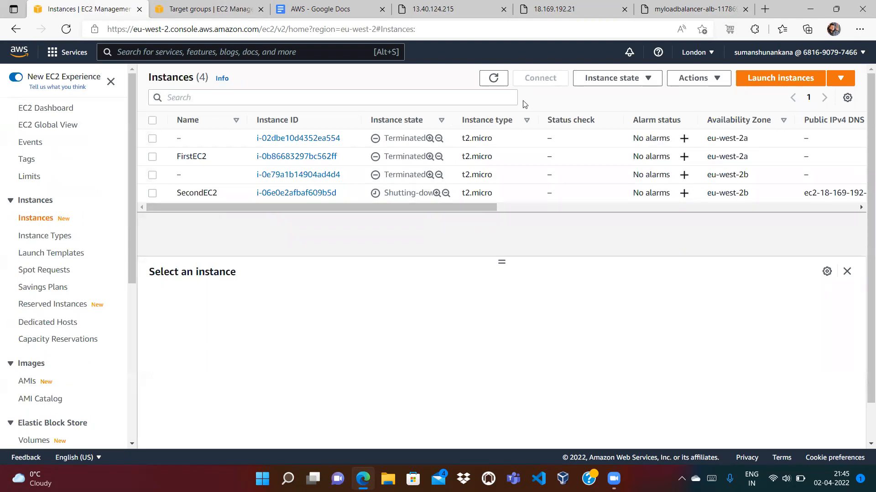
pyautogui.click(496, 78)
pyautogui.click(496, 78)
pyautogui.scroll(-5, 134, 394)
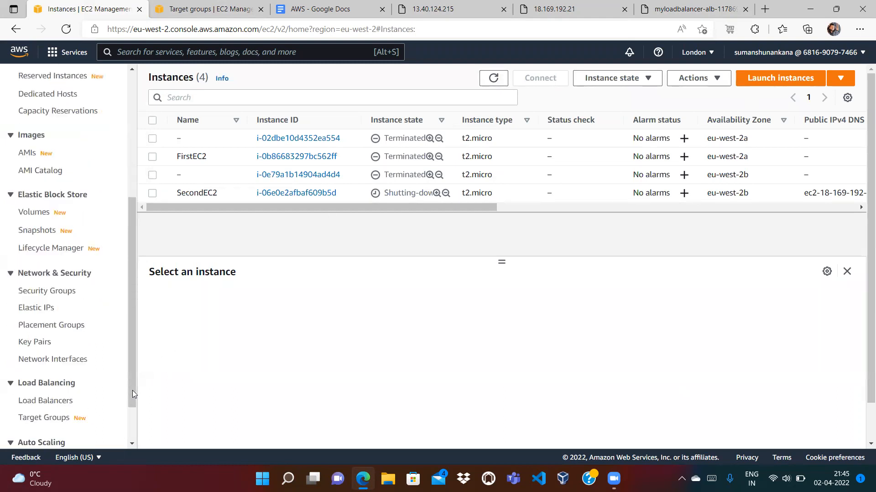
# Delete My-TargetGroup from the Target Groups list
pyautogui.click(51, 361)
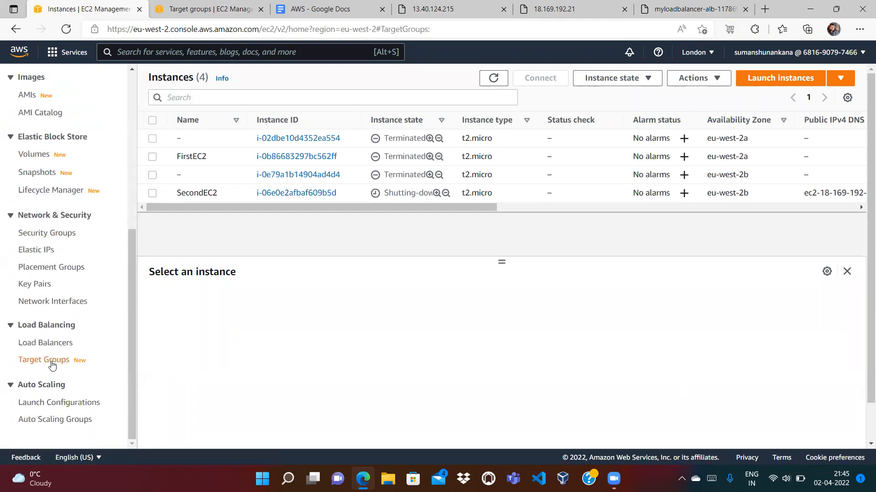
pyautogui.click(175, 194)
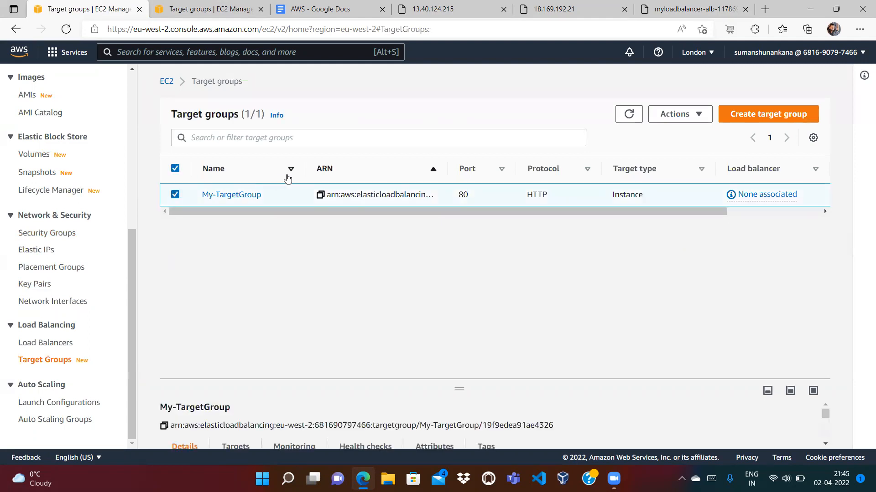
pyautogui.click(671, 115)
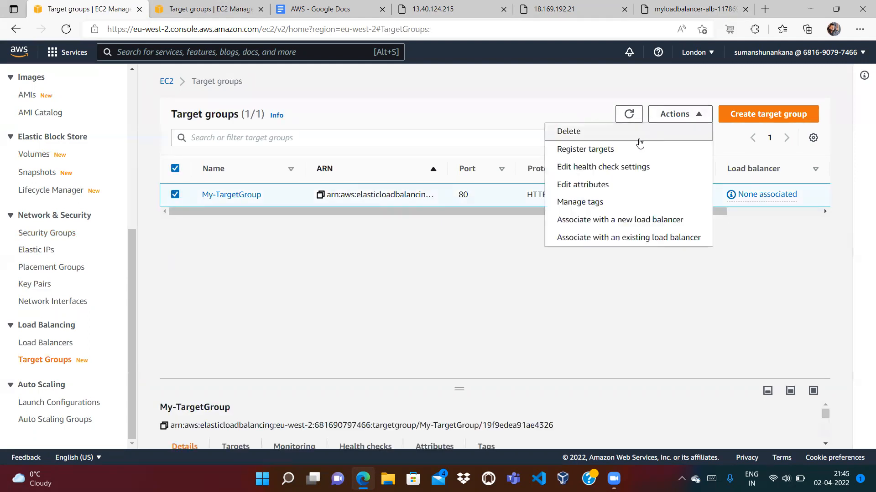
pyautogui.click(587, 131)
pyautogui.click(635, 328)
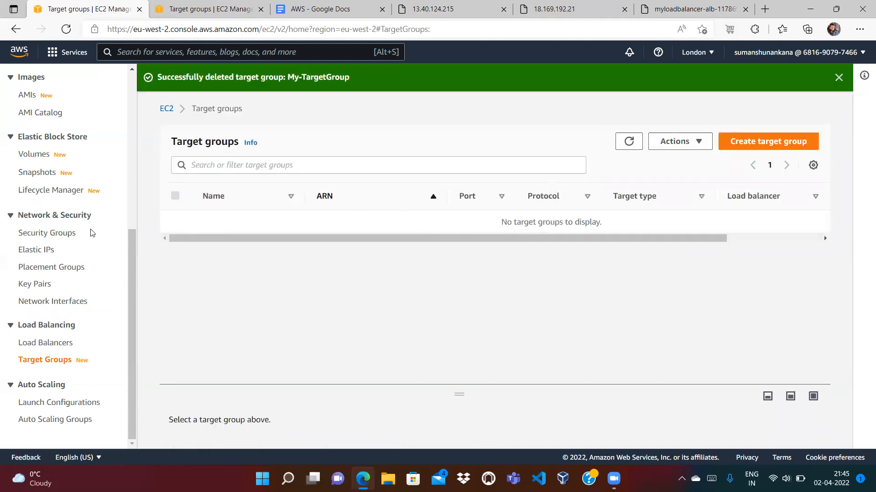
# Retry deleting the launch-wizard-1 security group and cancel the blocked deletion
pyautogui.click(68, 232)
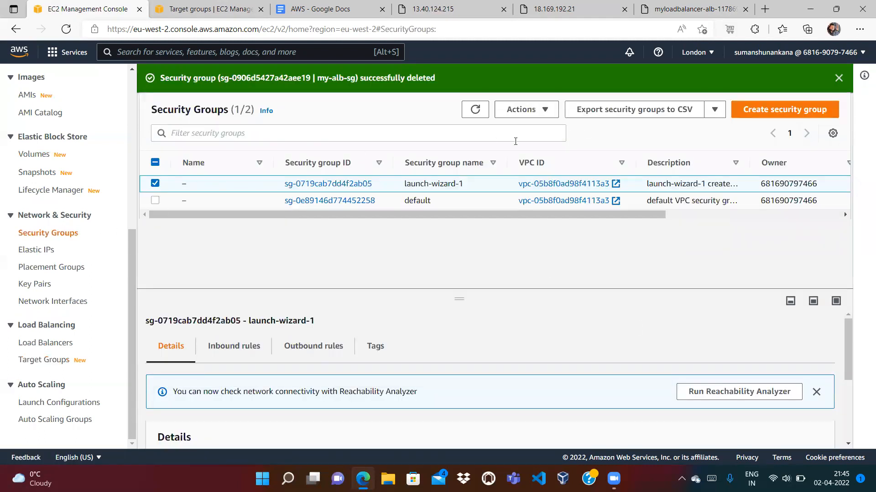
pyautogui.click(529, 112)
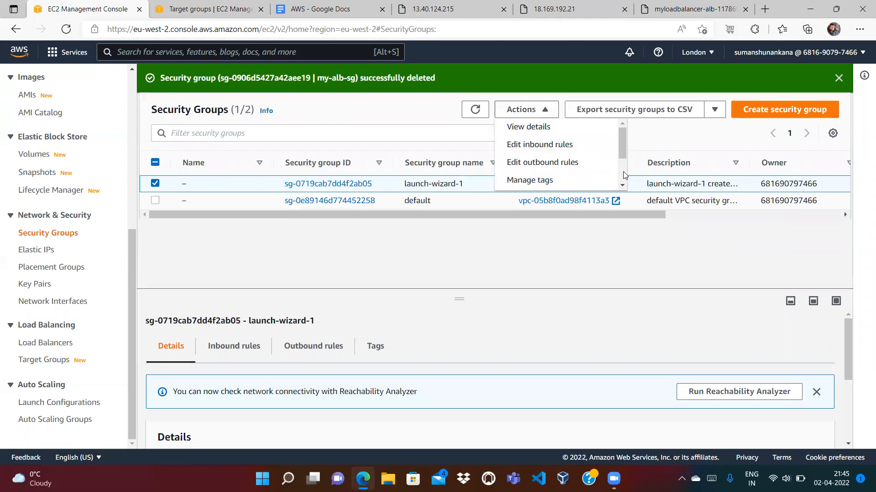
pyautogui.scroll(-3, 623, 176)
pyautogui.click(597, 180)
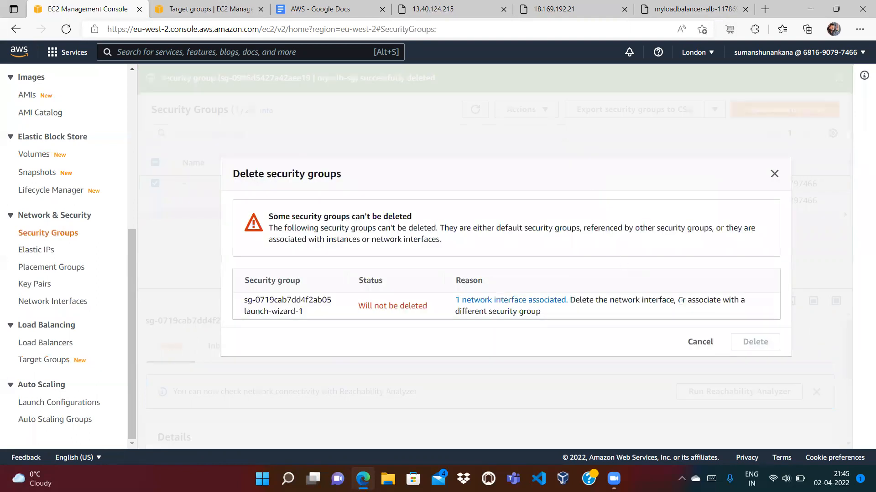
pyautogui.click(702, 345)
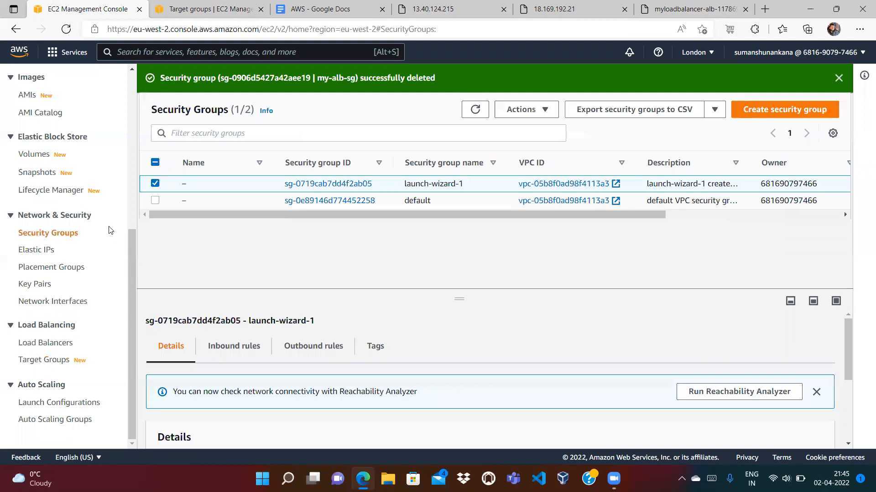
# Reload the instances list to see three terminated instances and SecondEC2 still shutting down
pyautogui.click(130, 158)
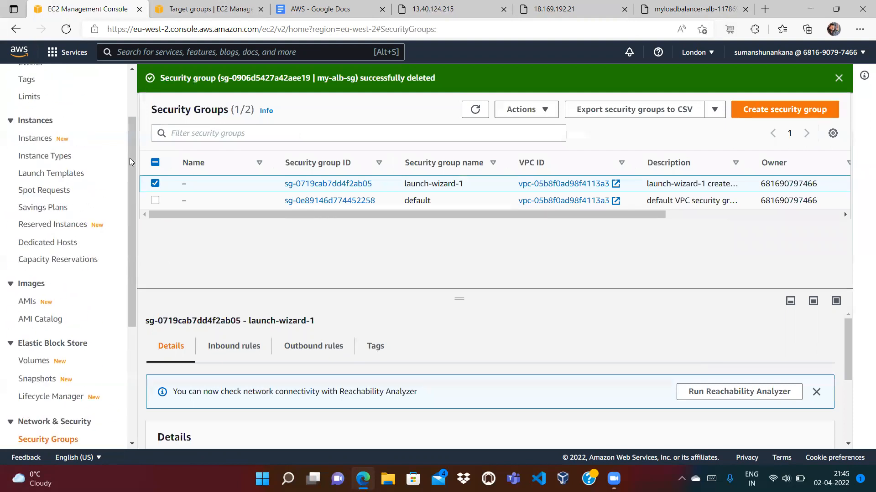
pyautogui.click(33, 220)
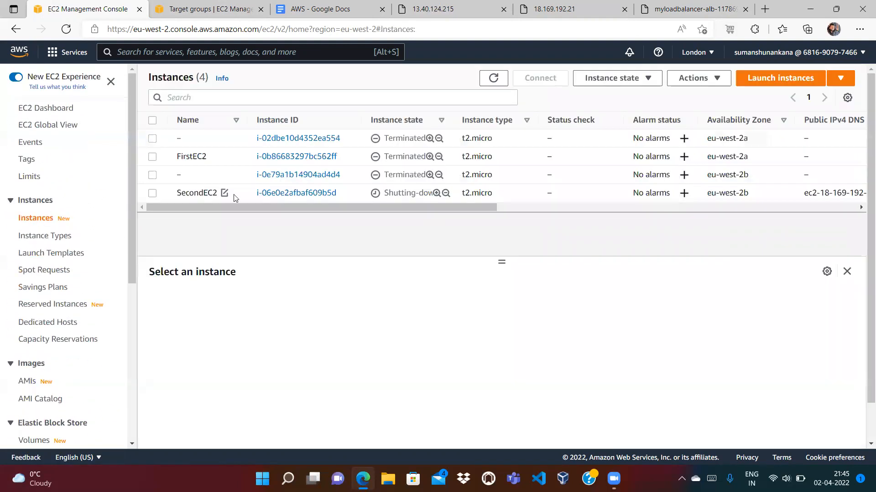
pyautogui.click(492, 79)
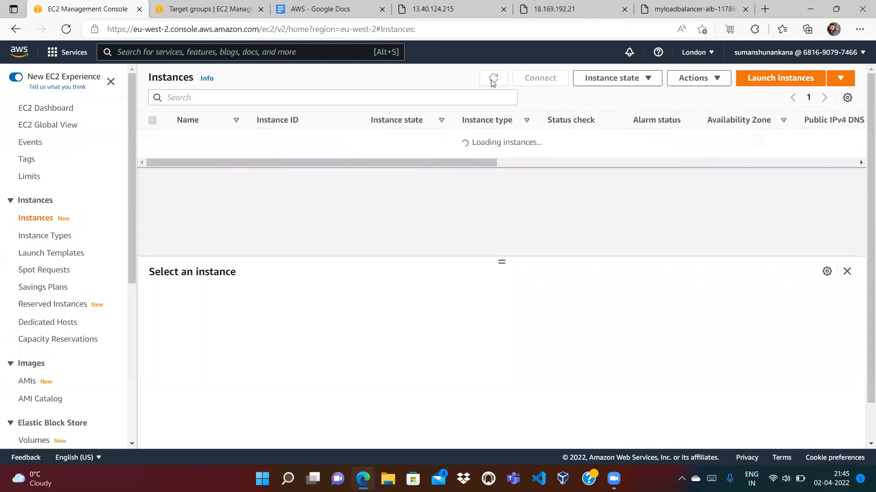
pyautogui.click(492, 84)
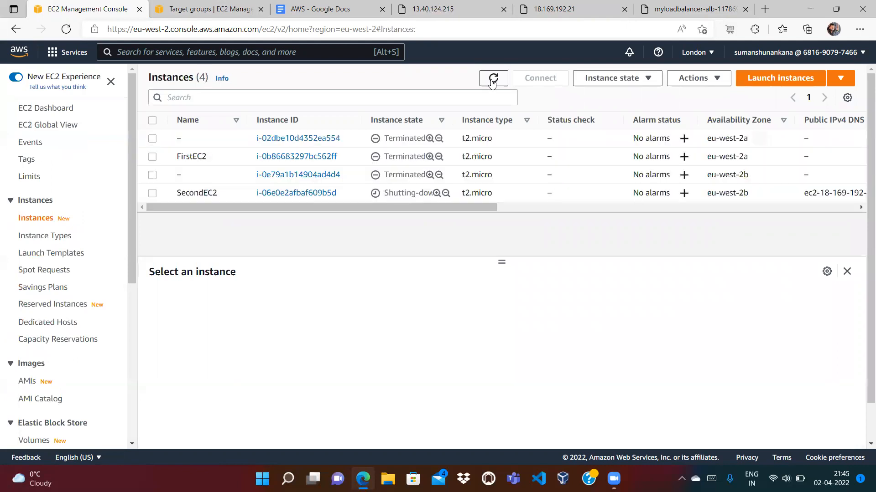